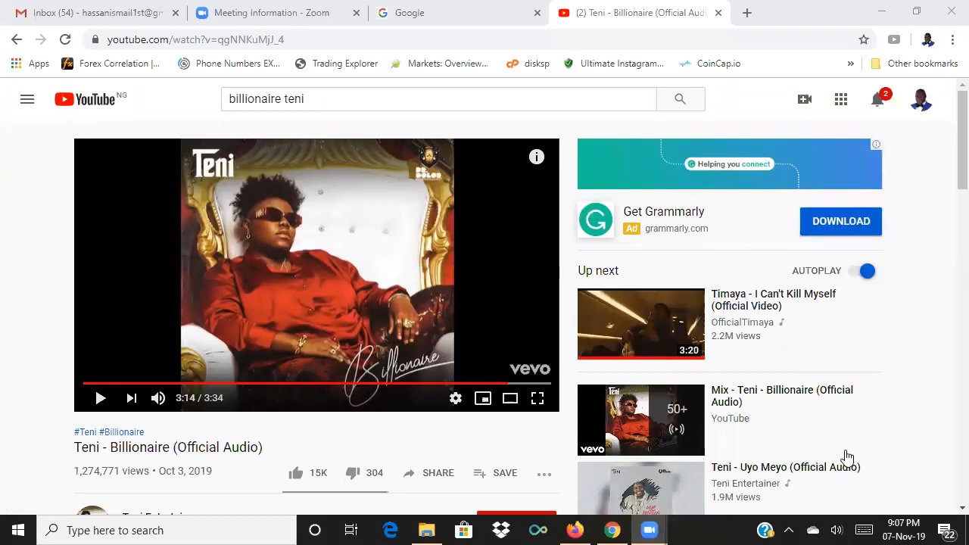
# - Open Facebook in a new browser tab
pyautogui.moveTo(649, 530)
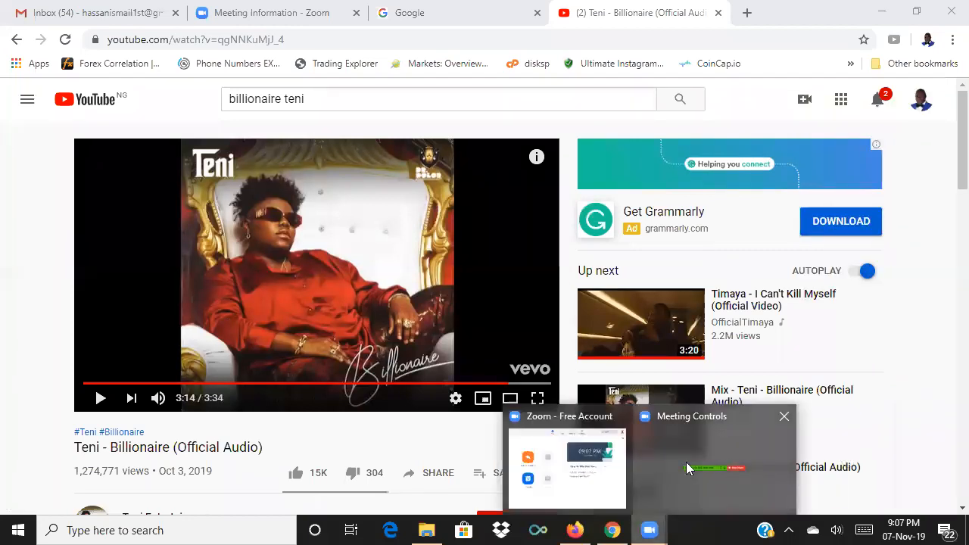
pyautogui.moveTo(720, 483)
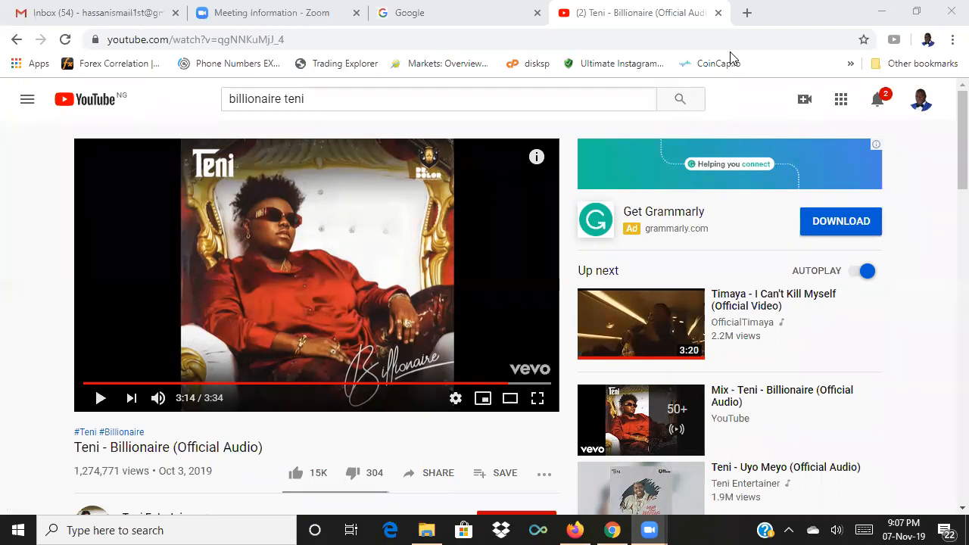
pyautogui.click(749, 13)
pyautogui.write('face')
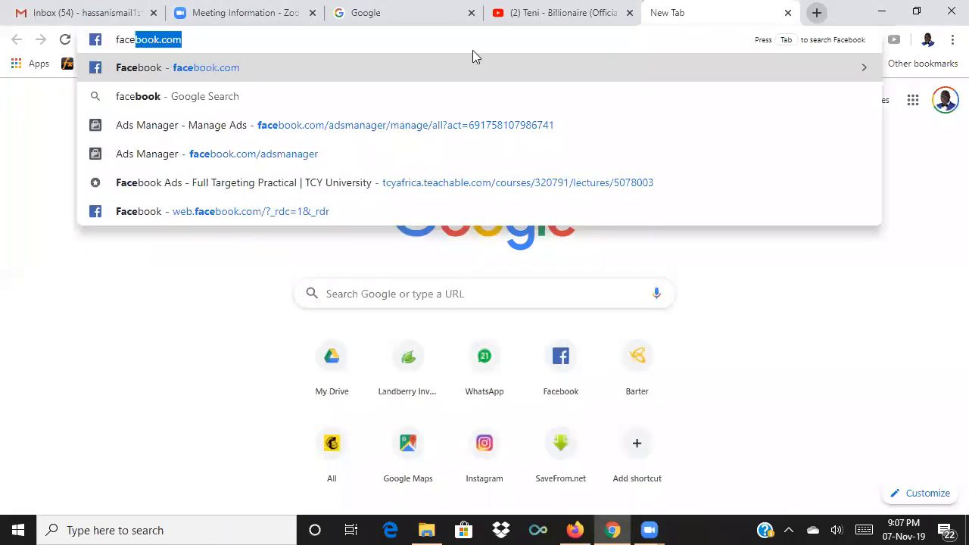
pyautogui.click(330, 74)
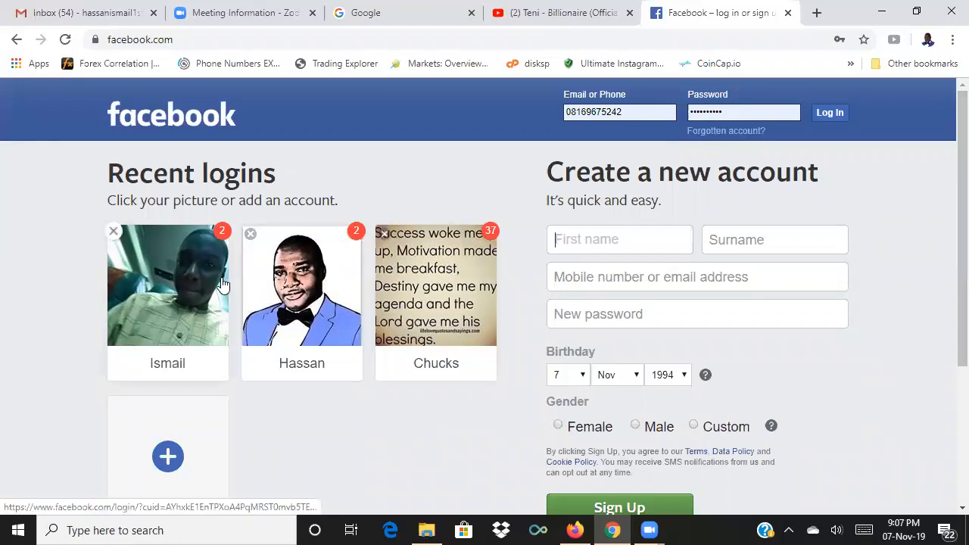
# - Dismiss the recent-account login prompt and log in to Facebook with the saved credentials
pyautogui.click(221, 307)
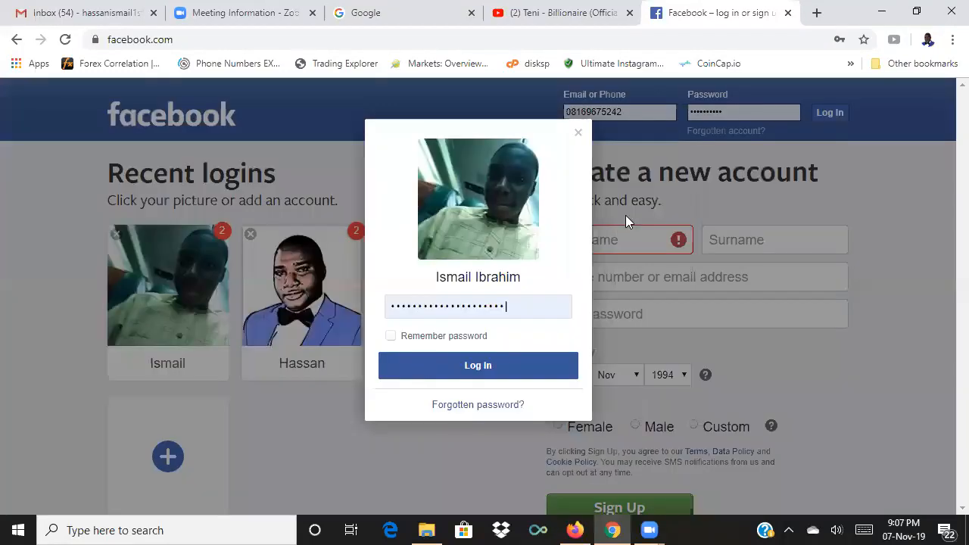
pyautogui.click(577, 134)
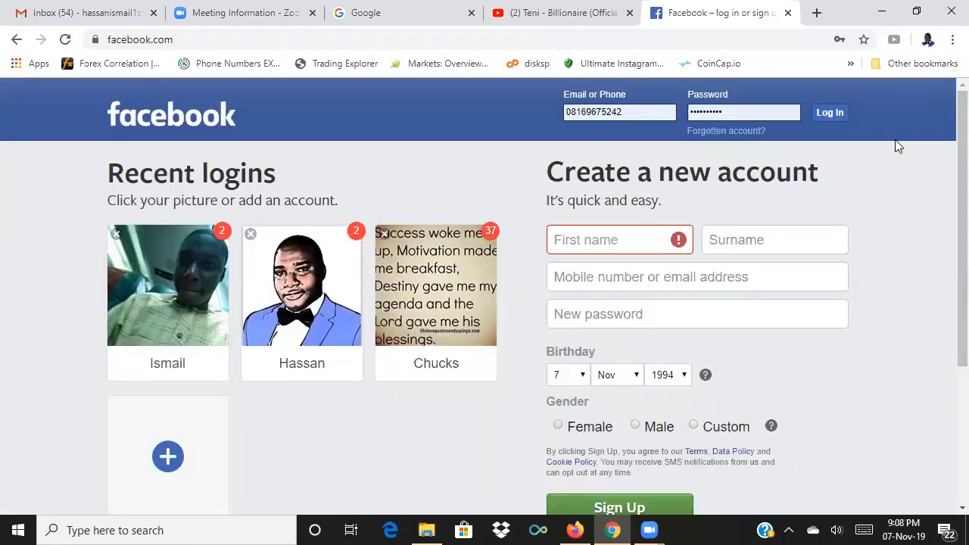
pyautogui.click(827, 110)
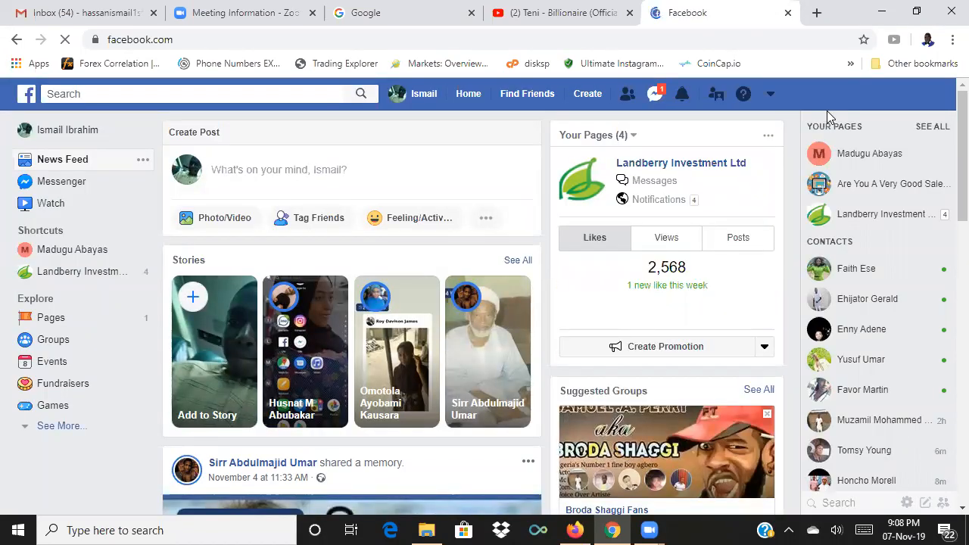
# - Open the ad accounts overview for managing Facebook ads
pyautogui.scroll(-15, 828, 117)
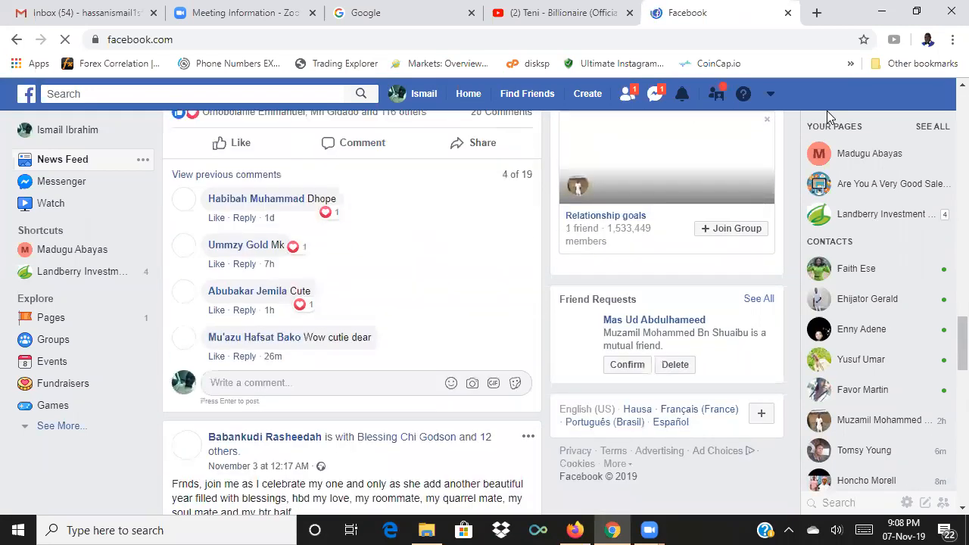
pyautogui.scroll(15, 827, 118)
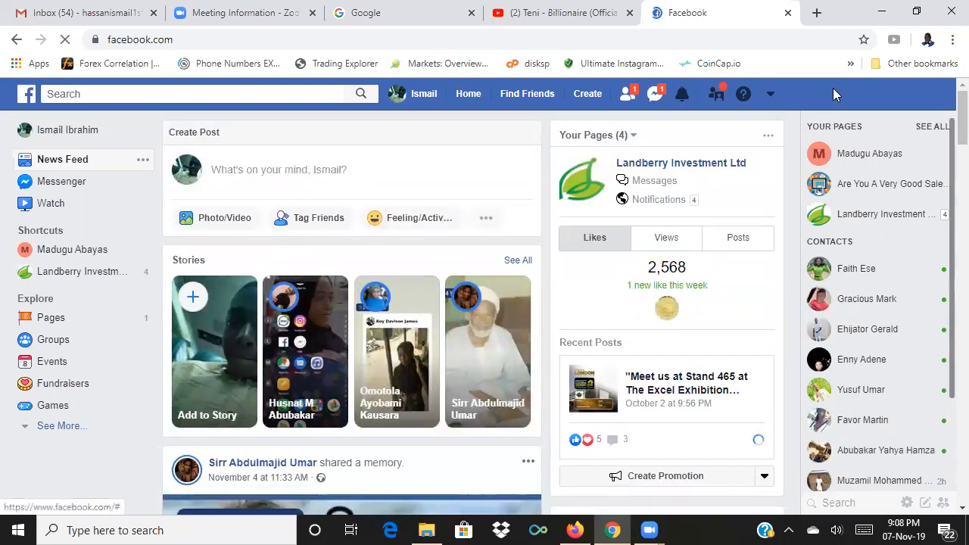
pyautogui.click(771, 97)
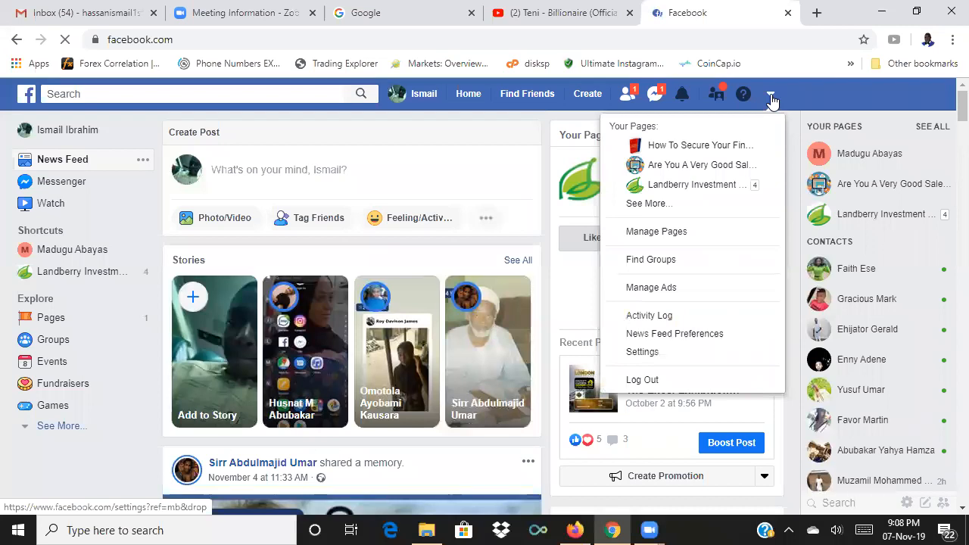
pyautogui.press('XF86MonBrightnessDown')
pyautogui.press('XF86MonBrightnessDown')
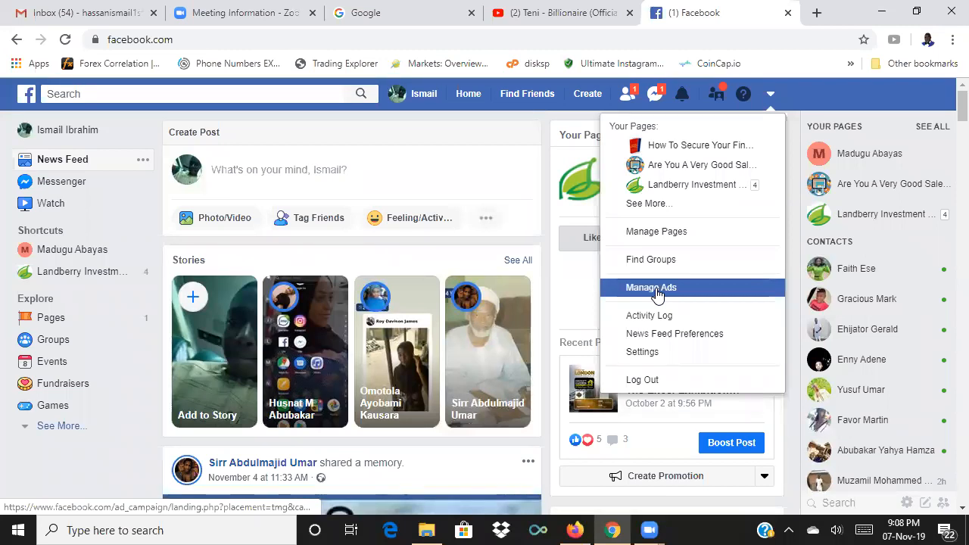
pyautogui.click(716, 293)
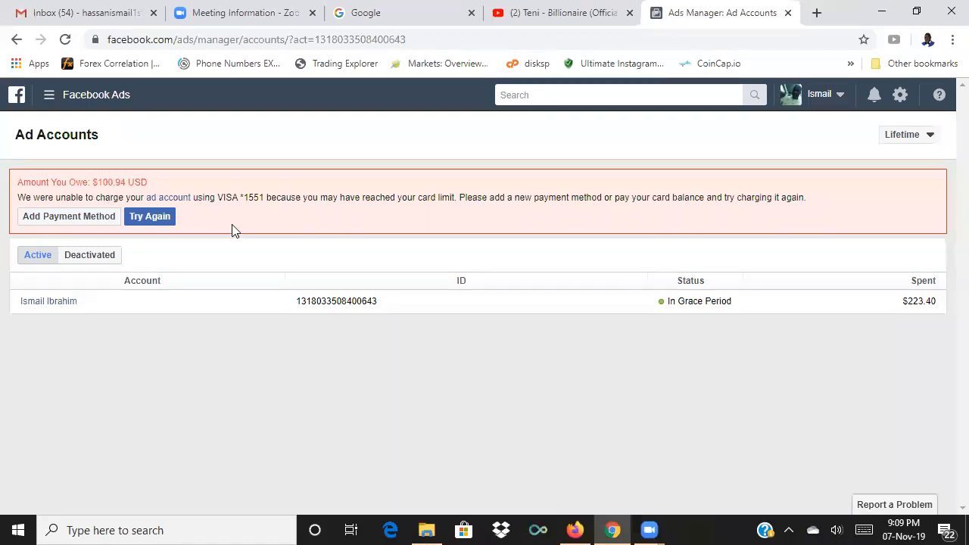
# - Open the active ad account and start creating a new campaign, closing the summary of the unfinished Frontier draft
pyautogui.click(46, 306)
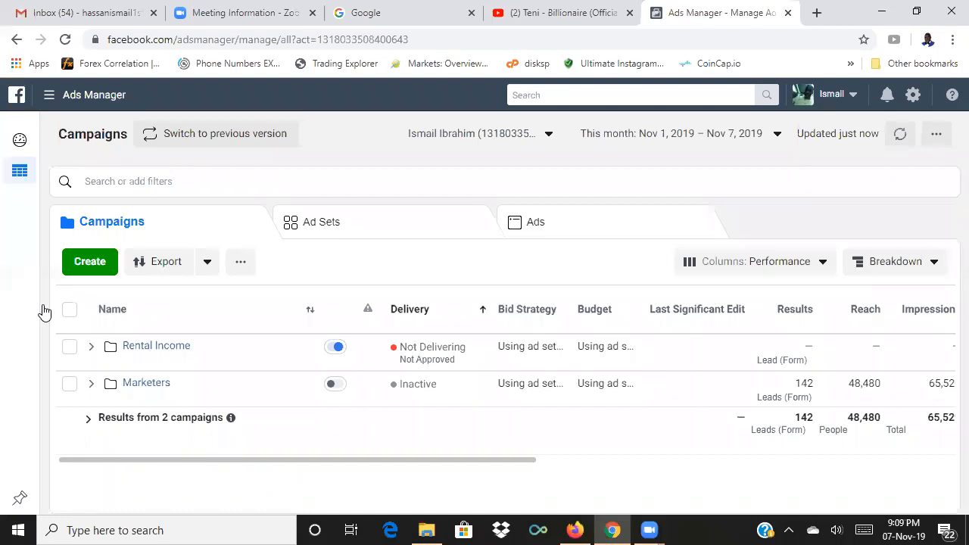
pyautogui.click(90, 262)
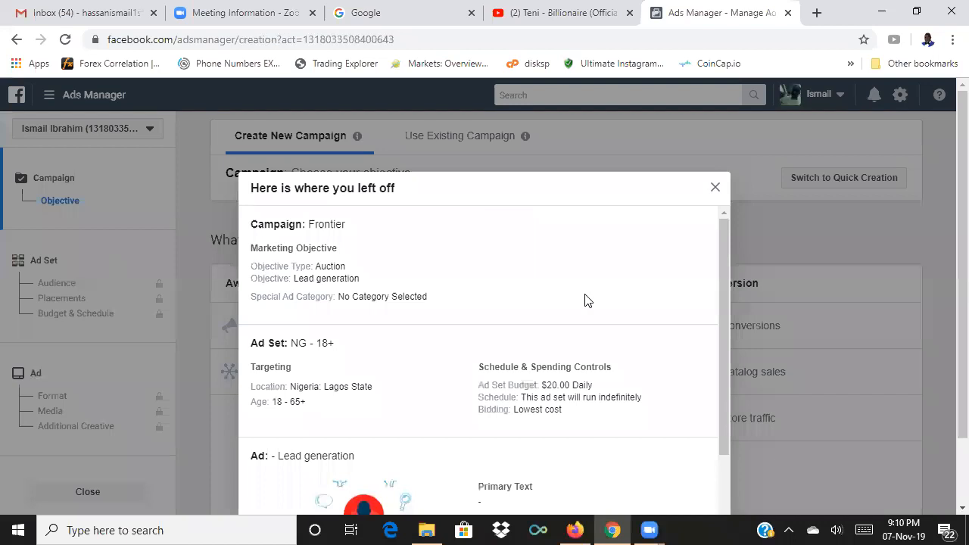
pyautogui.click(714, 187)
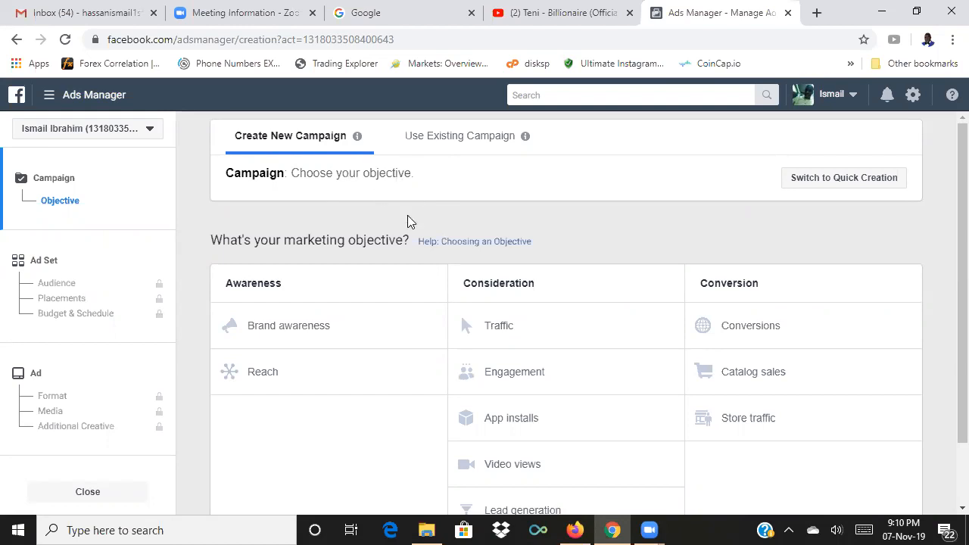
# - Review the Awareness, Consideration and Conversion groups of marketing objectives
pyautogui.scroll(-1, 408, 216)
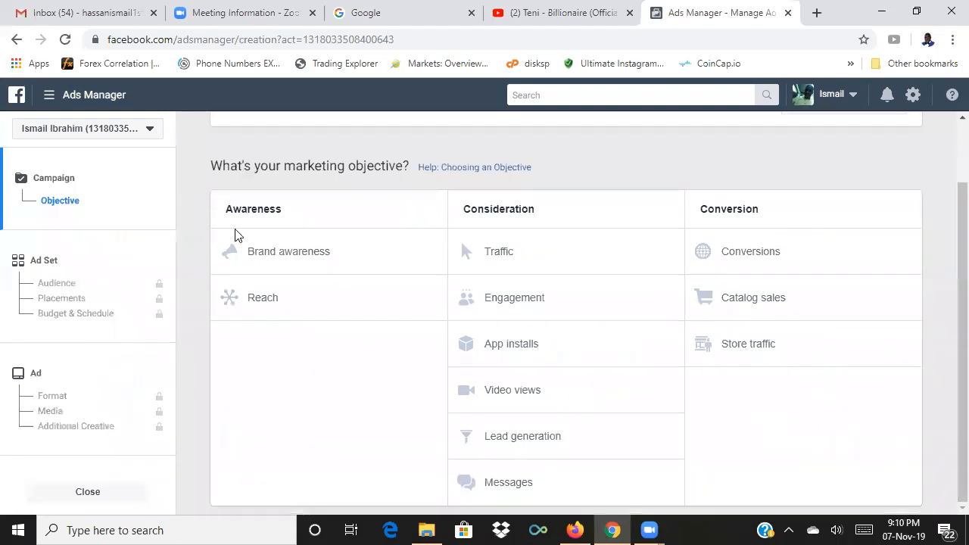
pyautogui.doubleClick(253, 210)
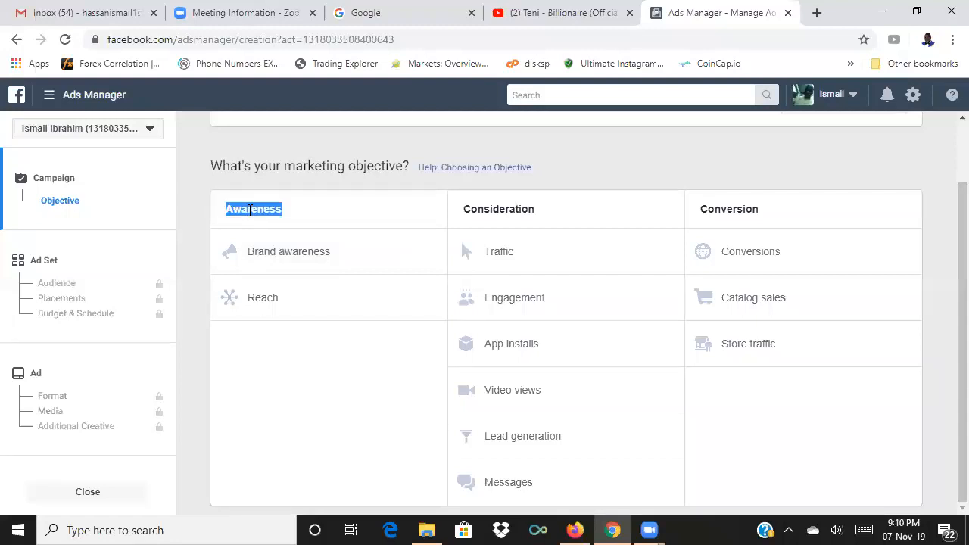
pyautogui.doubleClick(500, 209)
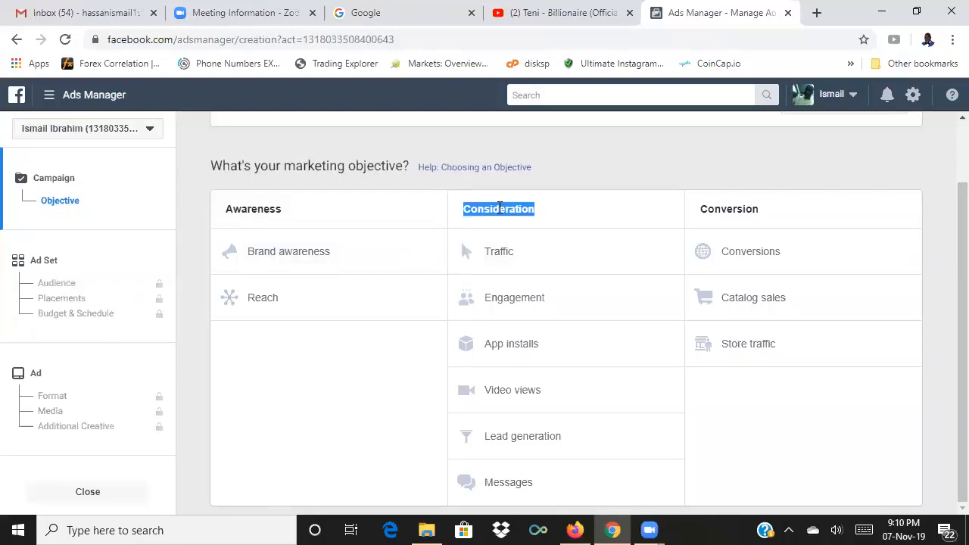
pyautogui.doubleClick(730, 211)
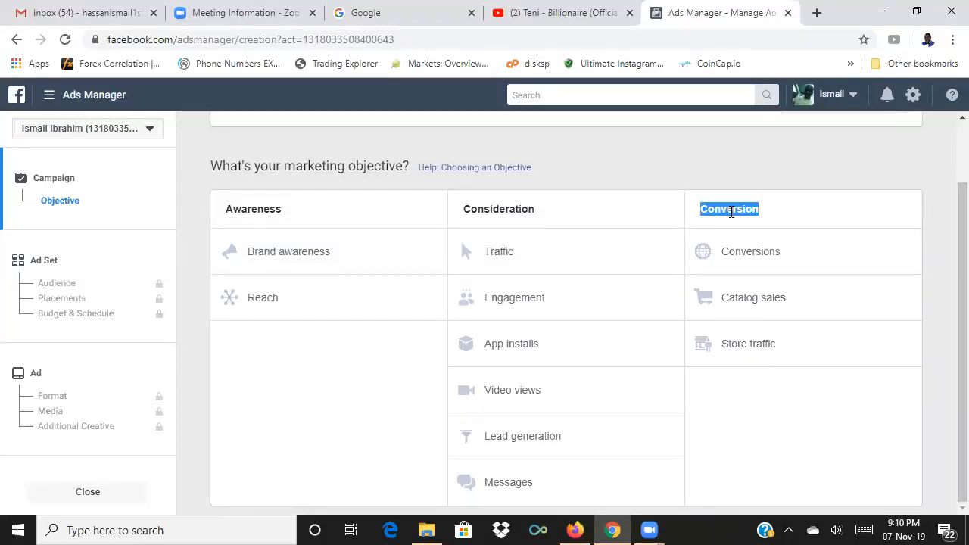
pyautogui.click(611, 184)
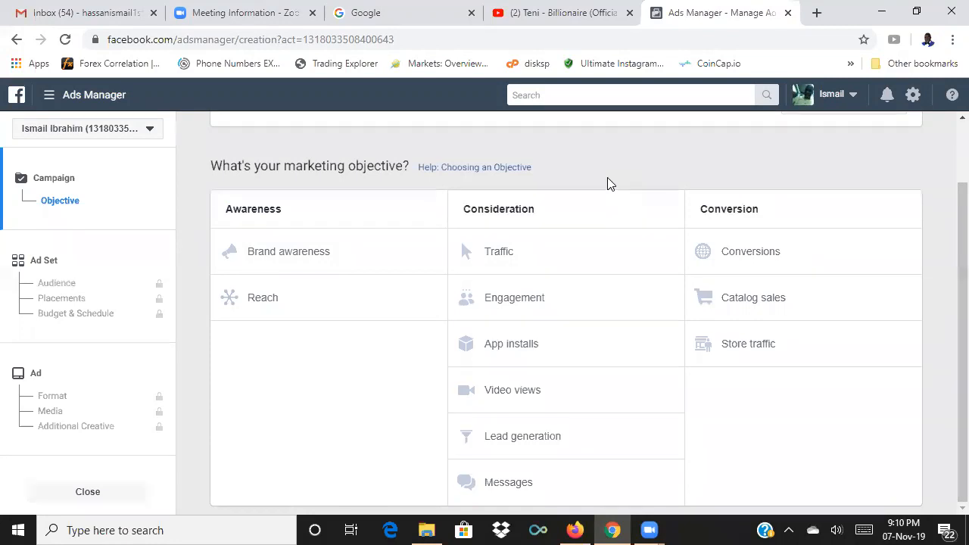
pyautogui.doubleClick(495, 215)
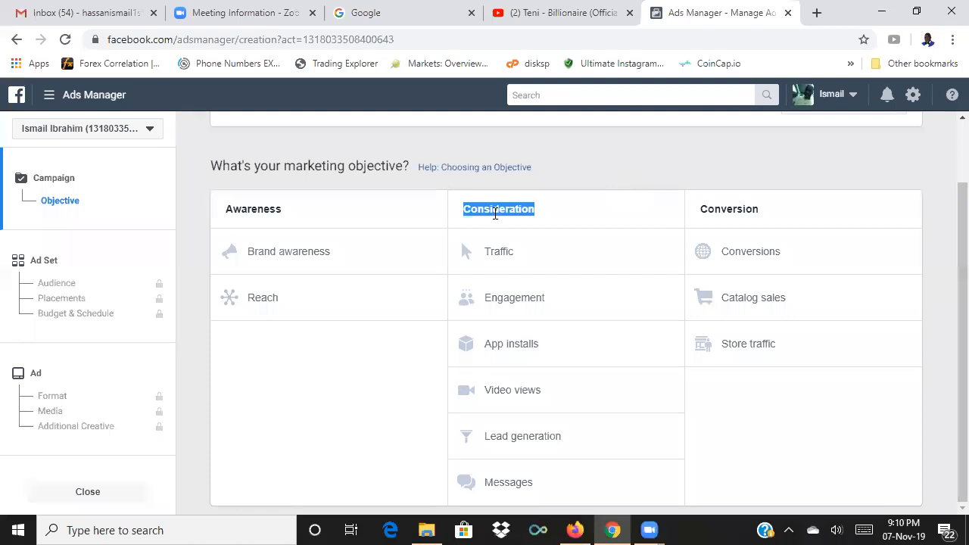
pyautogui.click(725, 213)
pyautogui.doubleClick(726, 213)
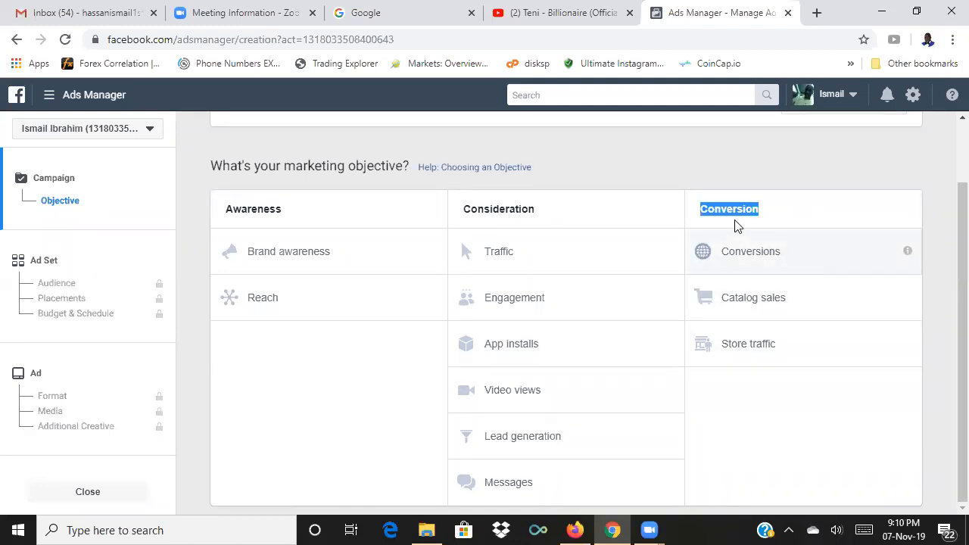
pyautogui.click(784, 212)
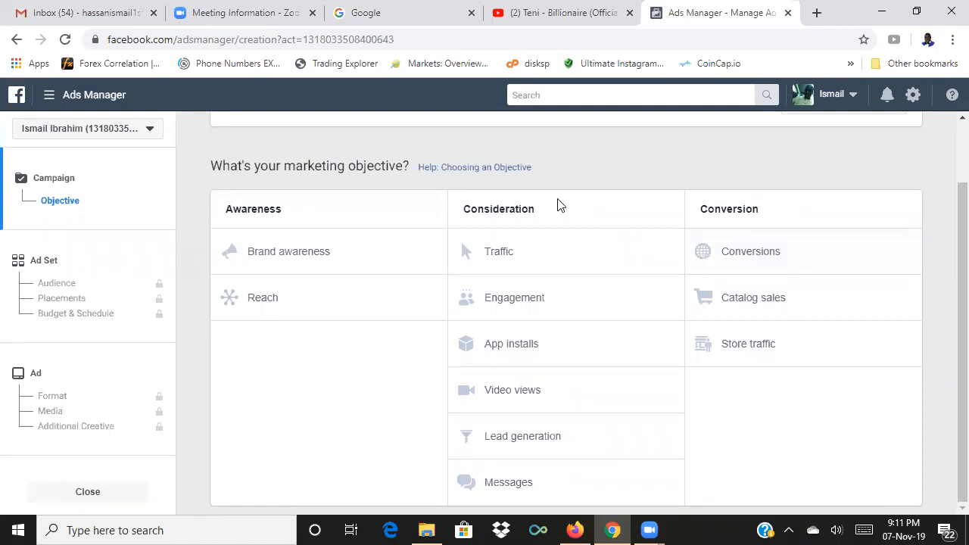
# - Set up a Lead generation campaign named "Frontier Estate" and continue to the ad set settings
pyautogui.click(529, 436)
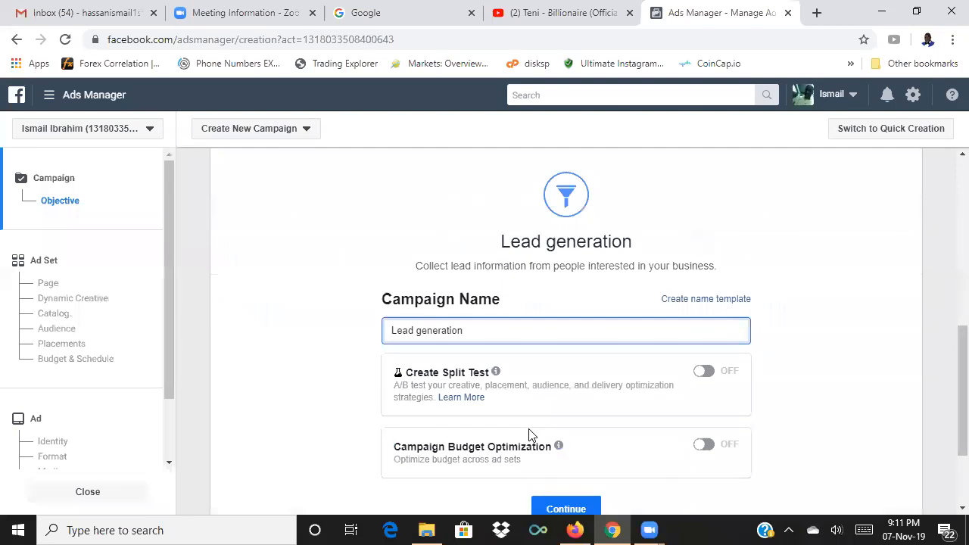
pyautogui.click(475, 330)
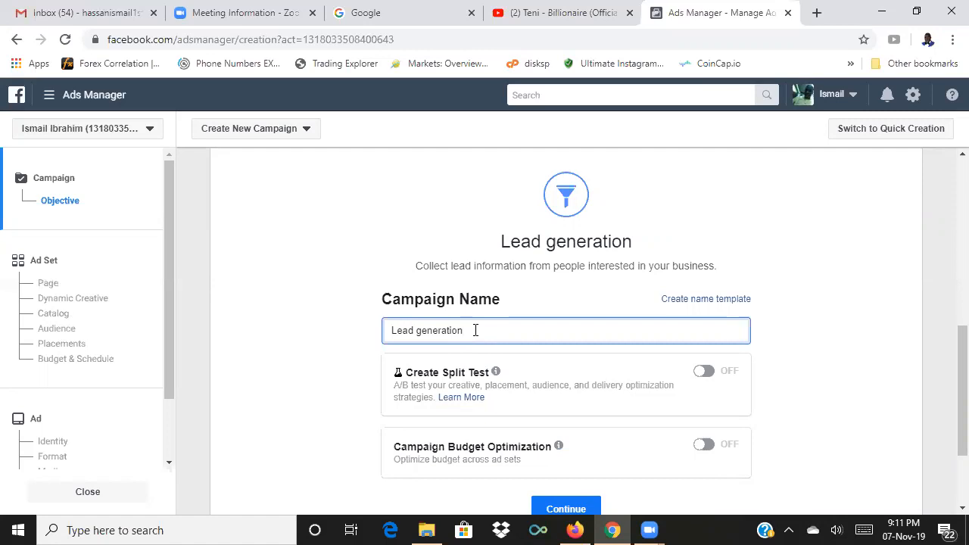
pyautogui.press('BackSpace')
pyautogui.press('BackSpace')
pyautogui.press('BackSpace')
pyautogui.press('BackSpace')
pyautogui.press('BackSpace')
pyautogui.press('BackSpace')
pyautogui.press('BackSpace')
pyautogui.press('BackSpace')
pyautogui.press('BackSpace')
pyautogui.press('BackSpace')
pyautogui.press('BackSpace')
pyautogui.press('BackSpace')
pyautogui.press('BackSpace')
pyautogui.press('BackSpace')
pyautogui.press('BackSpace')
pyautogui.write('F')
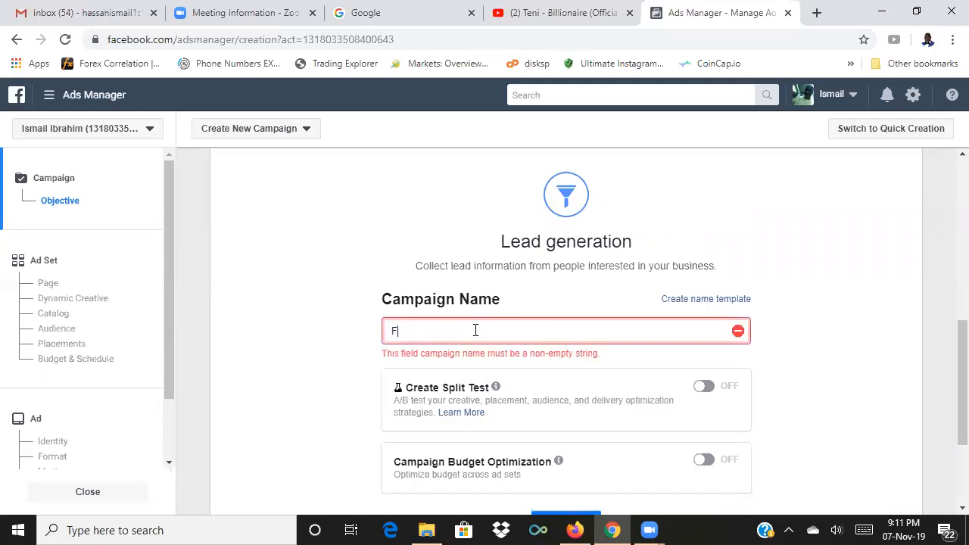
pyautogui.write('rontier Estate')
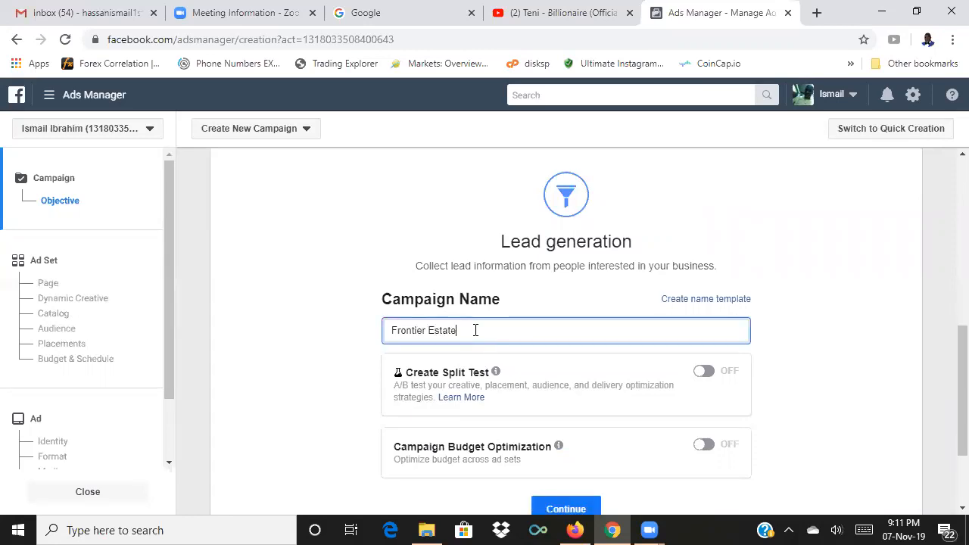
pyautogui.click(796, 373)
pyautogui.scroll(-1, 799, 374)
pyautogui.scroll(-1, 799, 374)
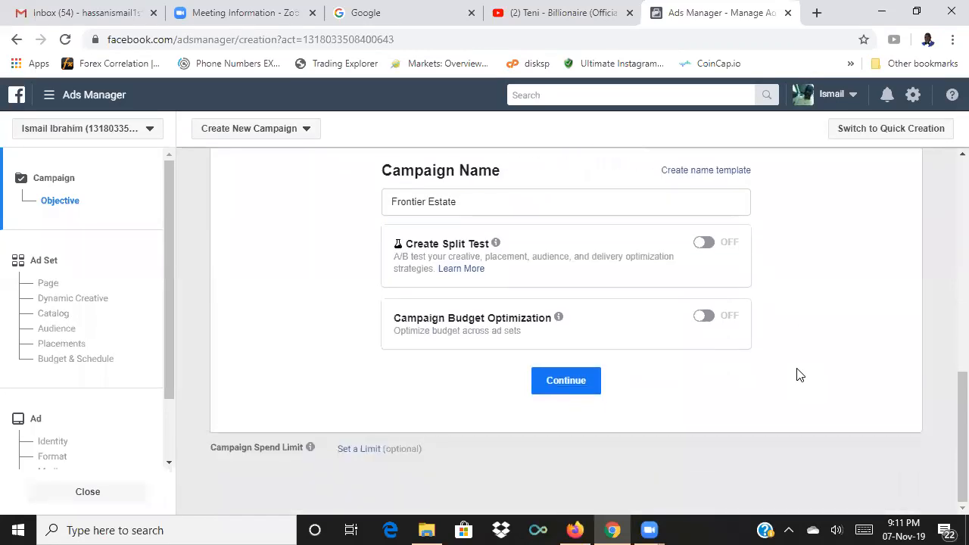
pyautogui.click(580, 387)
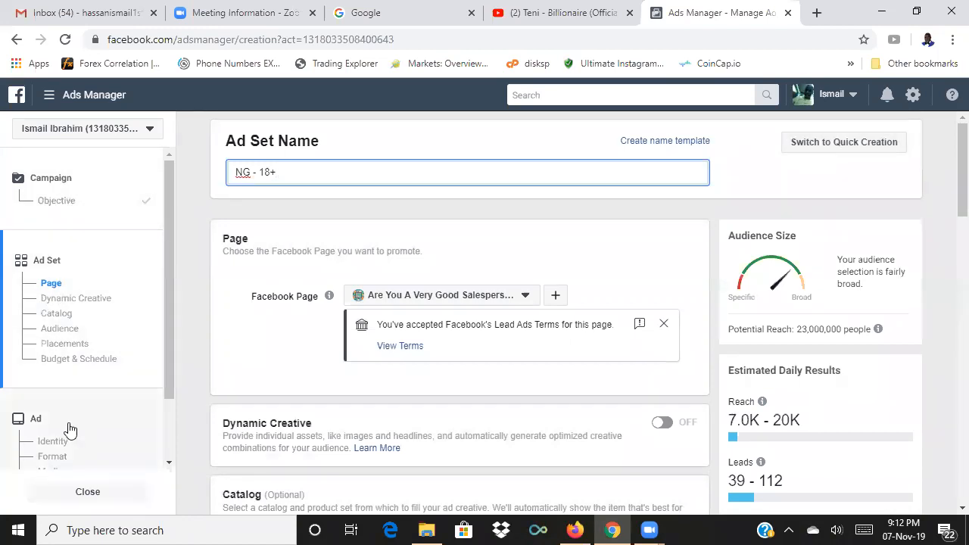
# - Select Landberry Investment Ltd as the Facebook Page to promote and open the Lead Ads Terms
pyautogui.scroll(-2, 68, 424)
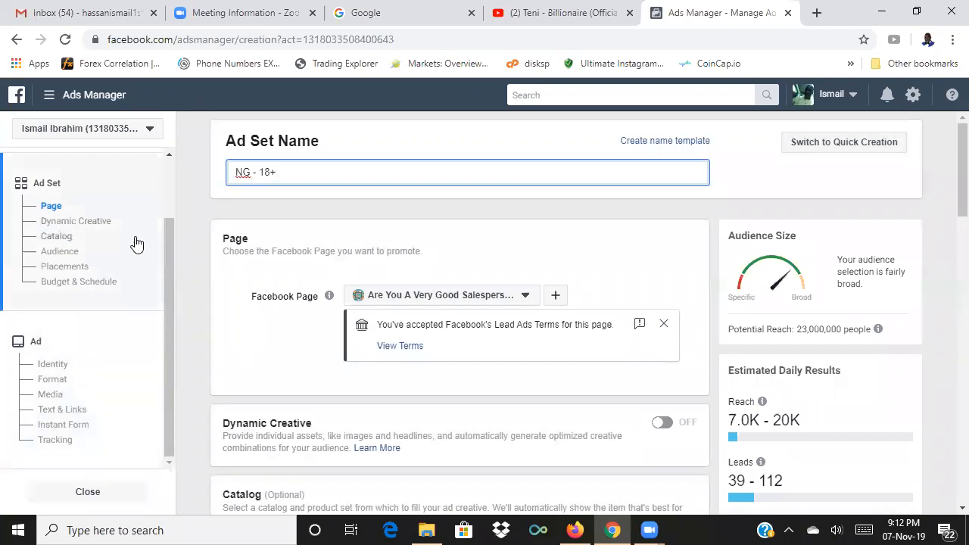
pyautogui.click(166, 169)
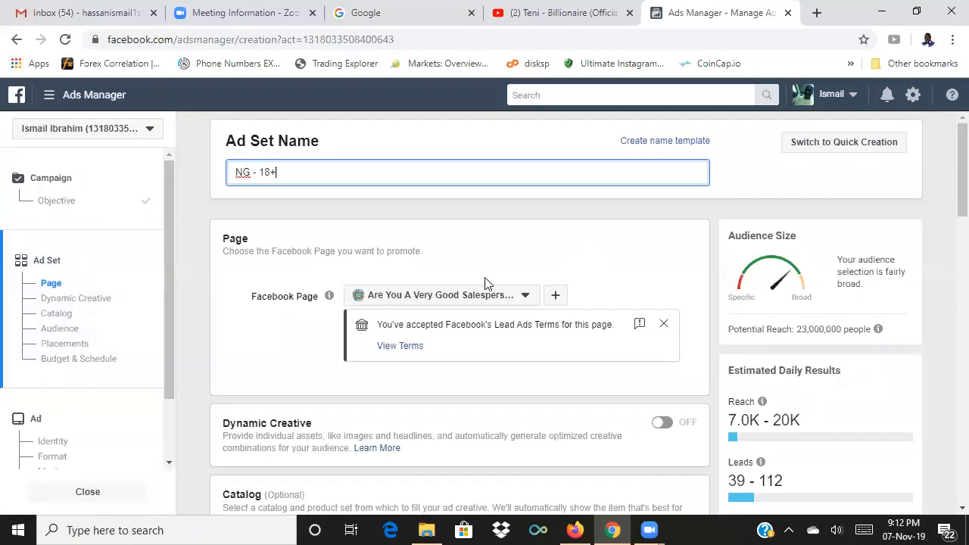
pyautogui.click(527, 298)
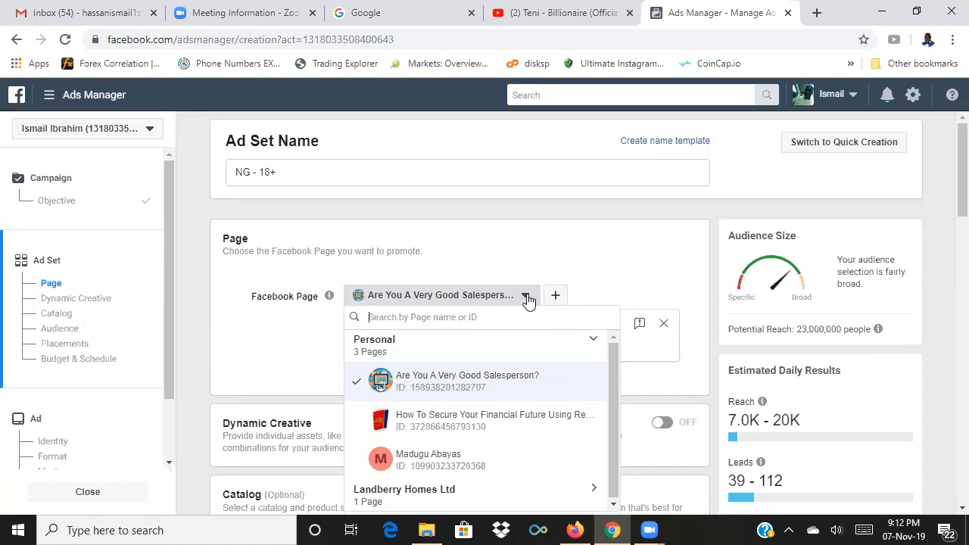
pyautogui.write('landb')
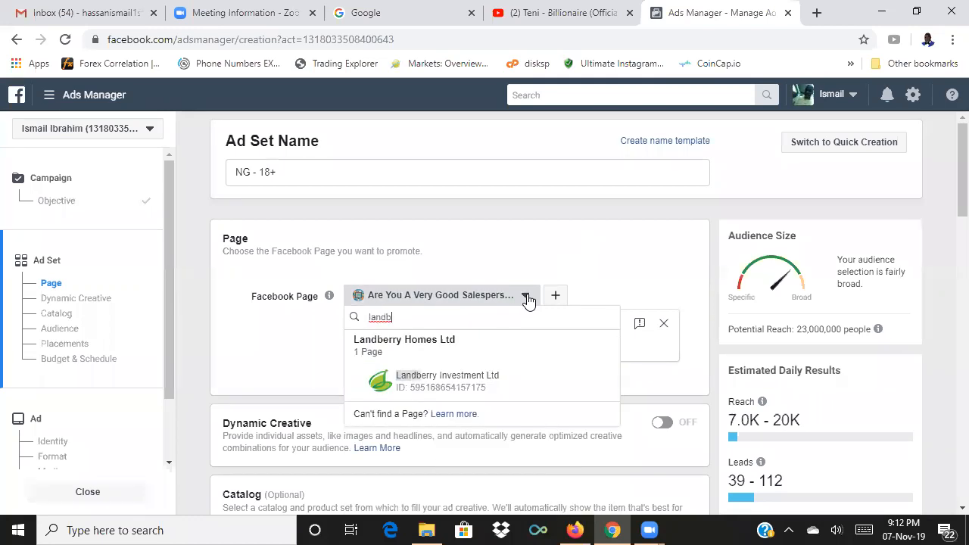
pyautogui.write('e')
pyautogui.click(451, 389)
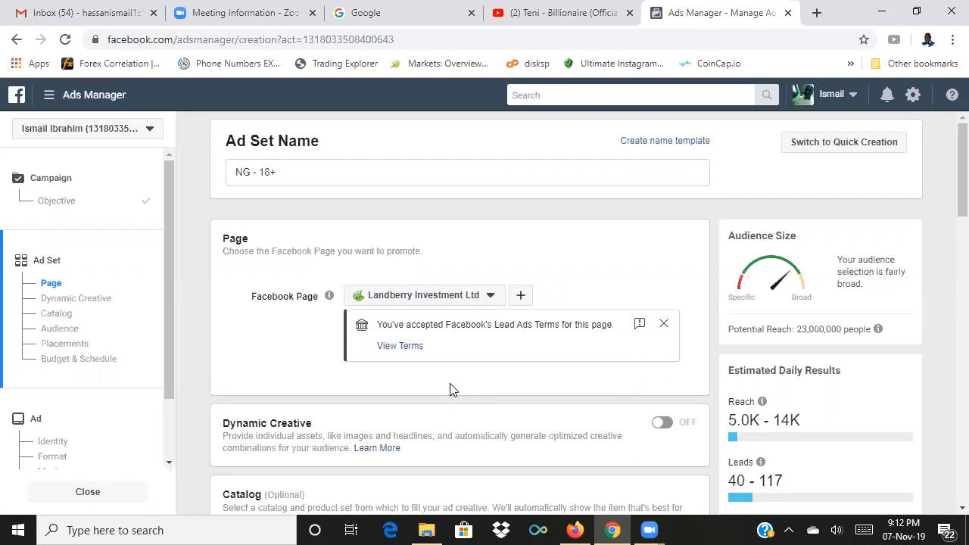
pyautogui.click(401, 347)
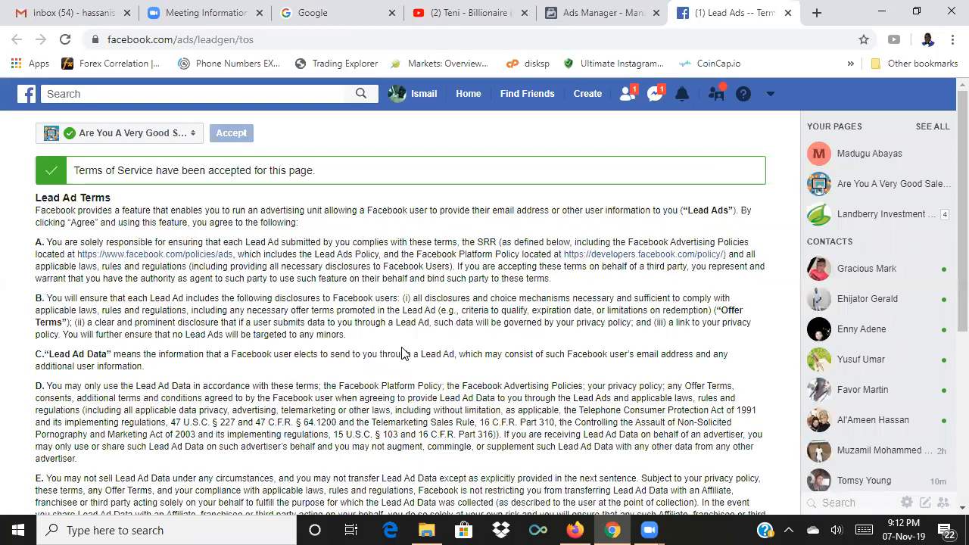
# - Read through the Lead Ad Terms and their acceptance status, and return to the ad set settings in Ads Manager
pyautogui.scroll(-5, 402, 353)
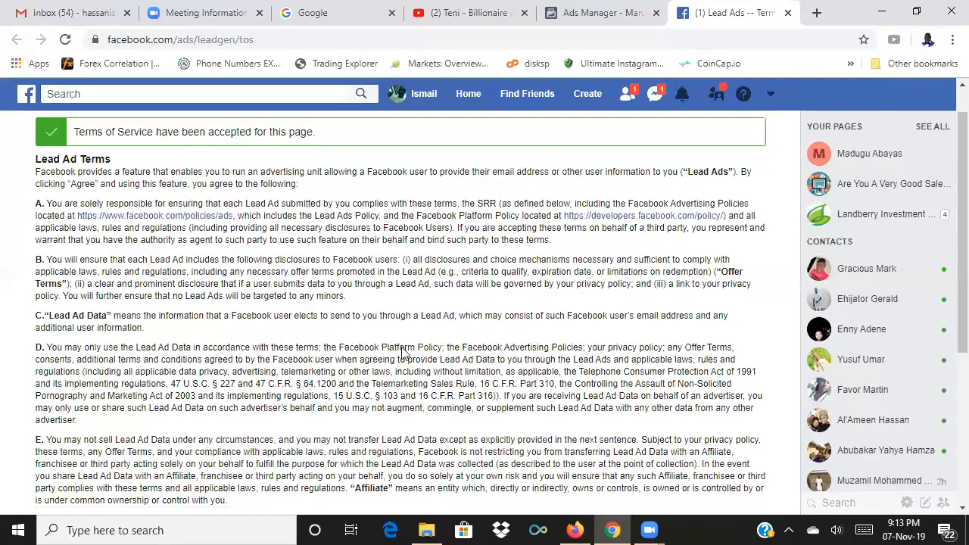
pyautogui.scroll(1, 402, 348)
pyautogui.scroll(4, 402, 352)
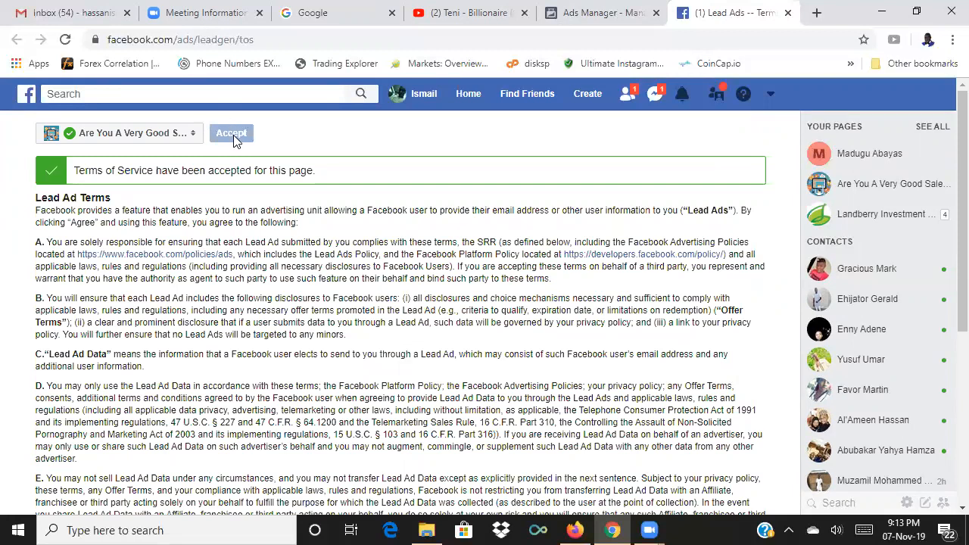
pyautogui.click(593, 17)
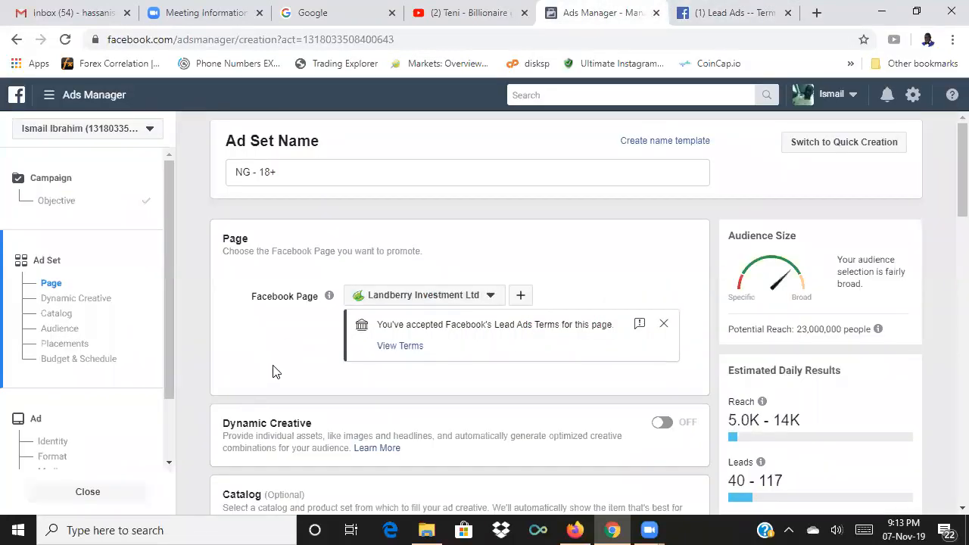
# - Open the audience locations of the ad set for editing and remove Nigeria from them
pyautogui.scroll(-1, 275, 371)
pyautogui.scroll(-2, 275, 371)
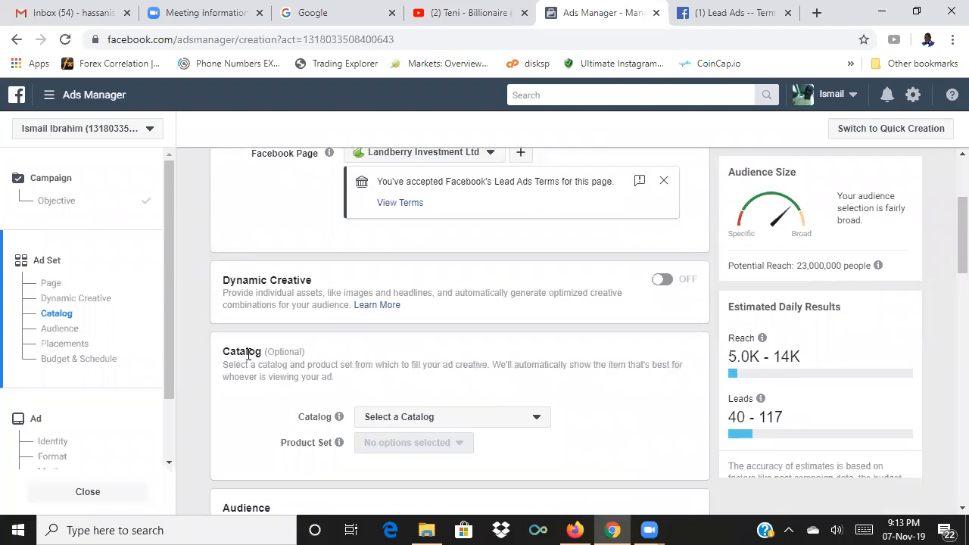
pyautogui.scroll(-4, 228, 367)
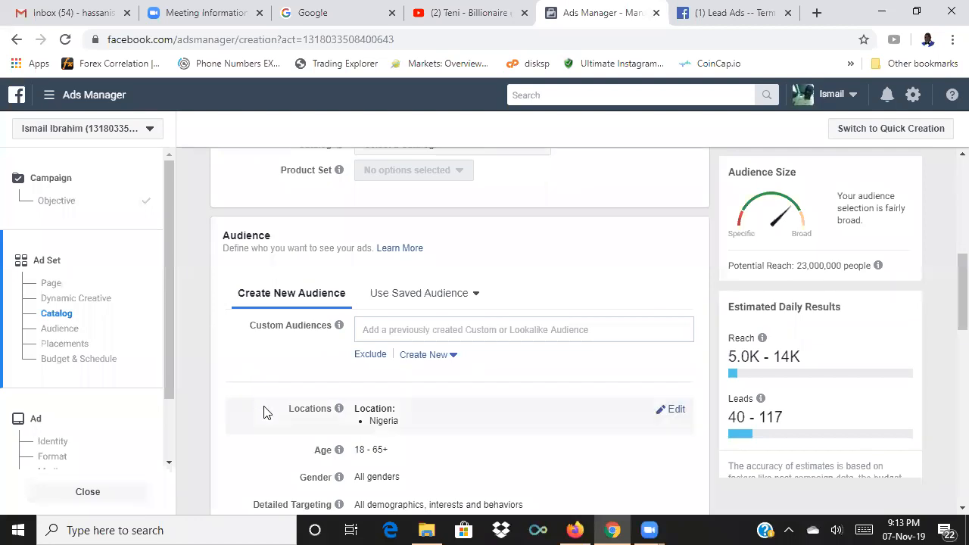
pyautogui.scroll(-1, 263, 411)
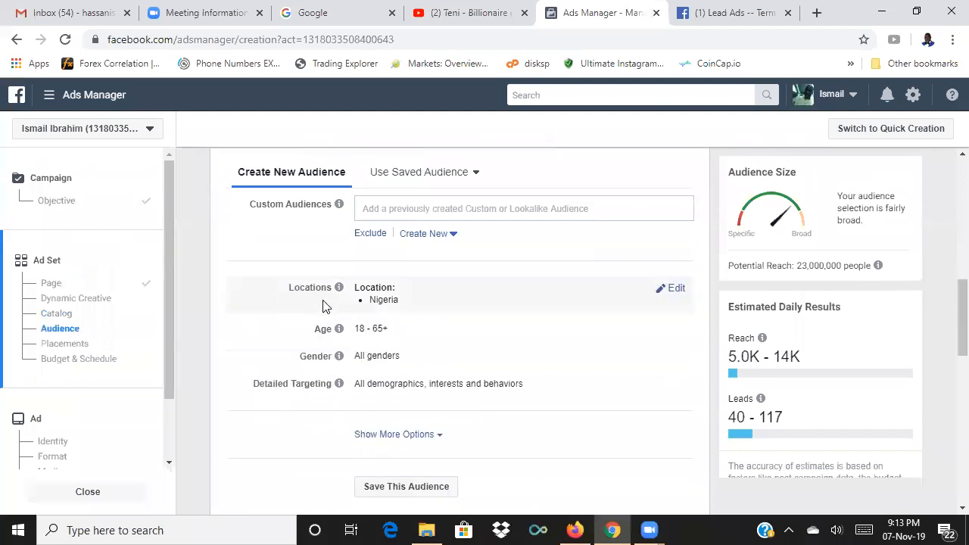
pyautogui.click(684, 293)
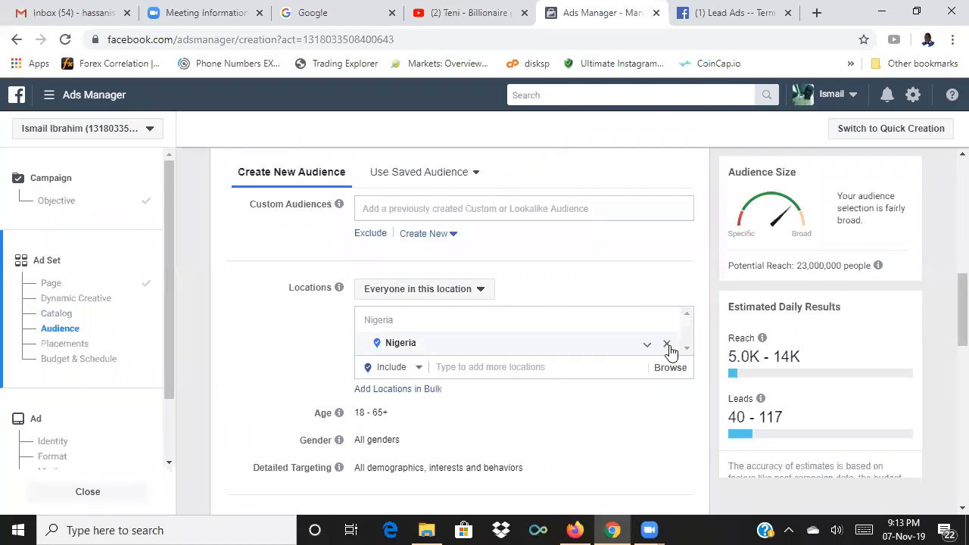
pyautogui.click(668, 345)
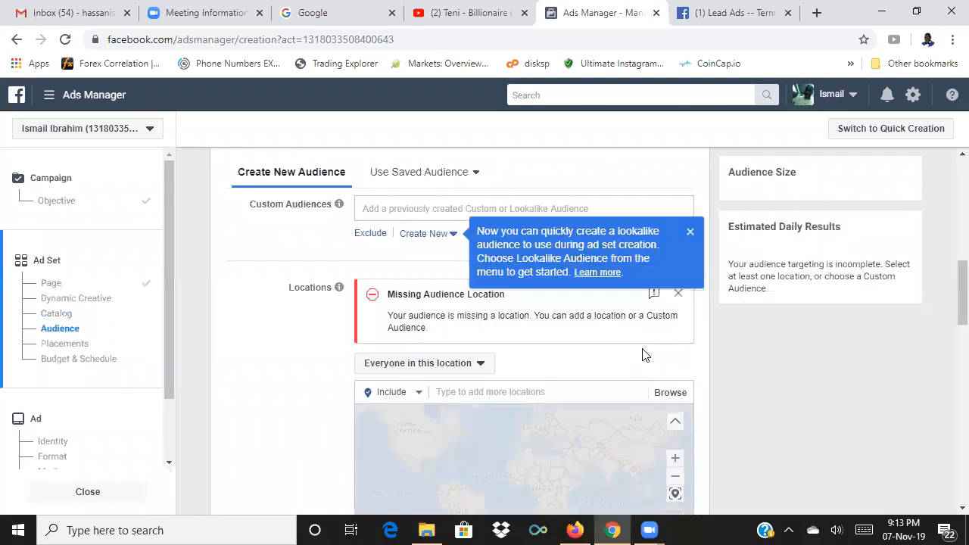
# - Add the state of Lagos, Nigeria, as an included audience location
pyautogui.click(539, 390)
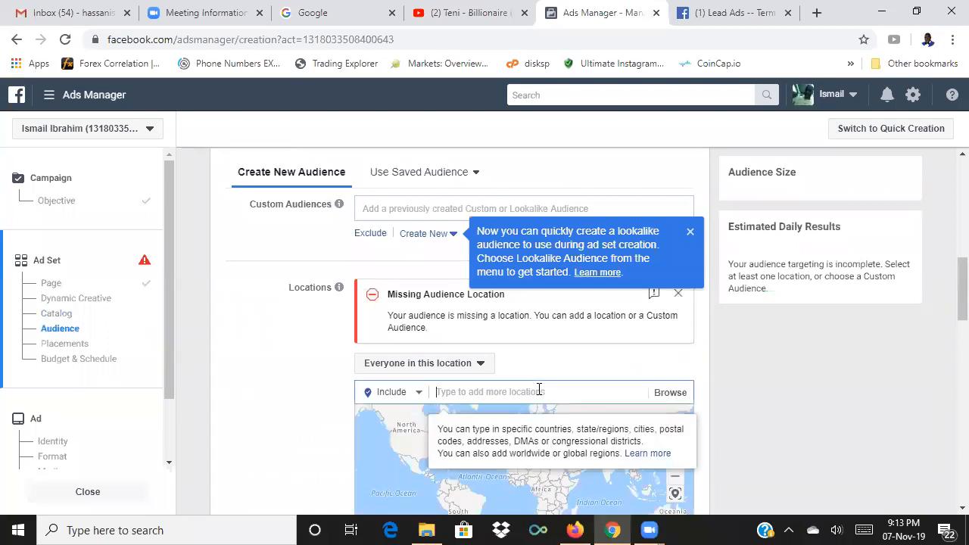
pyautogui.click(722, 389)
pyautogui.scroll(-2, 723, 389)
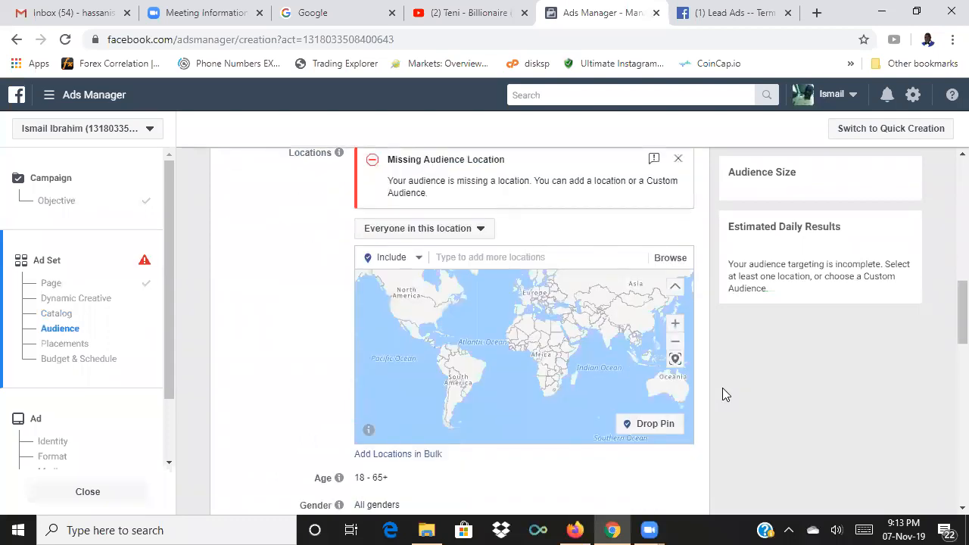
pyautogui.click(480, 243)
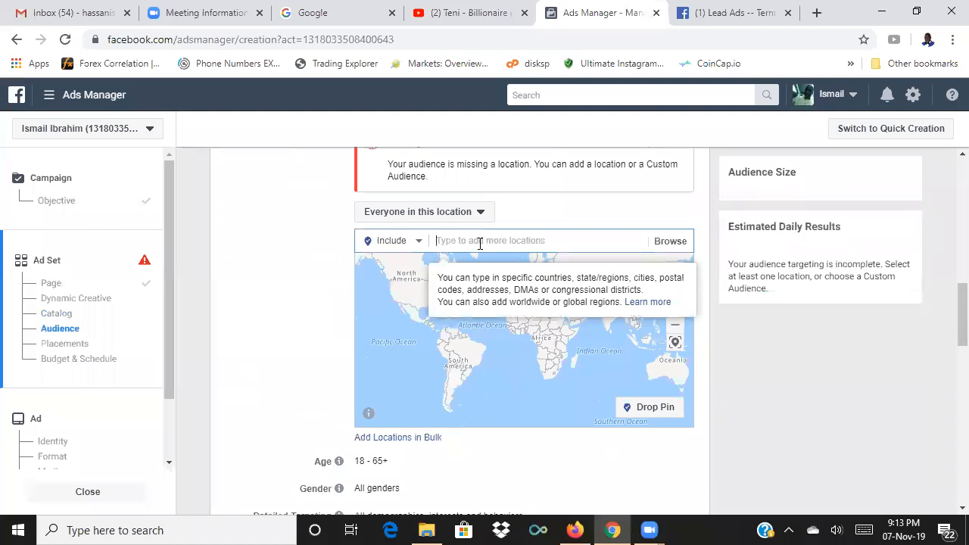
pyautogui.write('lagos')
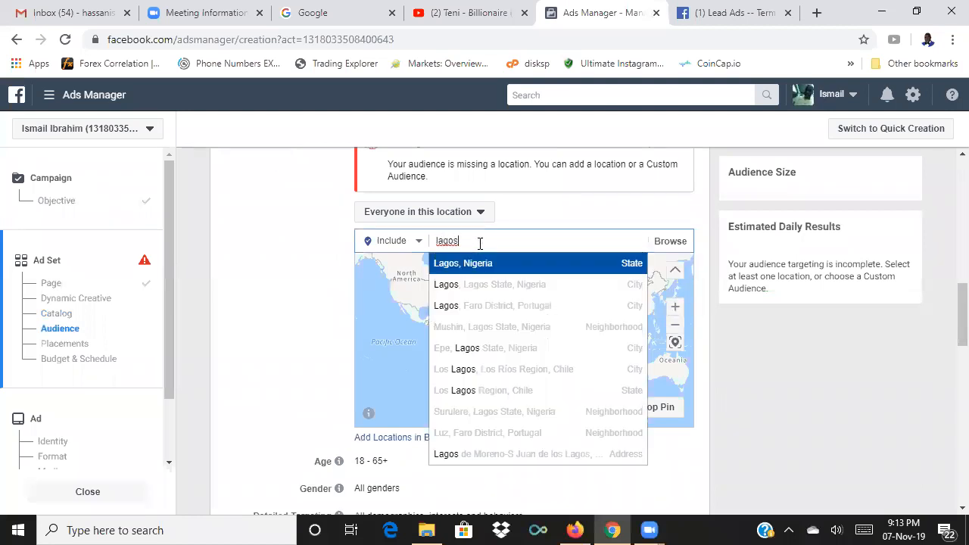
pyautogui.click(566, 264)
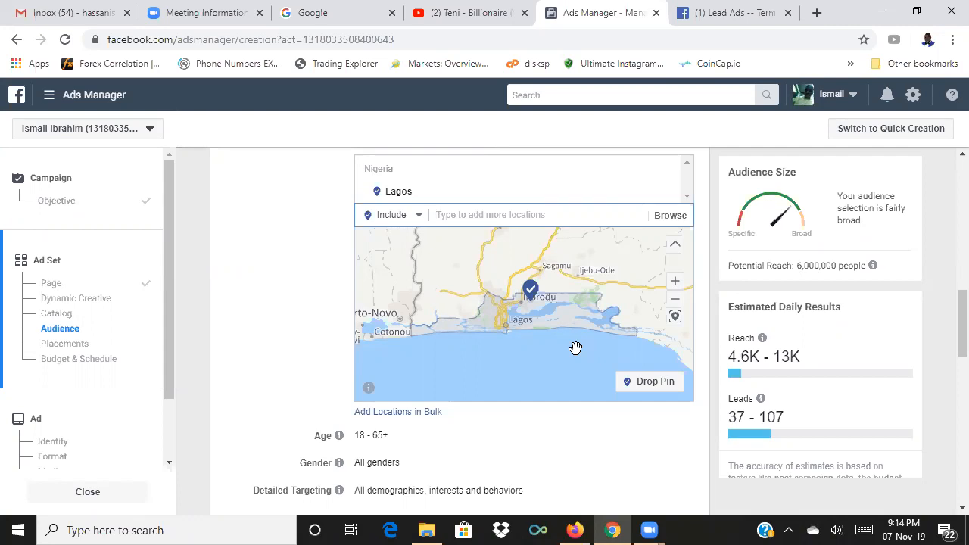
pyautogui.click(696, 335)
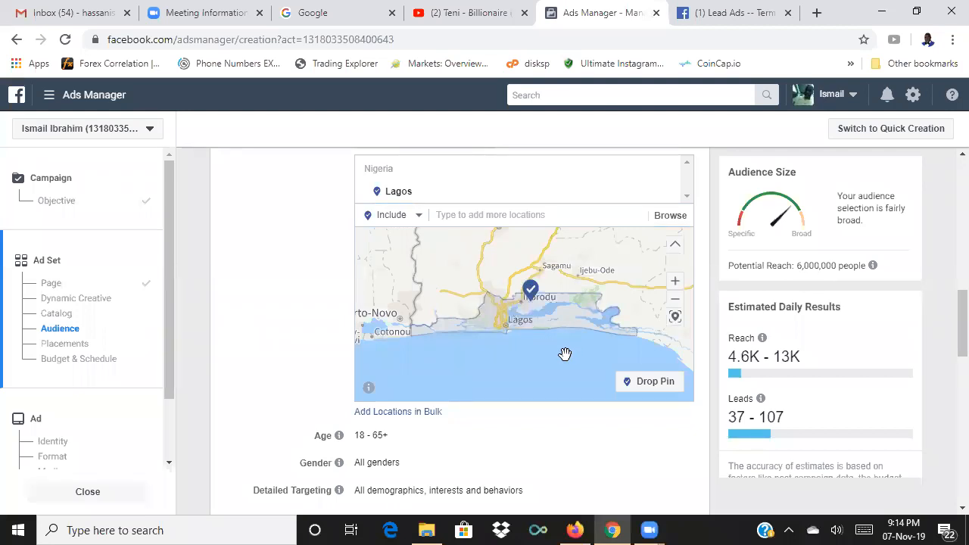
# - Drop a location pin on the Lagos coast east of Victoria Island, at about (6.4354, 3.5040)
pyautogui.moveTo(539, 342); pyautogui.dragTo(537, 375)
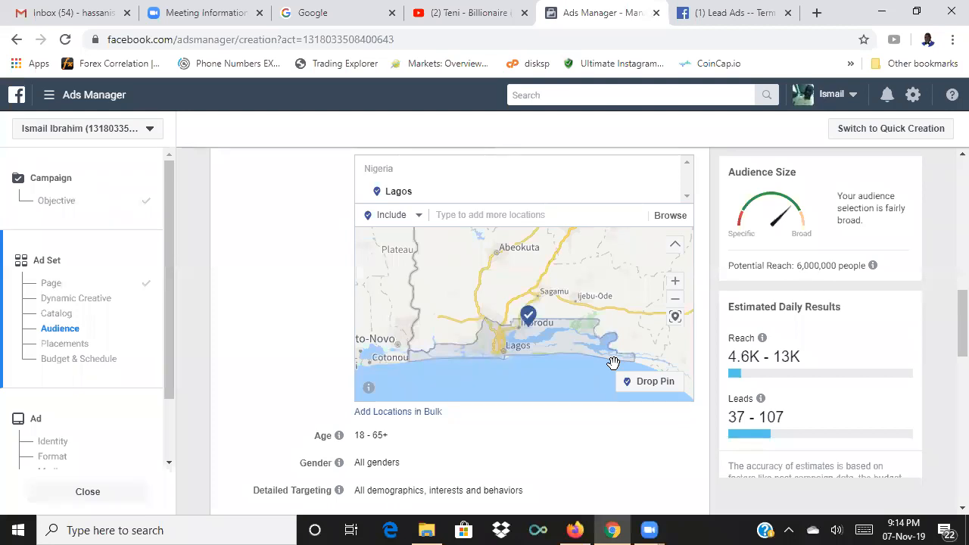
pyautogui.click(677, 300)
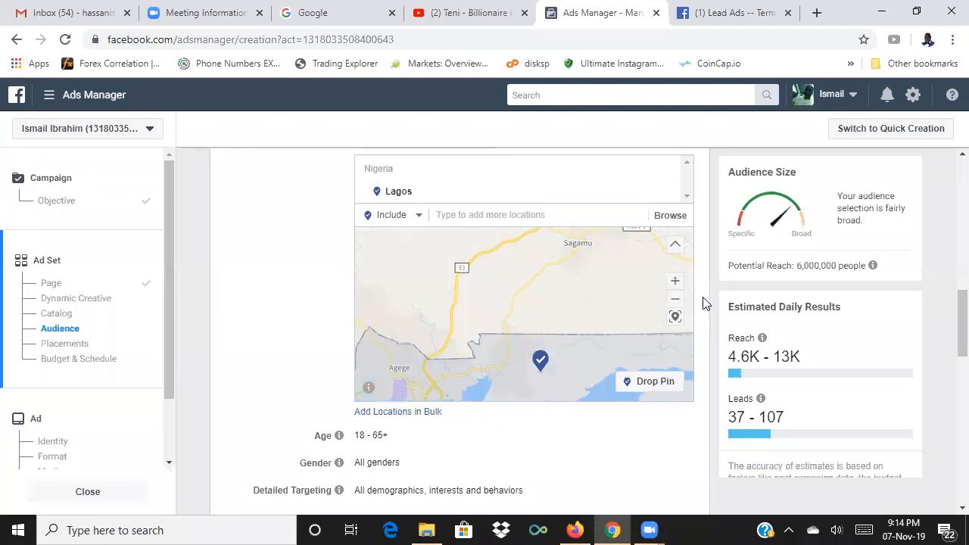
pyautogui.moveTo(607, 354); pyautogui.dragTo(534, 231)
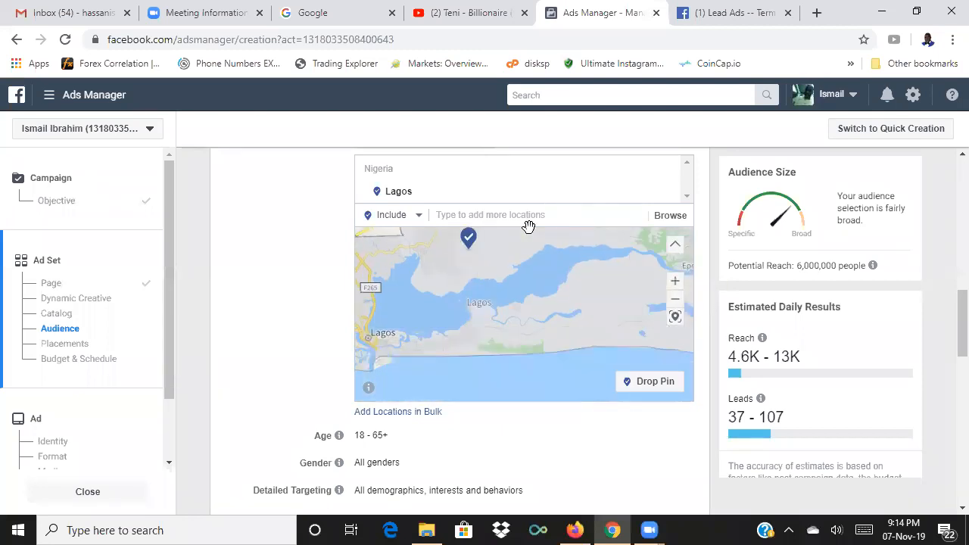
pyautogui.moveTo(649, 300); pyautogui.dragTo(674, 307)
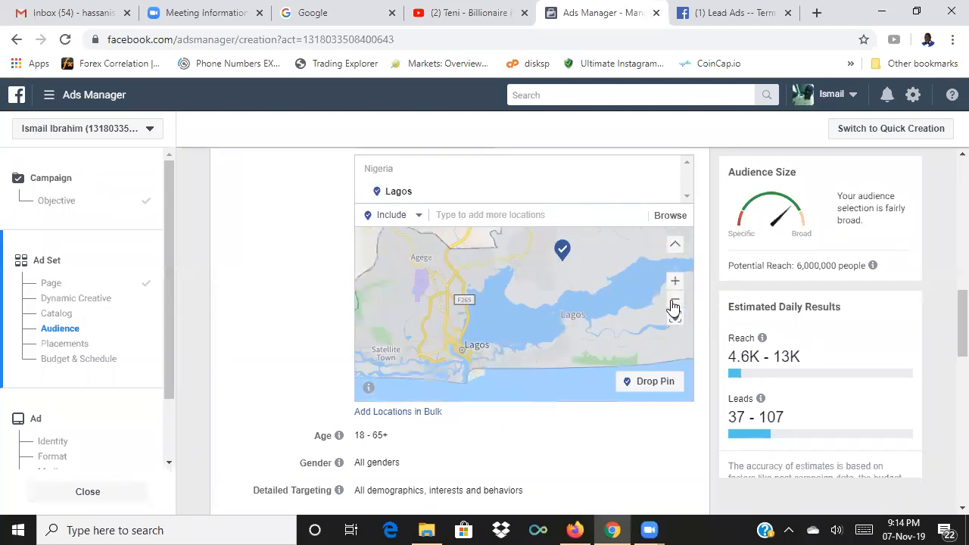
pyautogui.moveTo(531, 347); pyautogui.dragTo(561, 347)
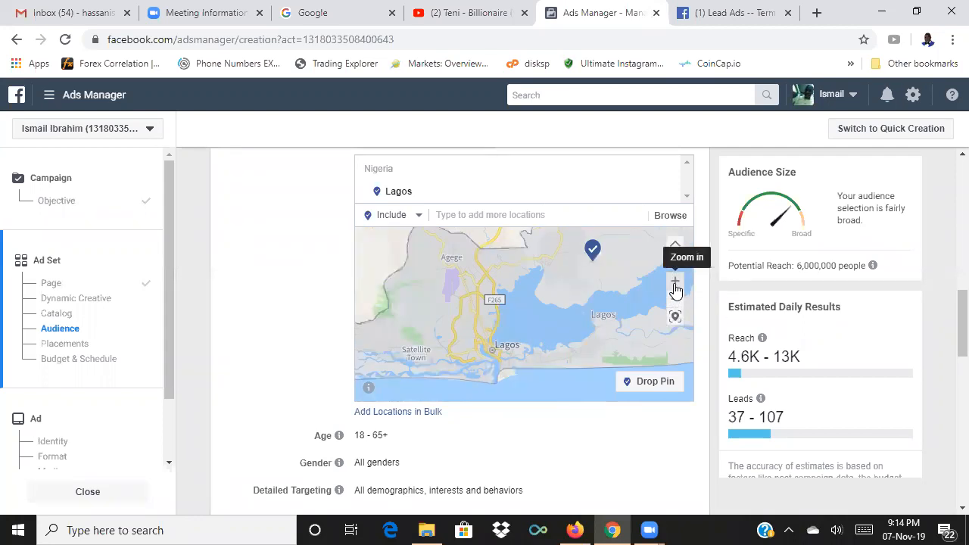
pyautogui.click(675, 282)
pyautogui.moveTo(498, 338); pyautogui.dragTo(549, 339)
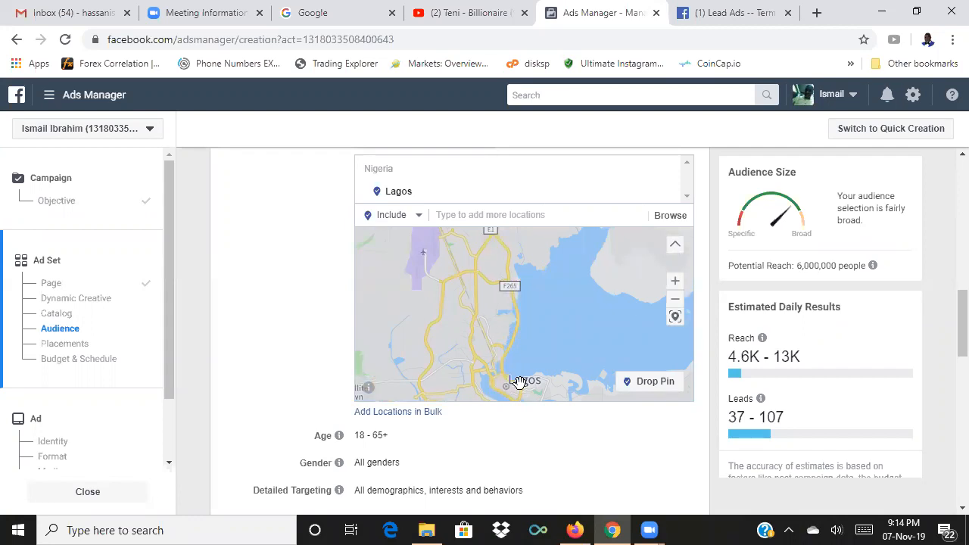
pyautogui.moveTo(531, 364); pyautogui.dragTo(520, 309)
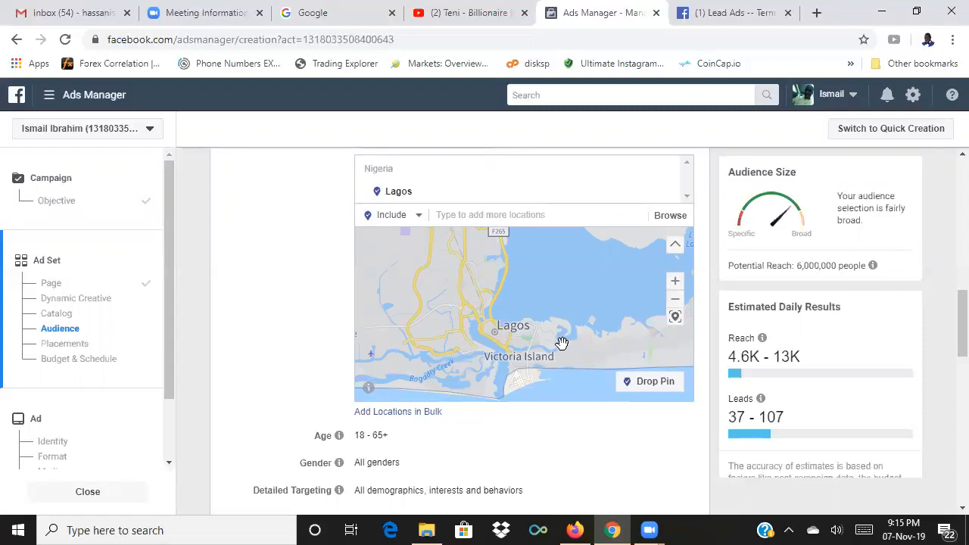
pyautogui.click(652, 387)
pyautogui.click(615, 353)
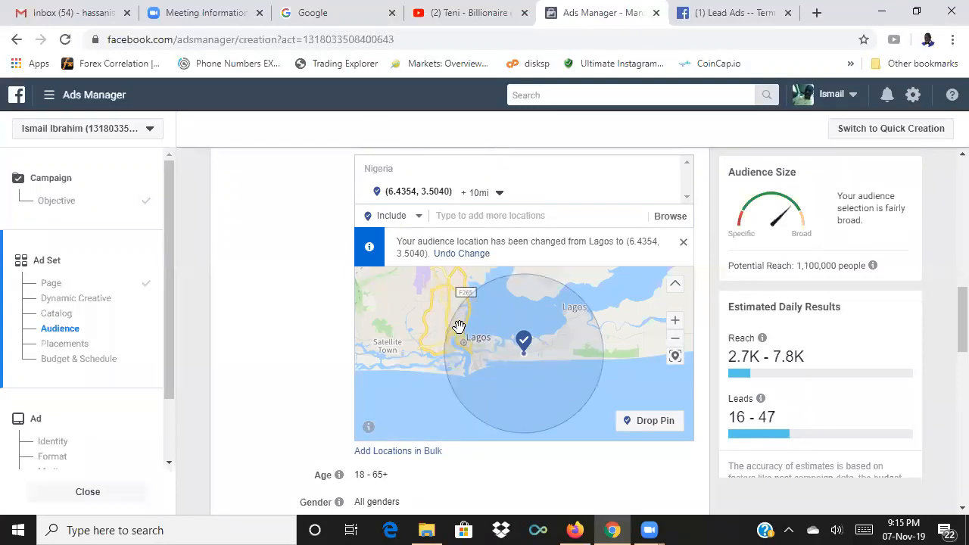
# - Set the radius around the dropped location pin to 8 miles
pyautogui.click(500, 192)
pyautogui.doubleClick(543, 239)
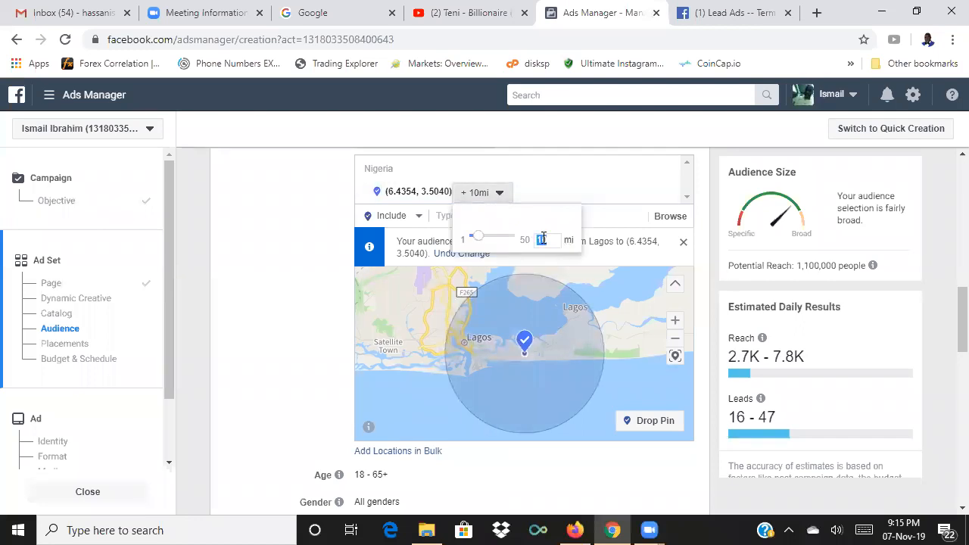
pyautogui.write('8')
pyautogui.click(617, 328)
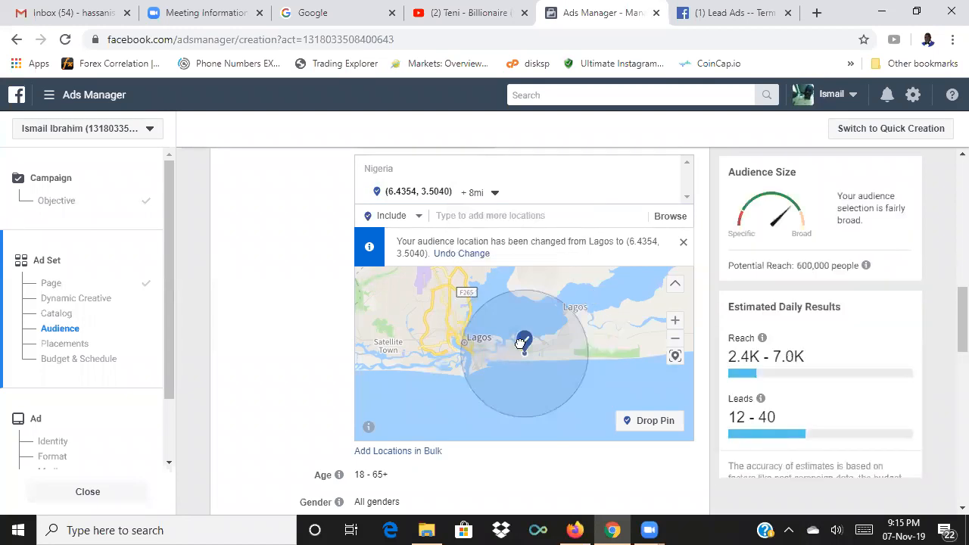
# - Drop a second location pin further east along the coast towards Epe, at about (6.4871, 3.7395)
pyautogui.moveTo(617, 346); pyautogui.dragTo(463, 340)
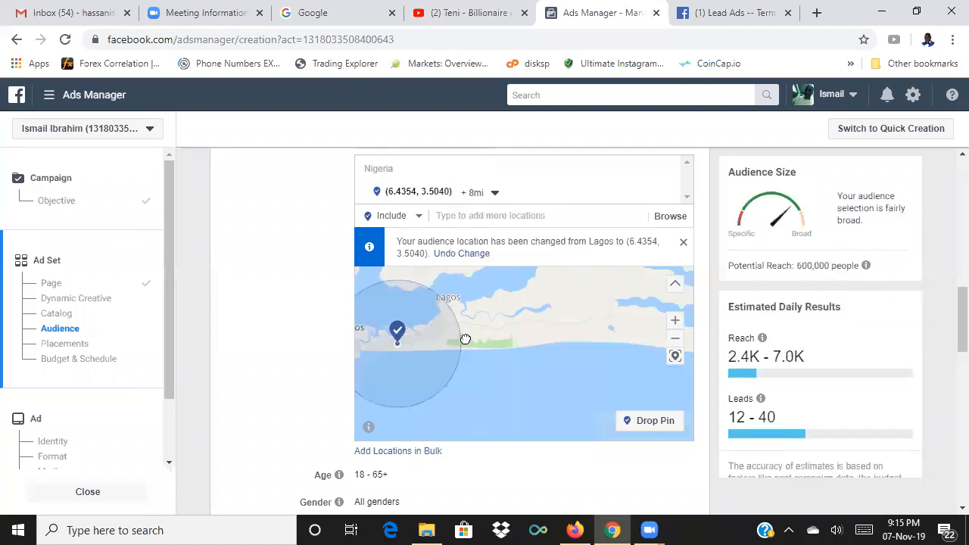
pyautogui.click(676, 362)
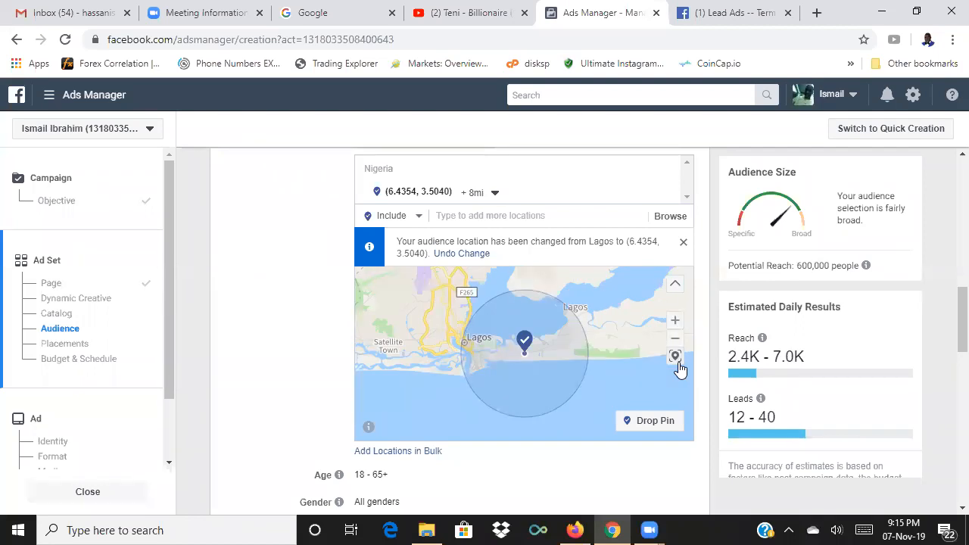
pyautogui.moveTo(548, 342); pyautogui.dragTo(451, 342)
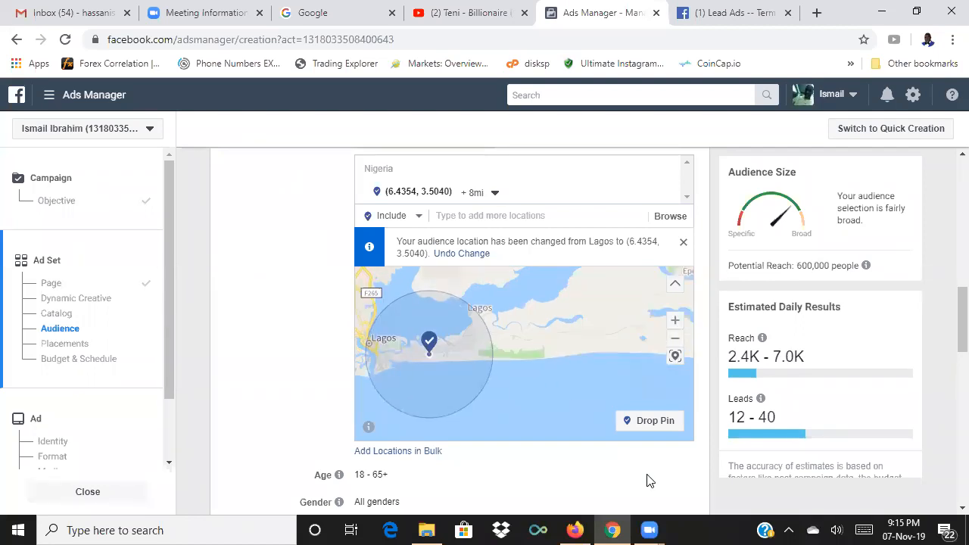
pyautogui.click(651, 421)
pyautogui.click(559, 323)
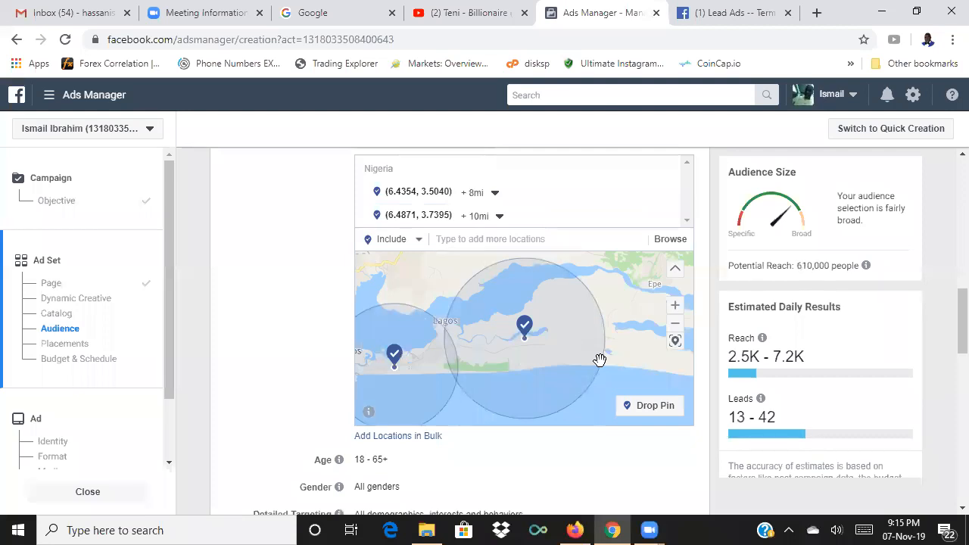
# - Examine the coverage of the two pinned areas on the map and the audience settings around it
pyautogui.moveTo(633, 345)
pyautogui.mouseDown()
pyautogui.moveTo(659, 350)
pyautogui.moveTo(651, 343)
pyautogui.mouseUp()
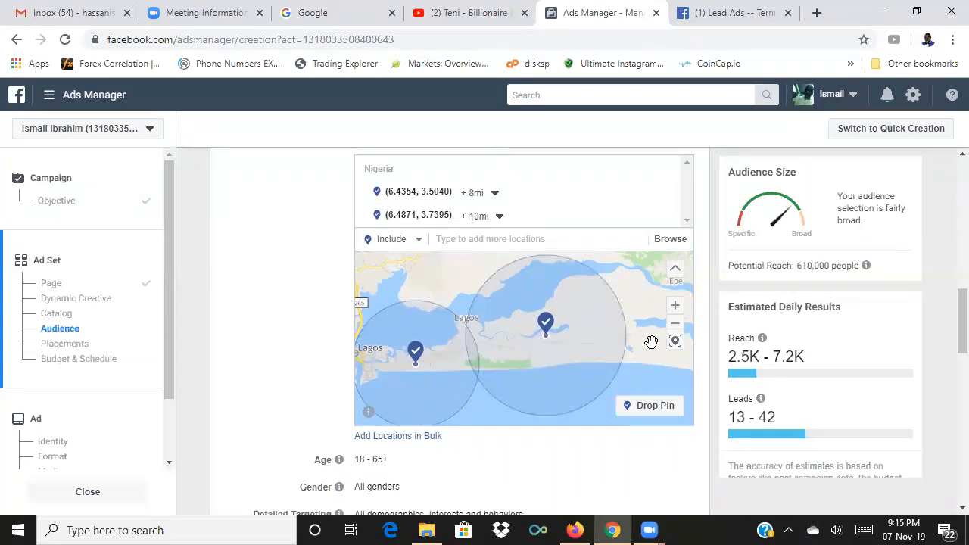
pyautogui.moveTo(634, 348); pyautogui.dragTo(656, 335)
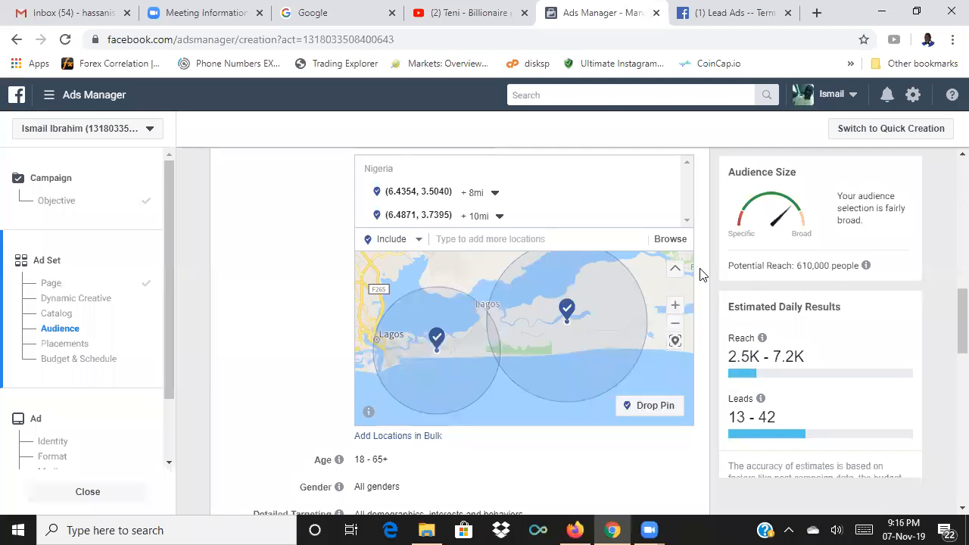
pyautogui.scroll(3, 700, 274)
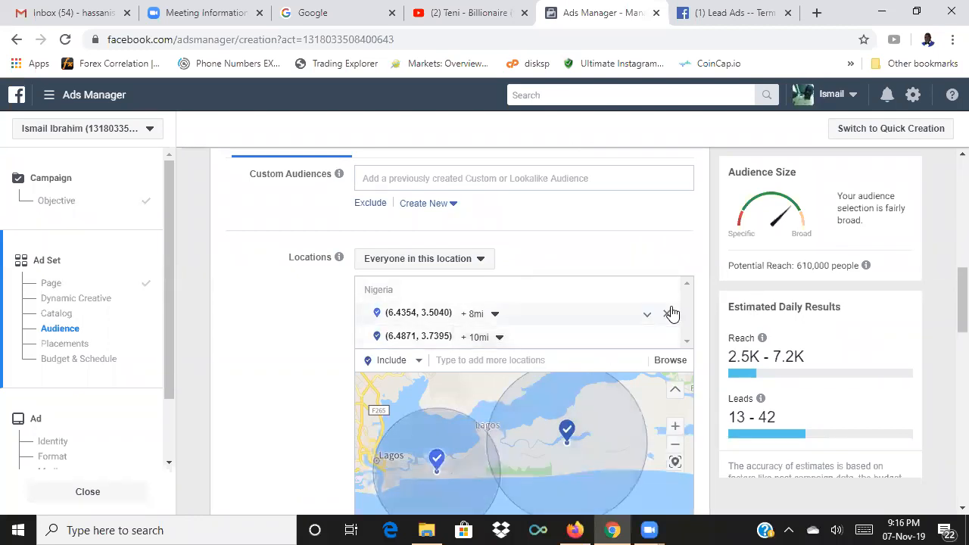
pyautogui.scroll(-3, 709, 313)
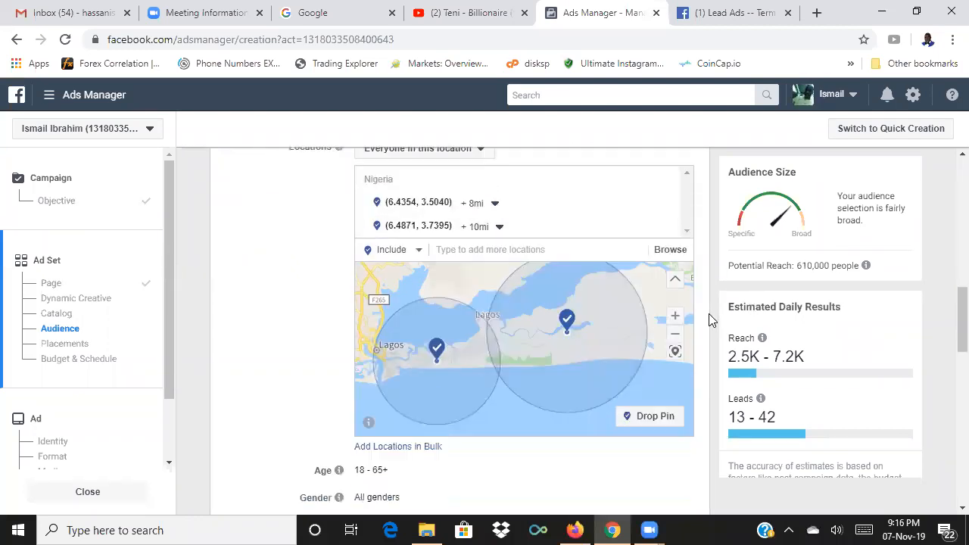
pyautogui.scroll(-1, 709, 314)
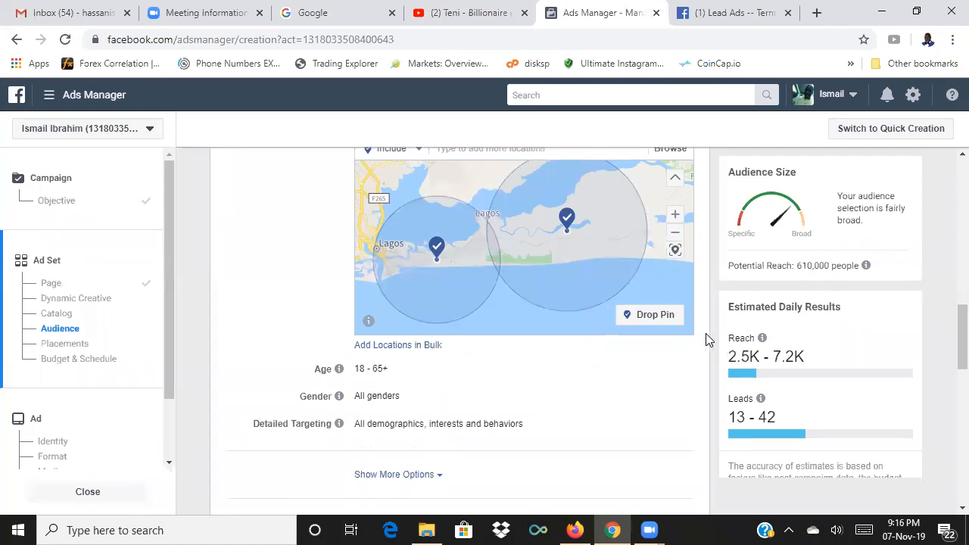
pyautogui.scroll(-1, 706, 339)
pyautogui.scroll(2, 706, 339)
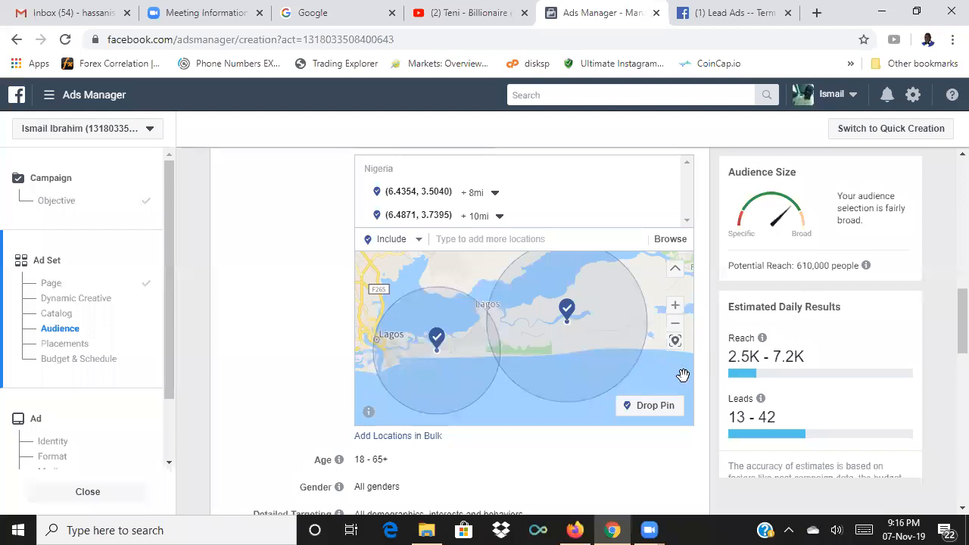
pyautogui.moveTo(668, 372); pyautogui.dragTo(712, 372)
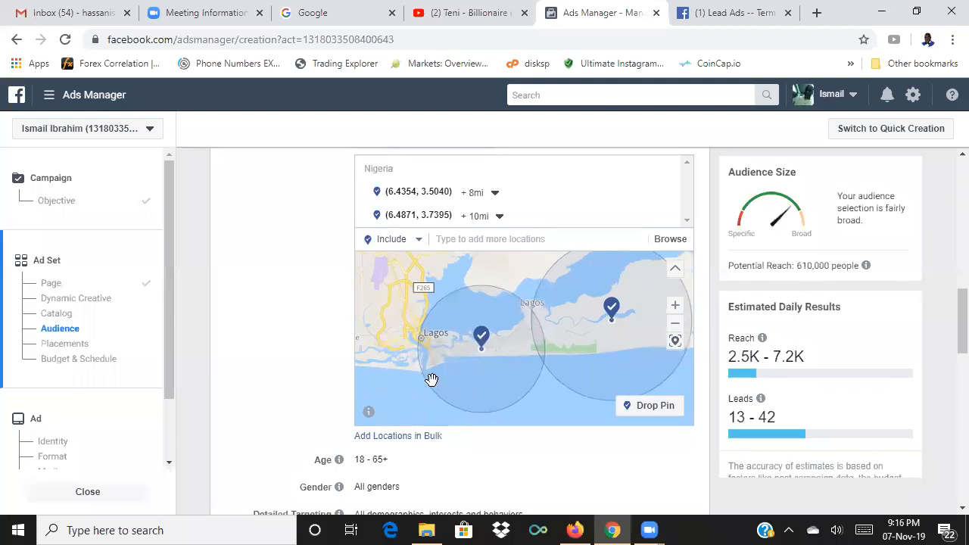
# - Add the Victoria Island, Lagos State neighborhood in Nigeria to the included locations
pyautogui.moveTo(392, 374); pyautogui.dragTo(439, 376)
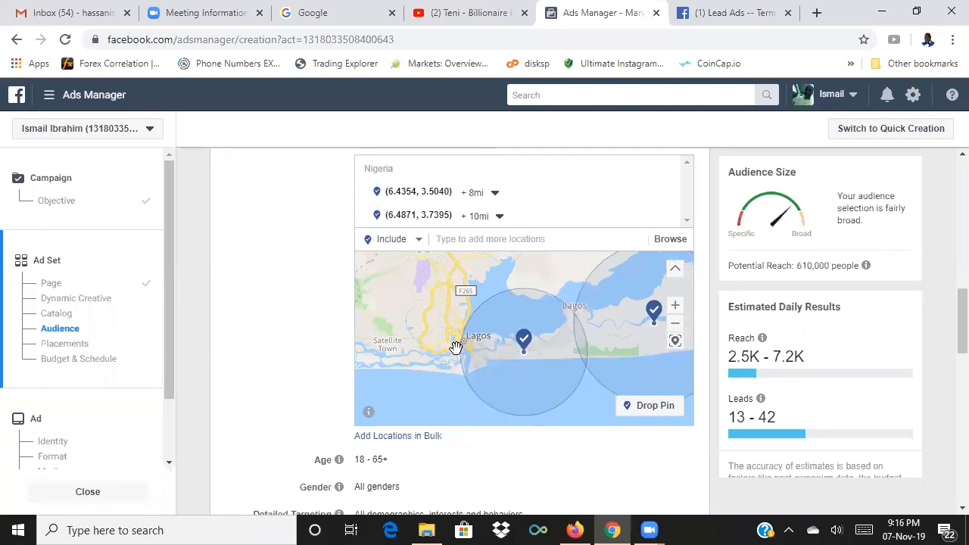
pyautogui.click(466, 239)
pyautogui.write('vic')
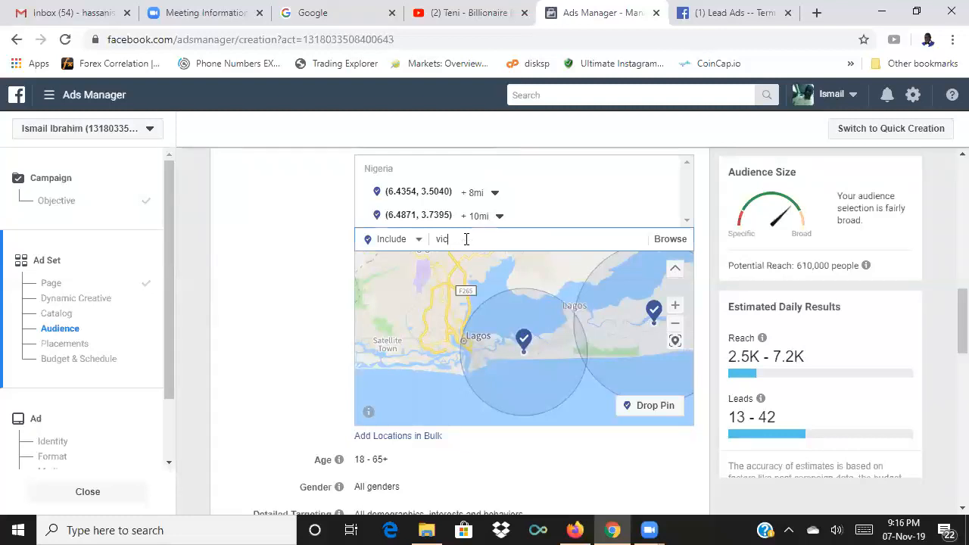
pyautogui.write('toria island')
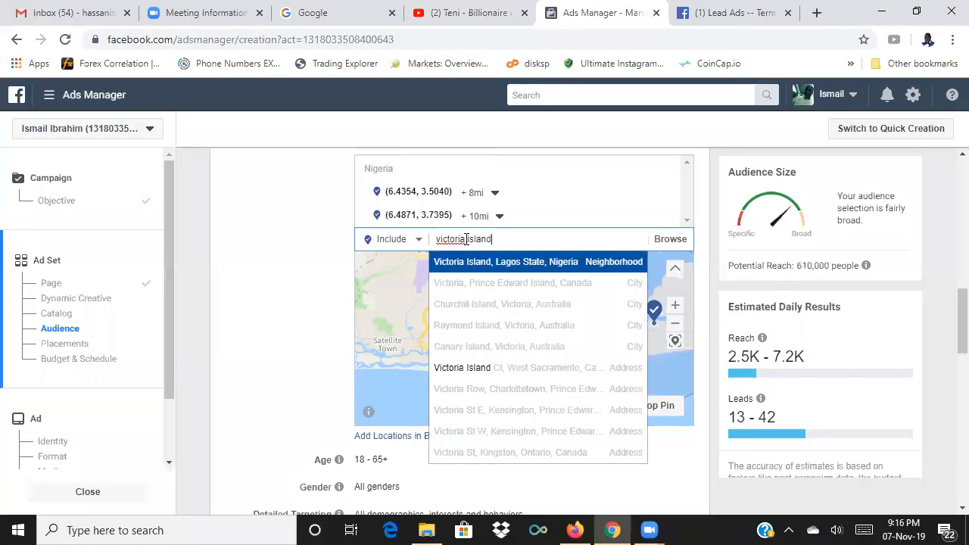
pyautogui.click(514, 265)
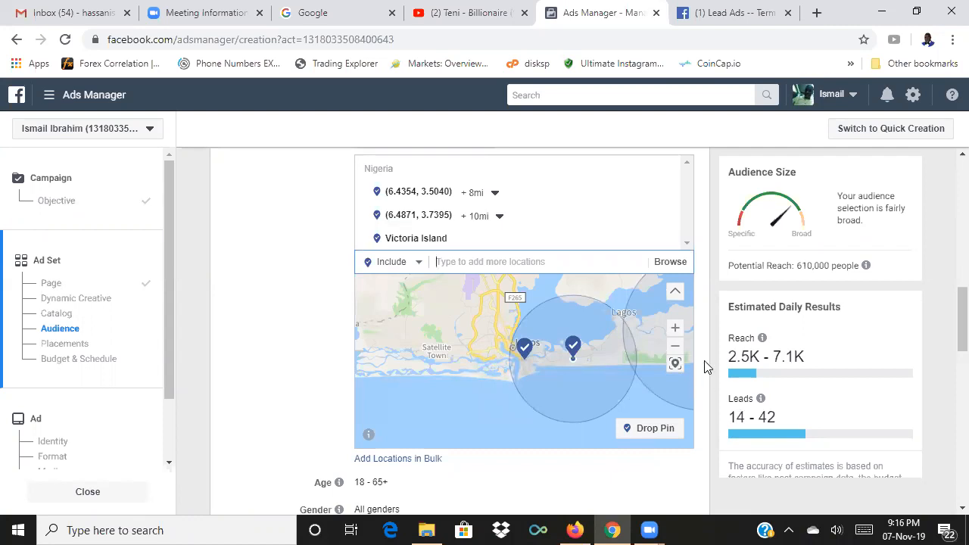
# - Set the audience's minimum age to 30
pyautogui.scroll(-2, 705, 364)
pyautogui.scroll(-2, 702, 367)
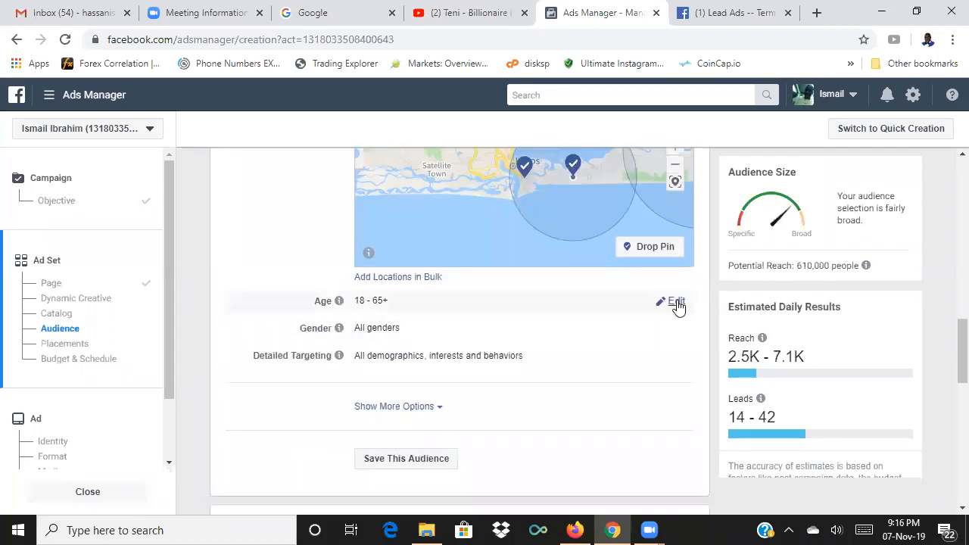
pyautogui.click(677, 301)
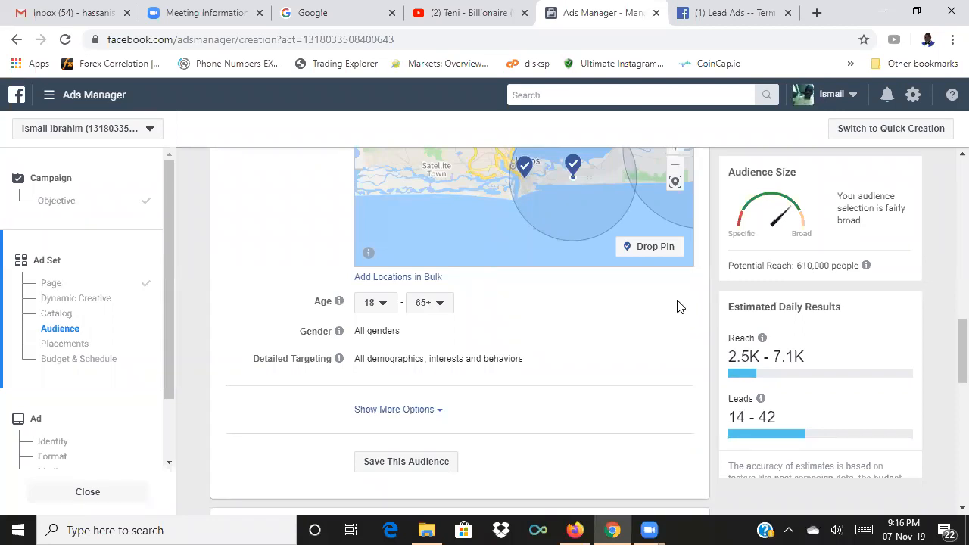
pyautogui.click(381, 310)
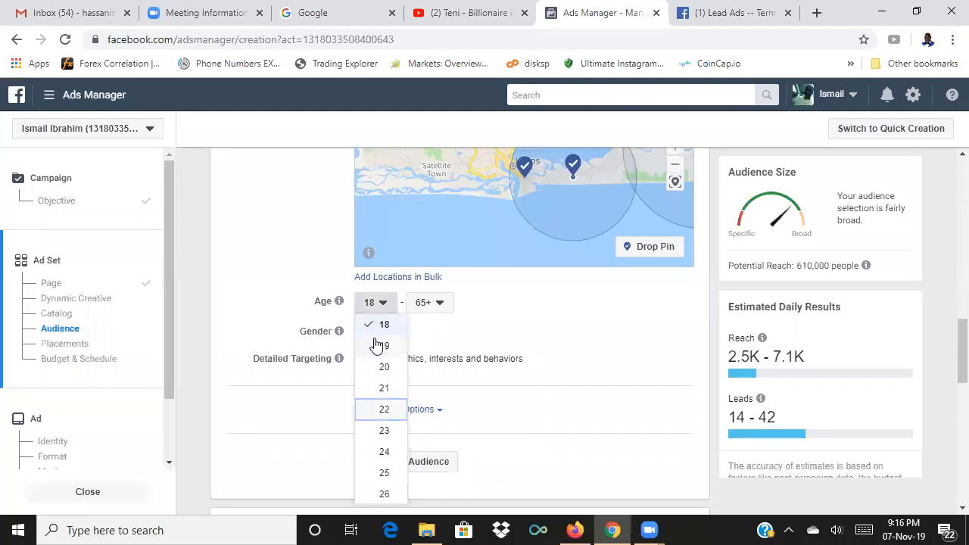
pyautogui.scroll(-3, 379, 342)
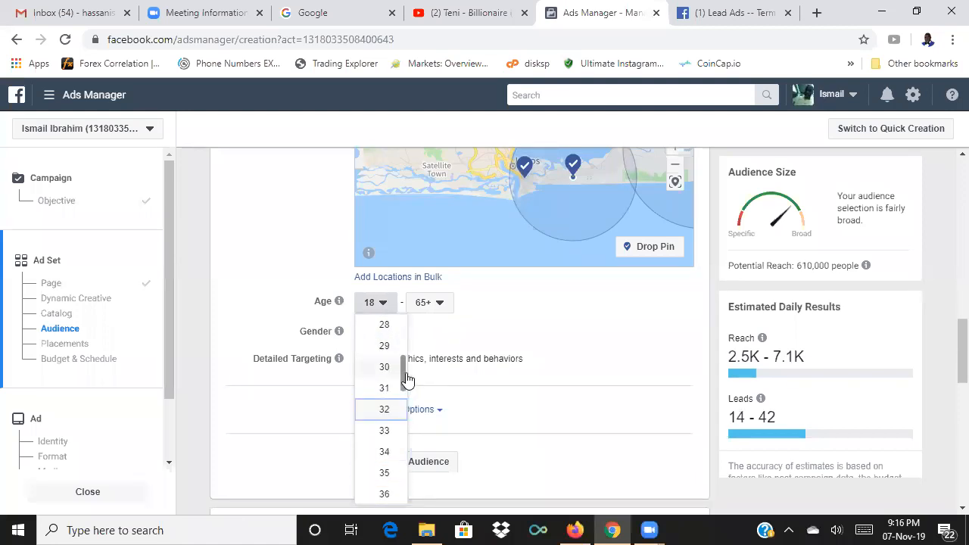
pyautogui.click(387, 368)
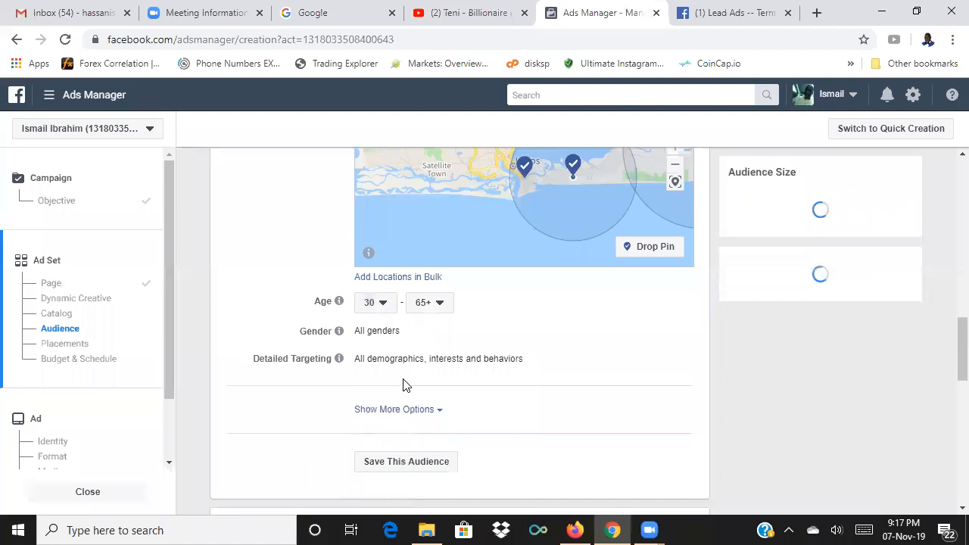
# - Lower the audience's minimum age to 28
pyautogui.click(384, 306)
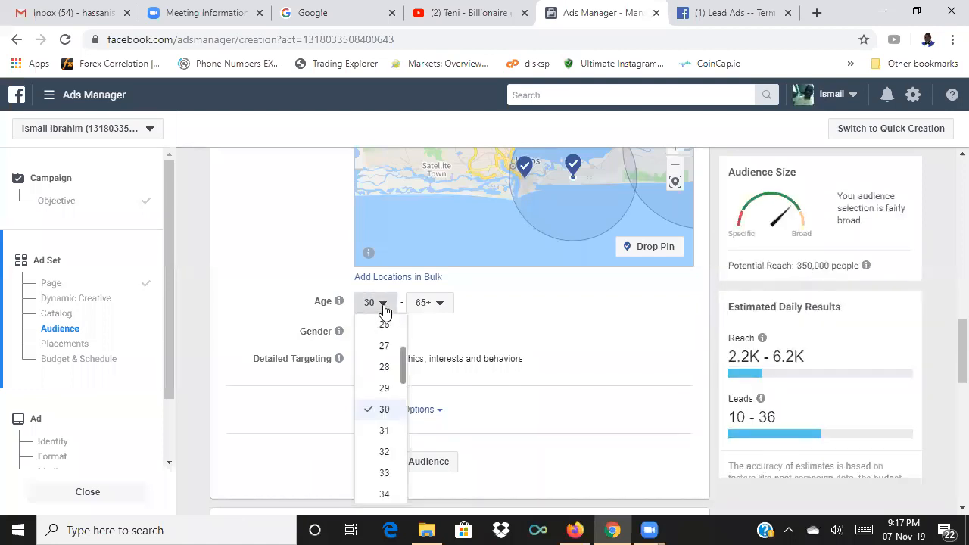
pyautogui.press('Down')
pyautogui.press('Down')
pyautogui.press('Down')
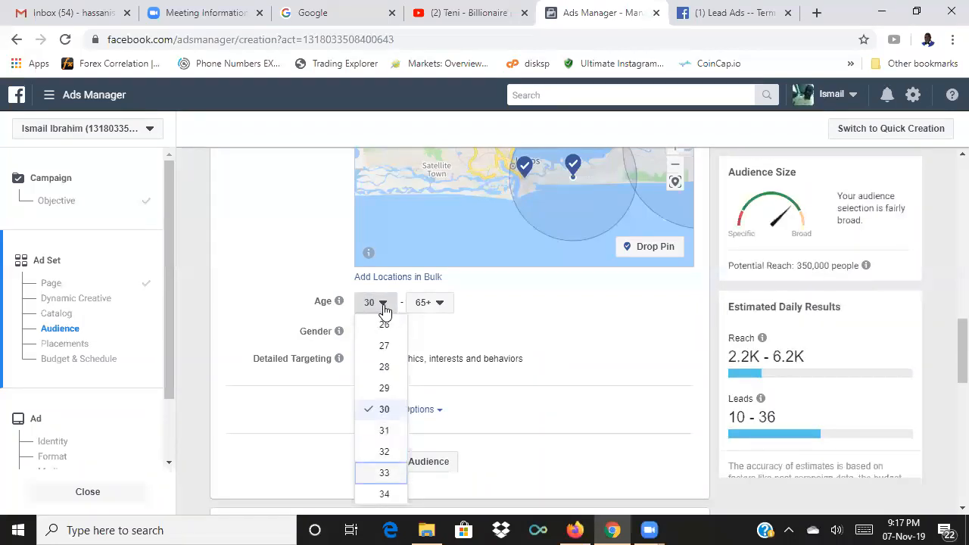
pyautogui.click(399, 367)
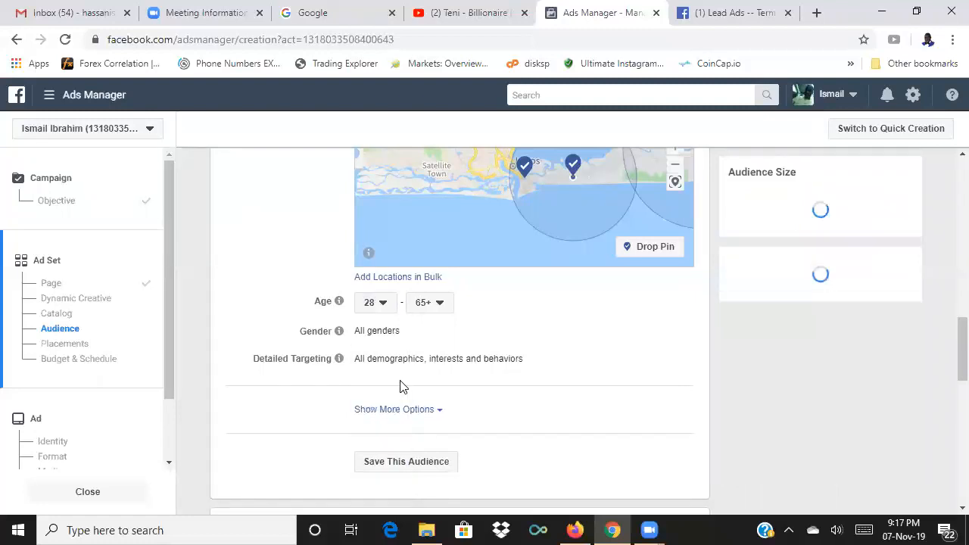
# - Return the audience's minimum age to 30
pyautogui.click(384, 303)
pyautogui.press('Down')
pyautogui.press('Down')
pyautogui.press('Down')
pyautogui.press('Down')
pyautogui.press('Down')
pyautogui.press('Down')
pyautogui.press('Down')
pyautogui.press('Down')
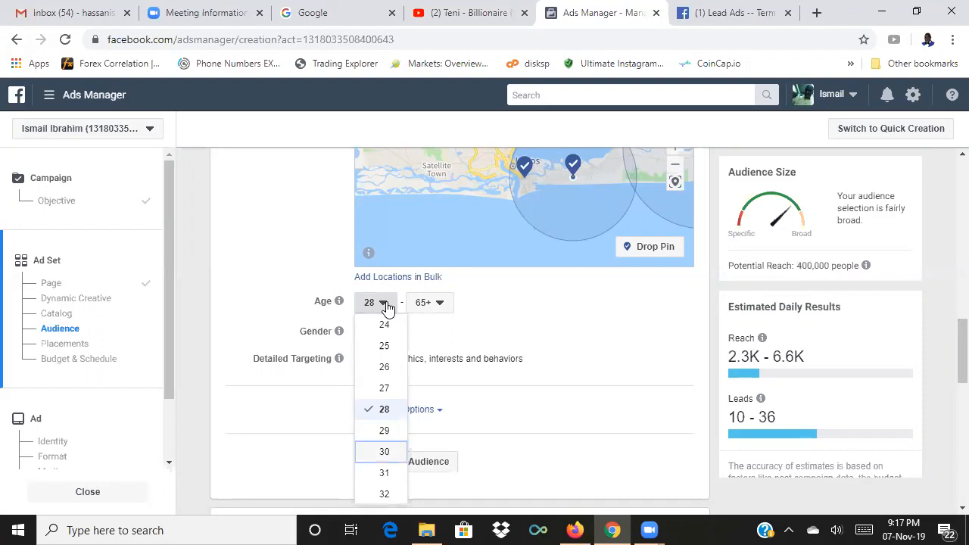
pyautogui.press('Up')
pyautogui.press('Up')
pyautogui.press('Up')
pyautogui.press('Up')
pyautogui.press('Up')
pyautogui.press('Up')
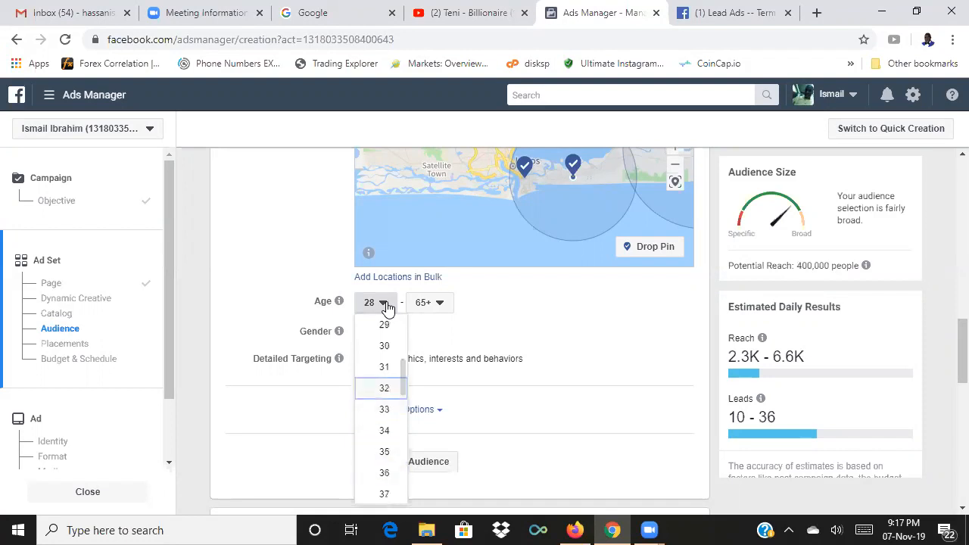
pyautogui.click(389, 347)
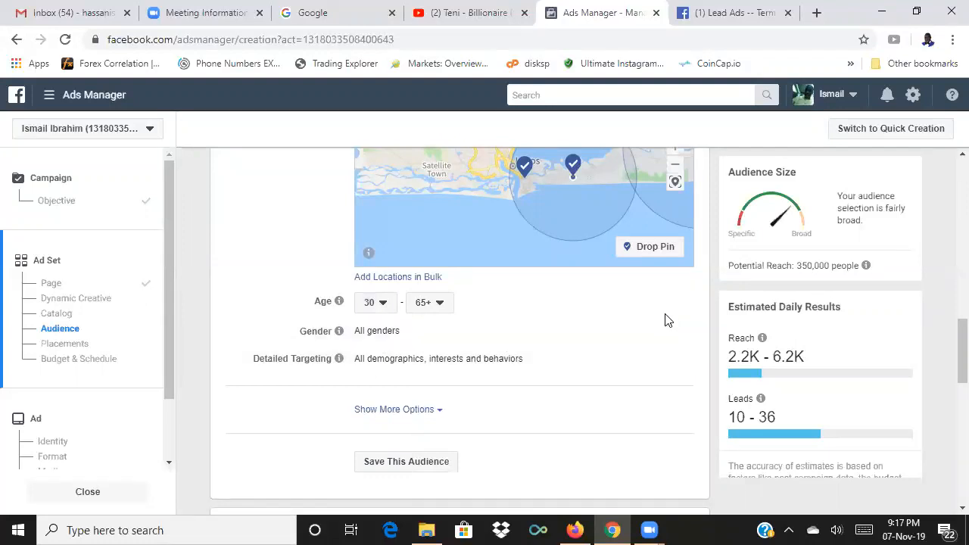
# - Open the gender setting for editing and add the Luxury Travel interest to the detailed targeting
pyautogui.click(676, 333)
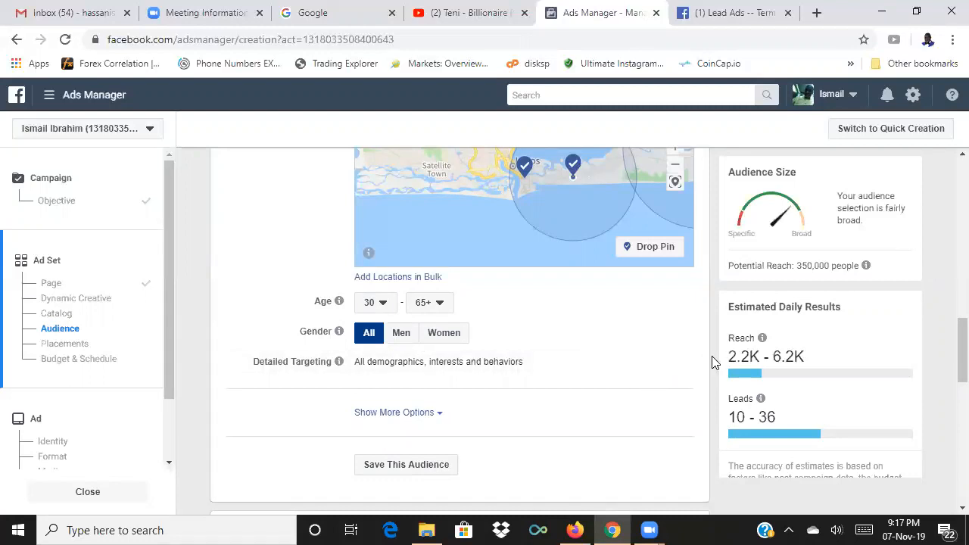
pyautogui.scroll(-1, 712, 362)
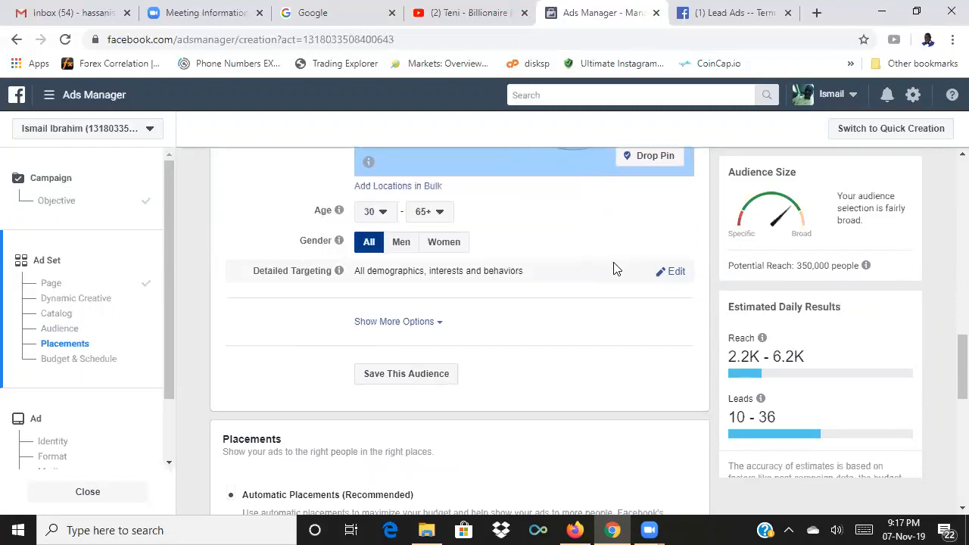
pyautogui.click(675, 271)
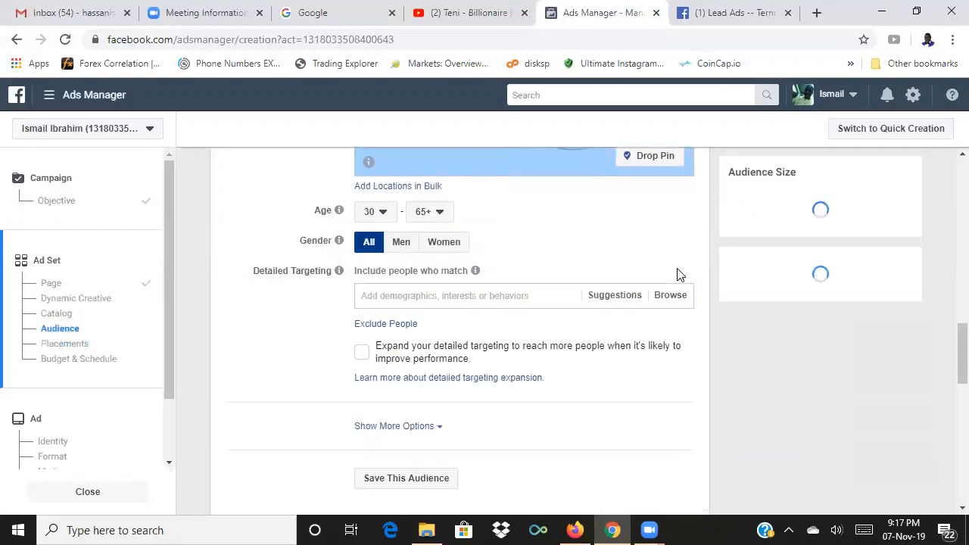
pyautogui.click(527, 296)
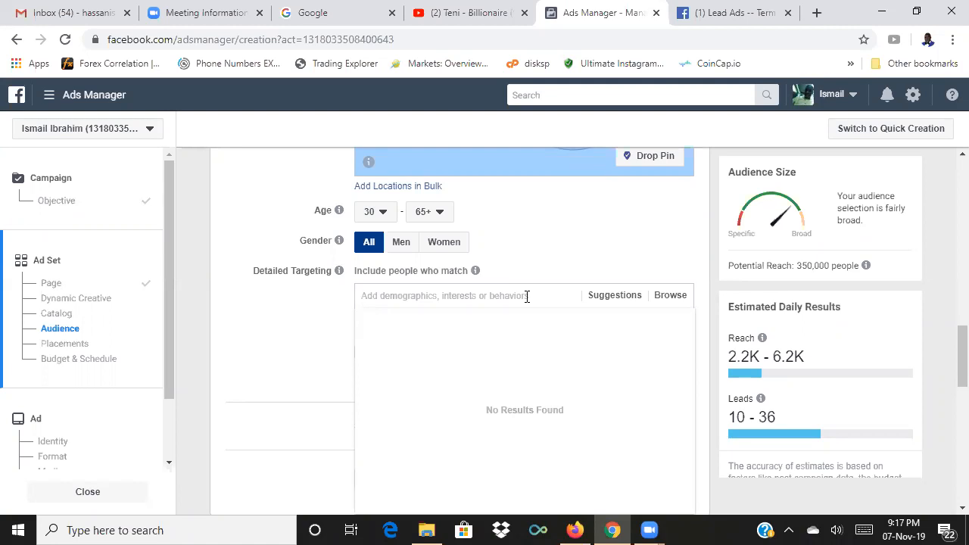
pyautogui.write('luxury travel')
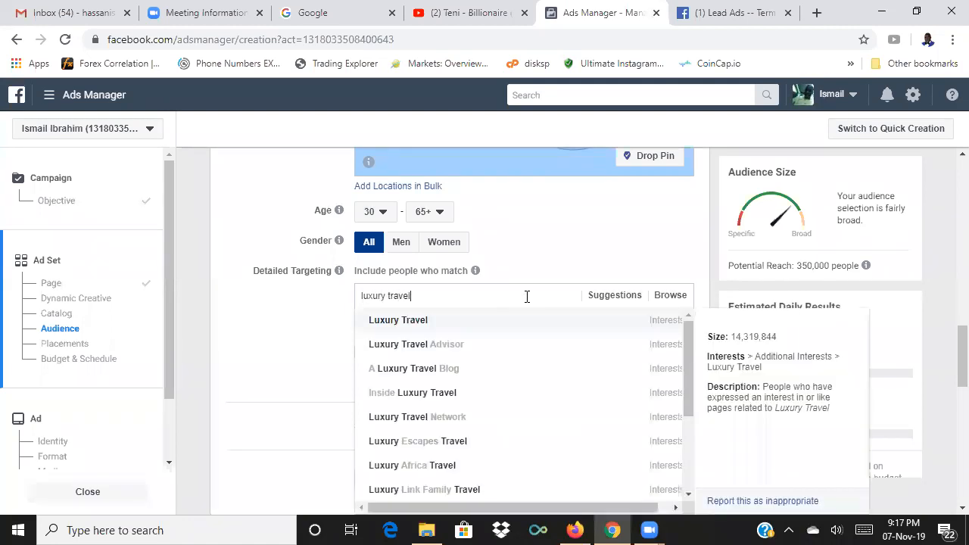
pyautogui.click(482, 320)
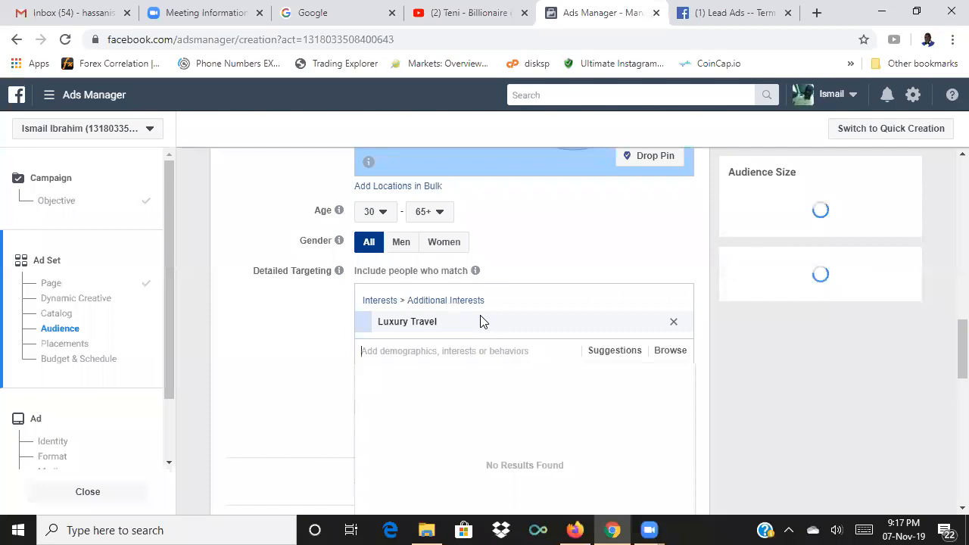
# - Add the interests Emirates (airline) and Oil and gas field to the detailed targeting
pyautogui.write('emirates')
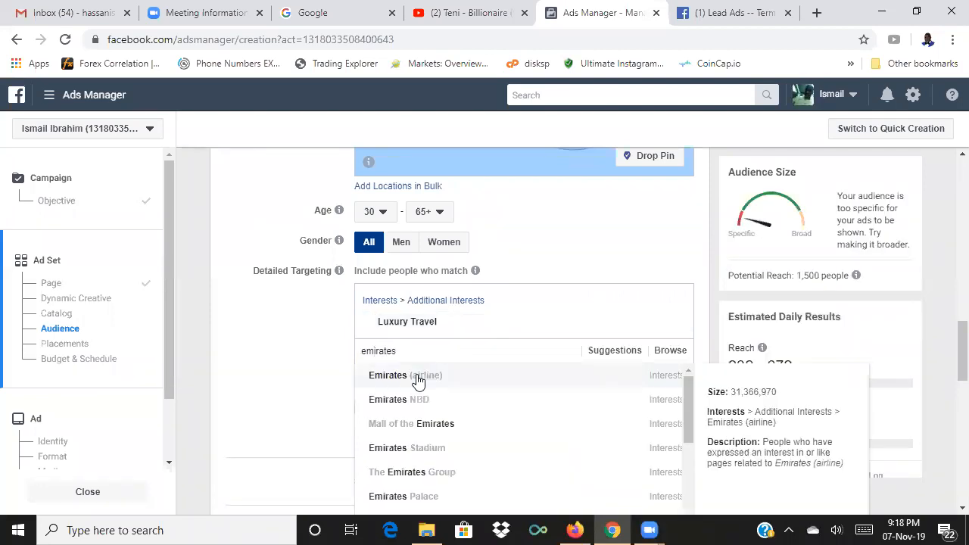
pyautogui.click(419, 376)
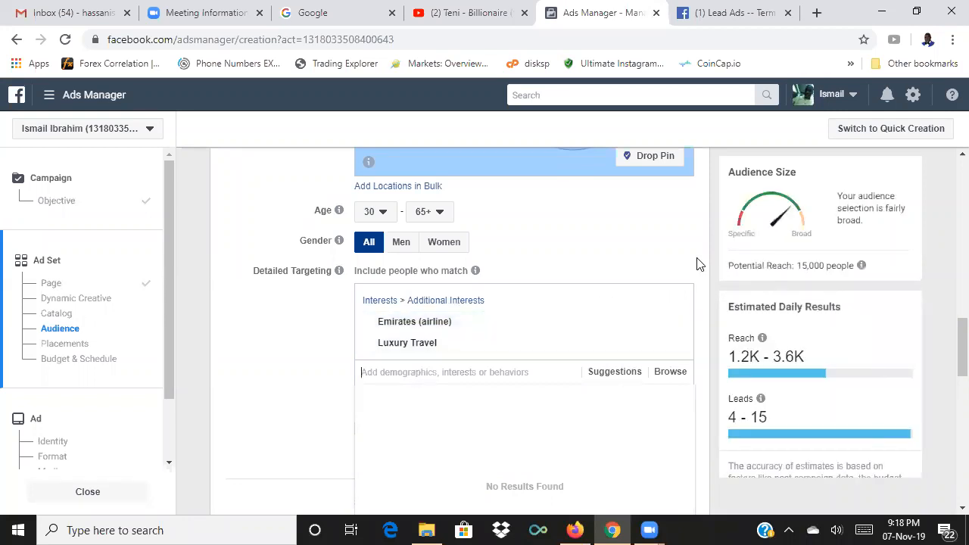
pyautogui.scroll(-1, 698, 265)
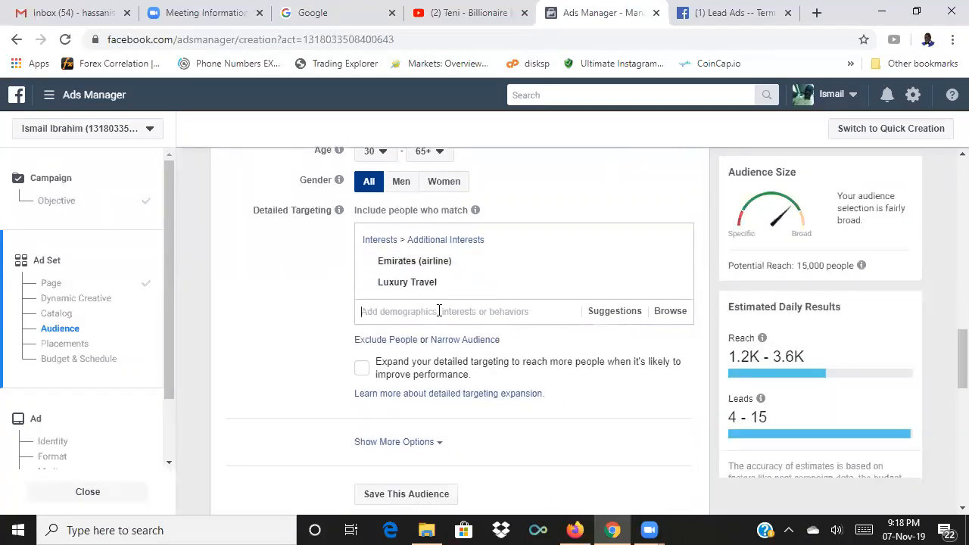
pyautogui.write('oil and ')
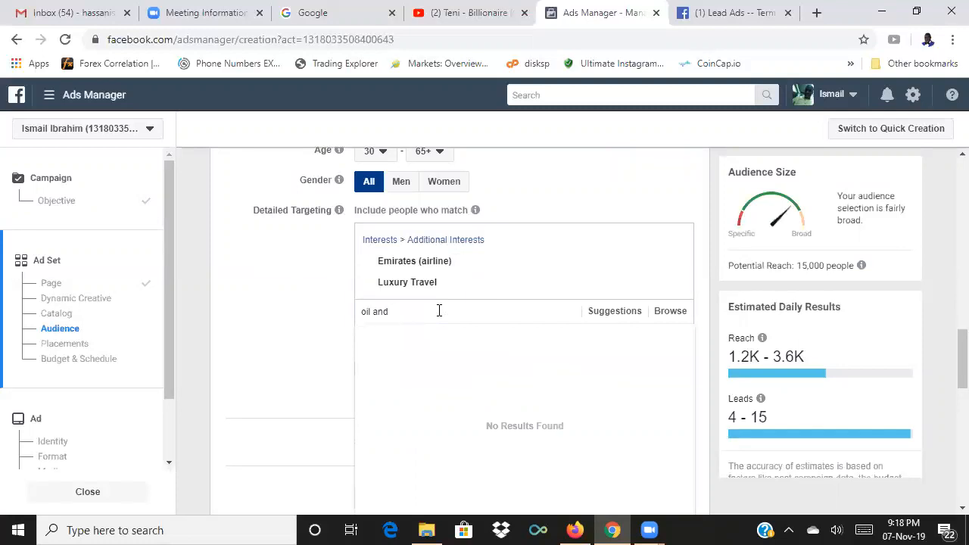
pyautogui.write('gas')
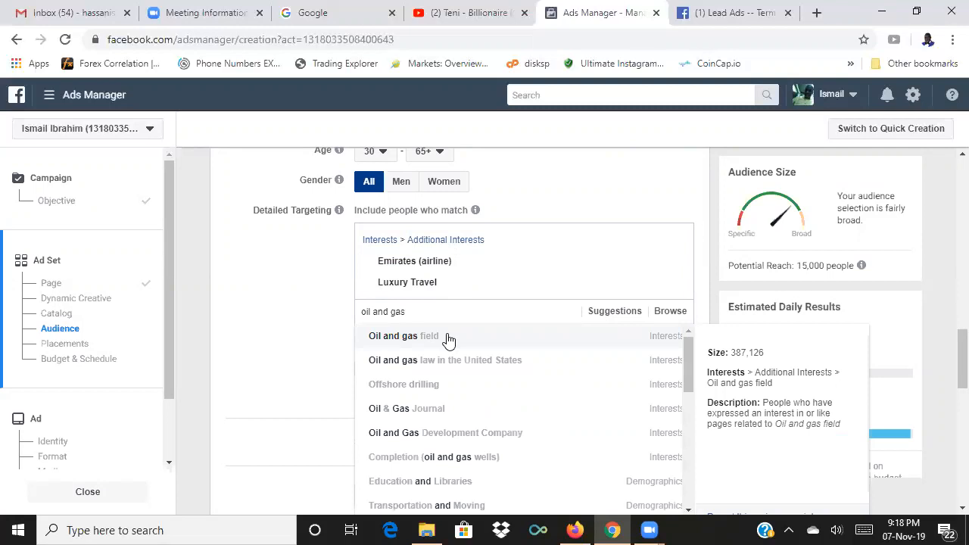
pyautogui.click(448, 337)
# - Include people interested in Chevron Corporation in the detailed targeting
pyautogui.write('che')
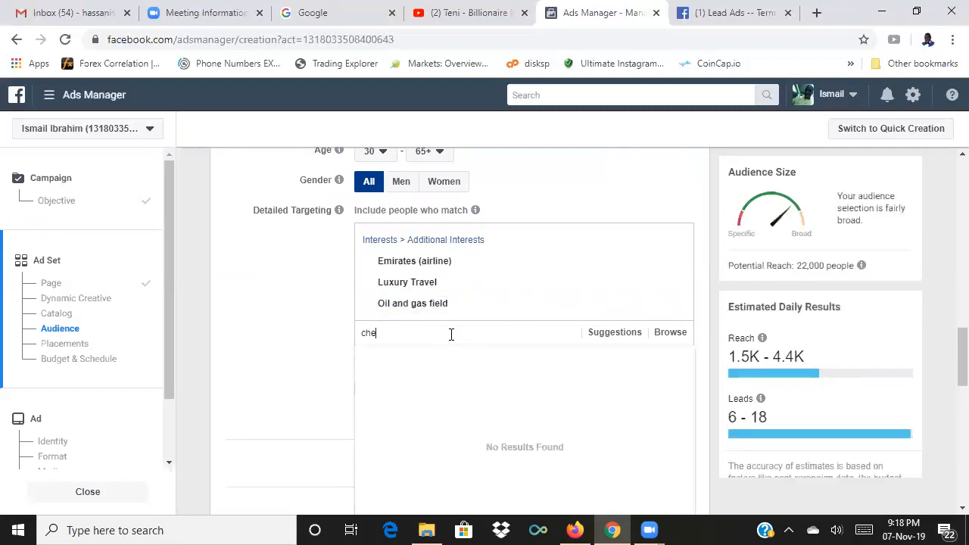
pyautogui.write('vron')
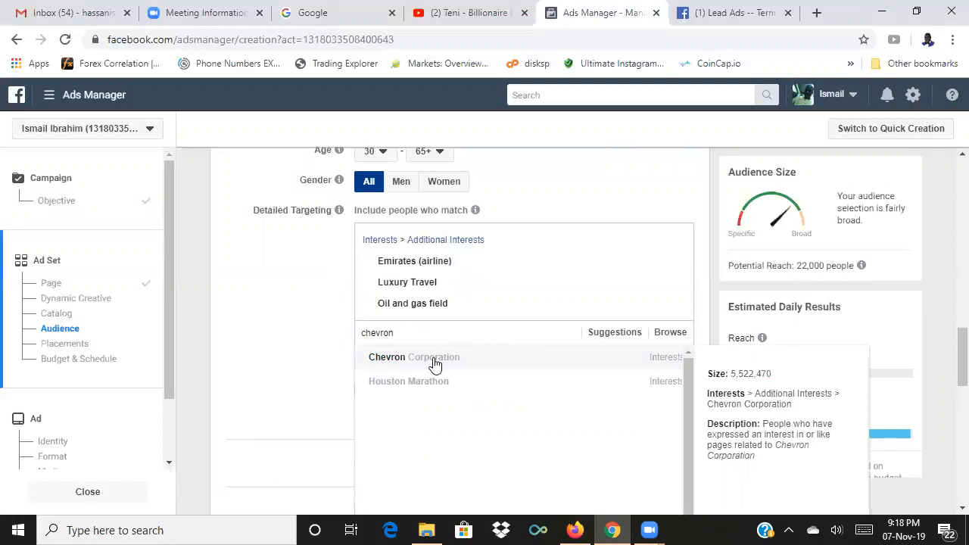
pyautogui.click(434, 359)
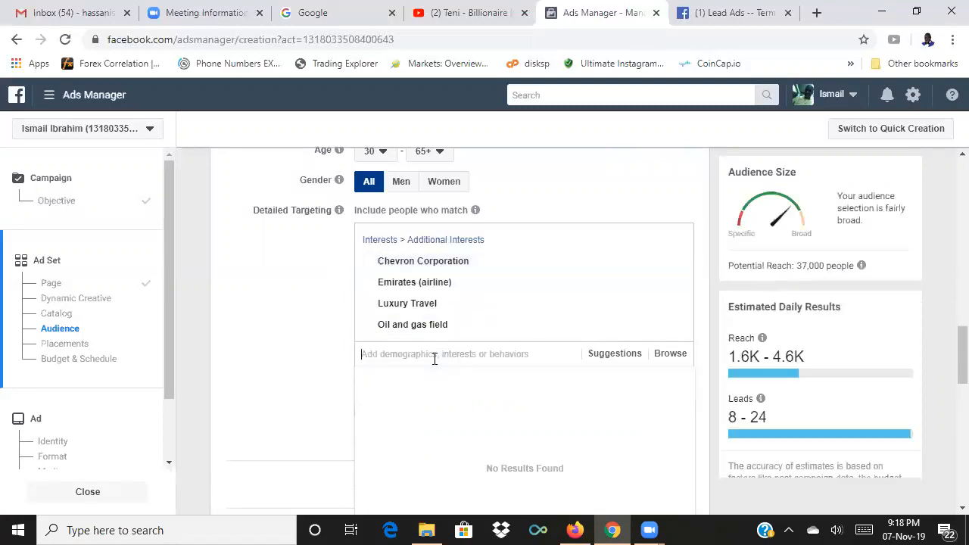
pyautogui.click(700, 251)
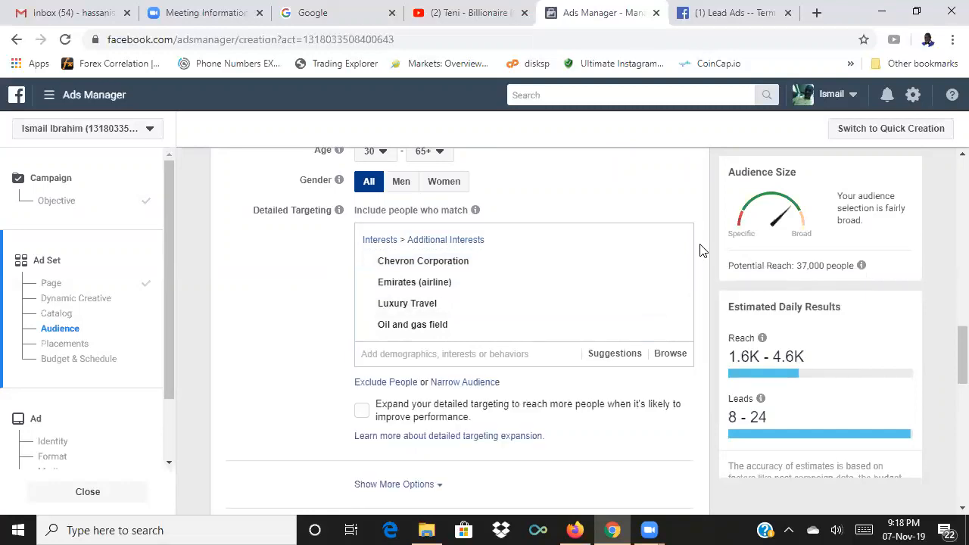
# - Add the job title Marine Engineer to the detailed targeting
pyautogui.click(381, 353)
pyautogui.write('ma')
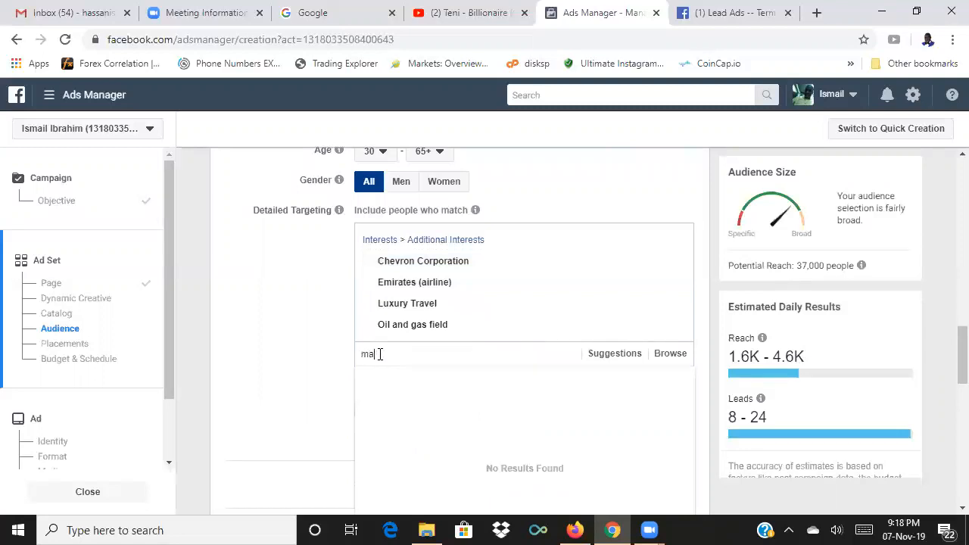
pyautogui.write('rine engienrs')
pyautogui.press('BackSpace')
pyautogui.press('BackSpace')
pyautogui.press('BackSpace')
pyautogui.write('ngin')
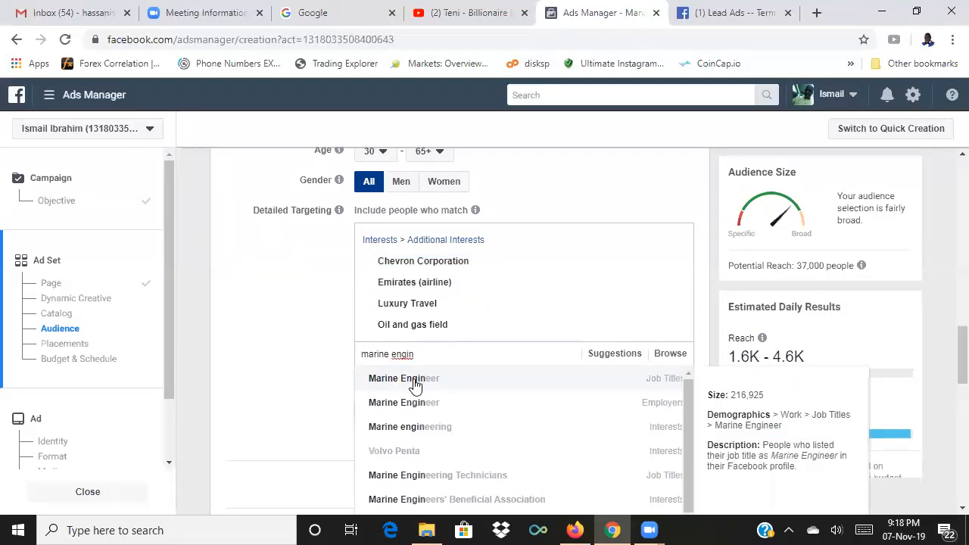
pyautogui.click(403, 378)
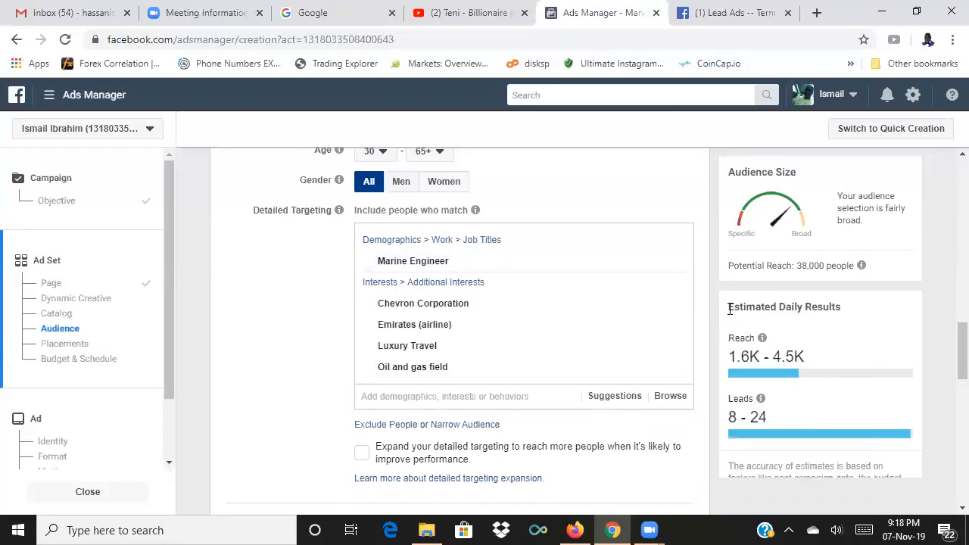
# - Add the Luxury real estate interest to the detailed targeting
pyautogui.scroll(-2, 709, 296)
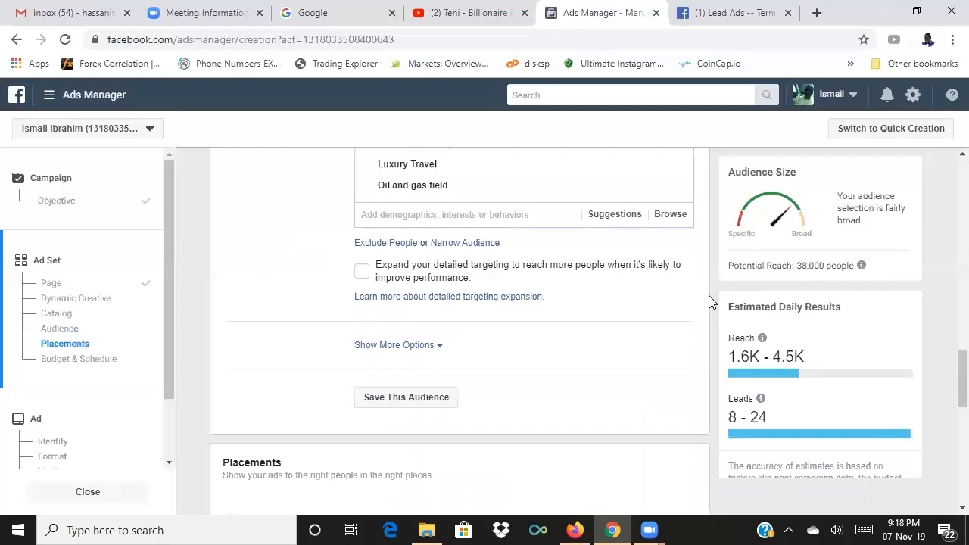
pyautogui.click(413, 214)
pyautogui.write('real estate')
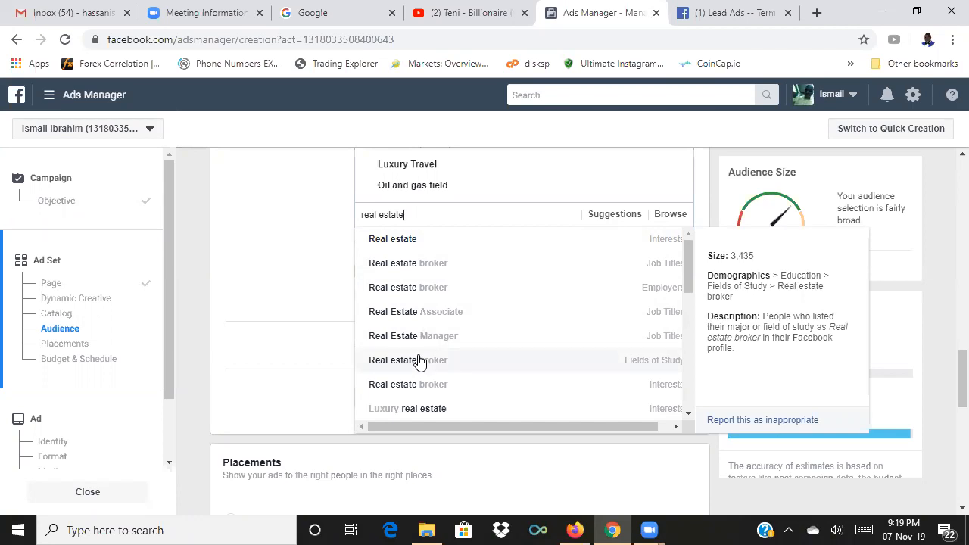
pyautogui.click(425, 410)
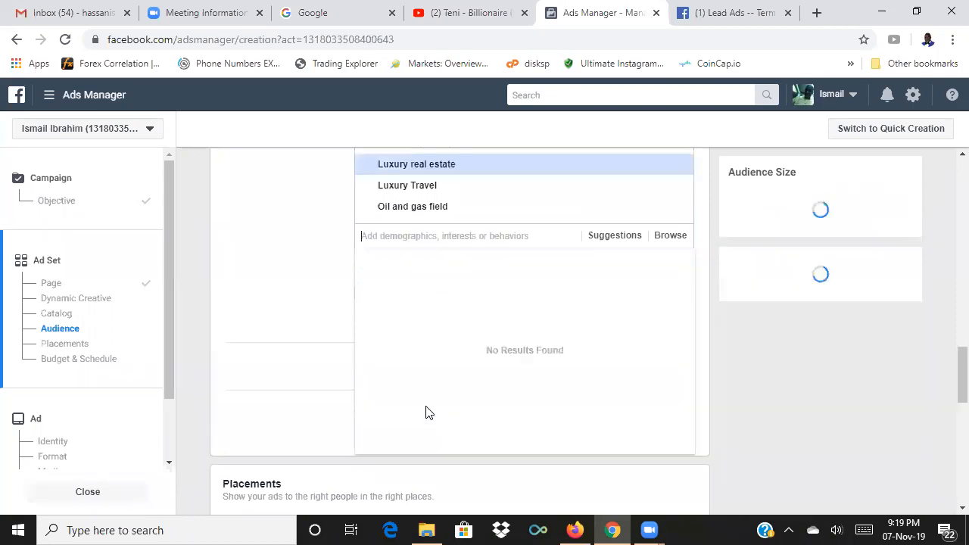
pyautogui.click(701, 241)
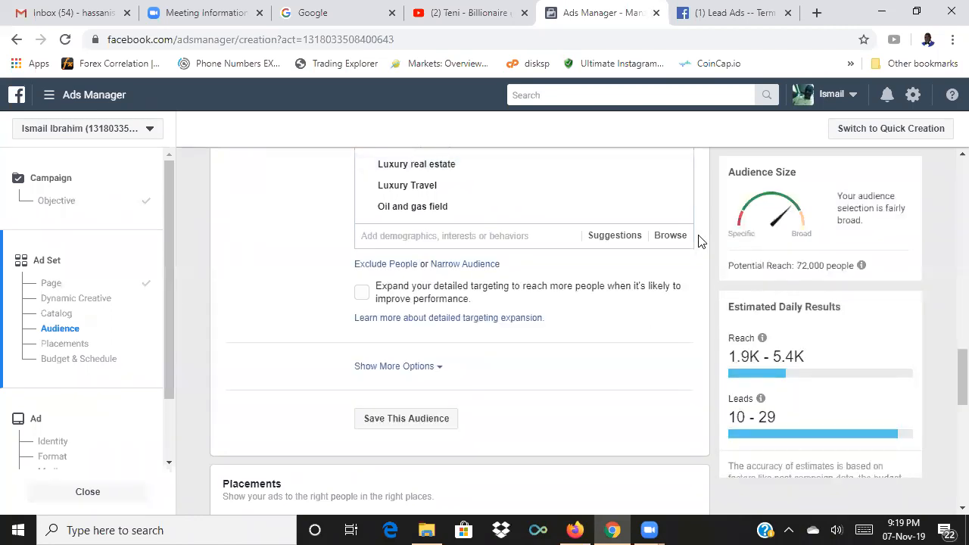
# - Save the current audience under the name islanders
pyautogui.scroll(-3, 701, 241)
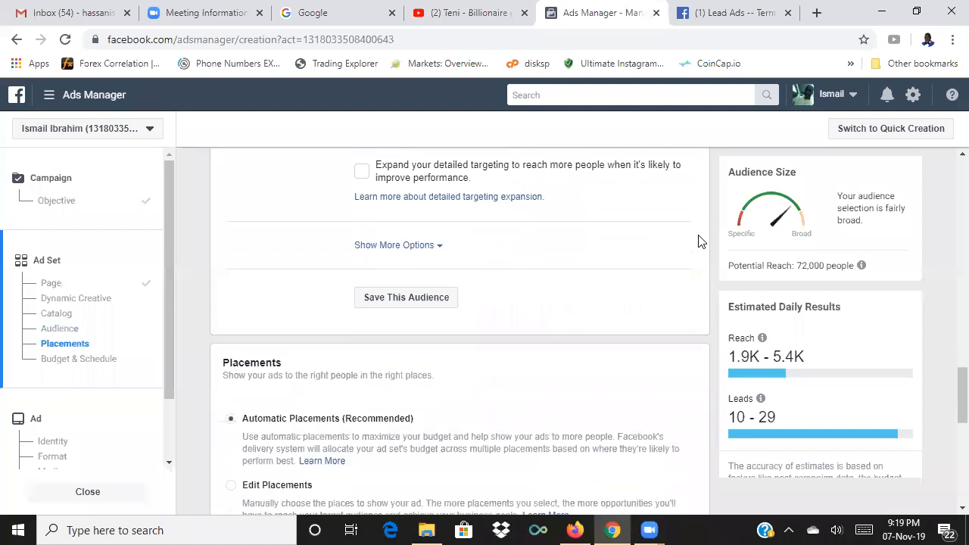
pyautogui.scroll(1, 700, 241)
pyautogui.click(428, 302)
pyautogui.tripleClick(424, 212)
pyautogui.write('island')
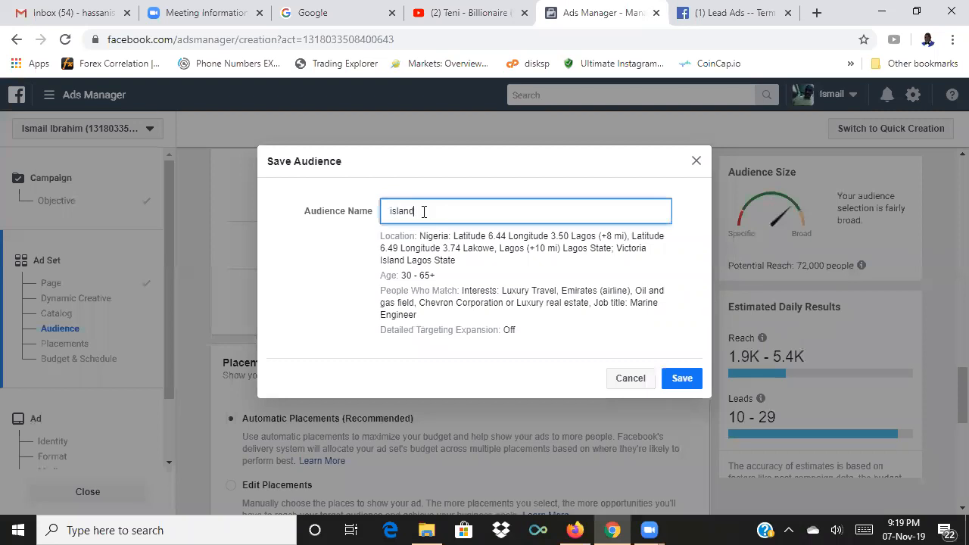
pyautogui.write('ers')
pyautogui.click(682, 380)
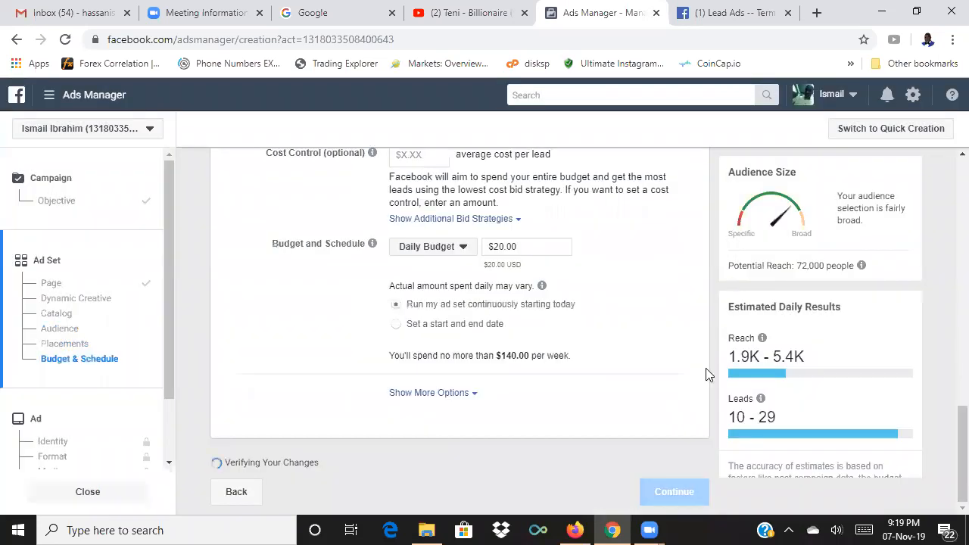
# - Show the additional budget and schedule options and switch the ad set from automatic placements to Edit Placements
pyautogui.scroll(-3, 721, 351)
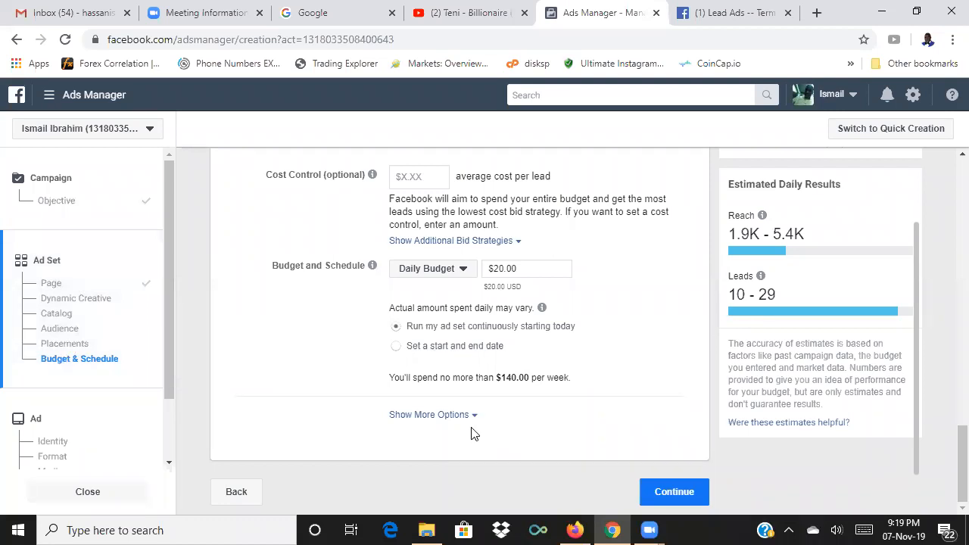
pyautogui.click(449, 418)
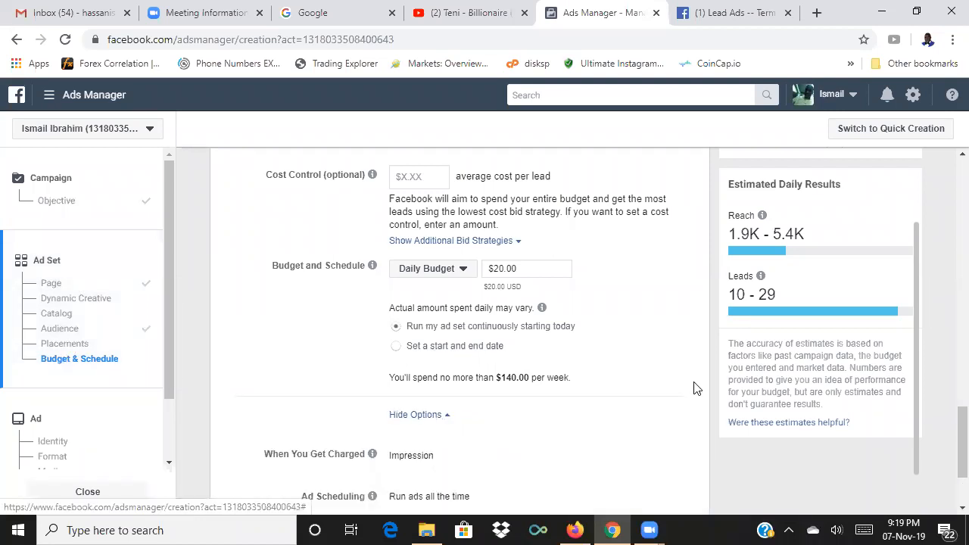
pyautogui.scroll(6, 708, 370)
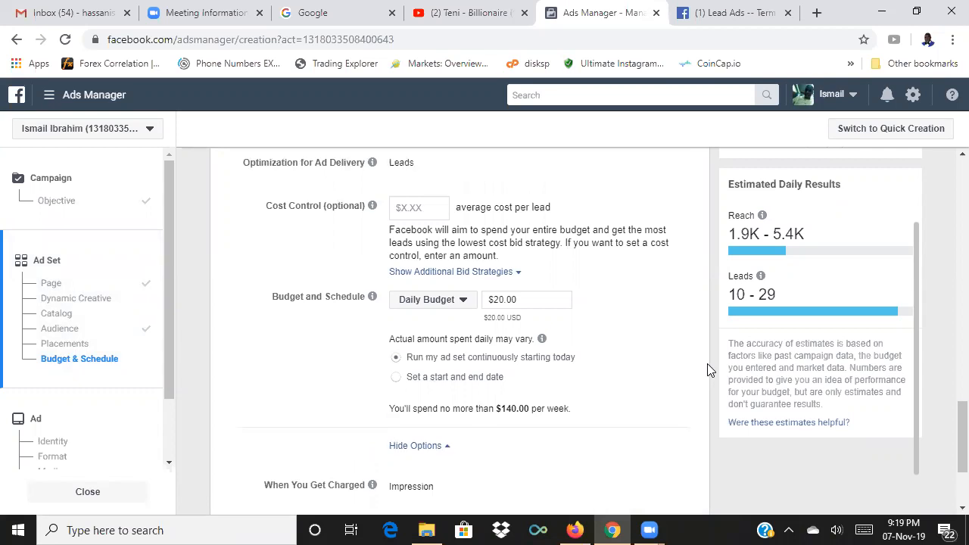
pyautogui.scroll(-1, 708, 369)
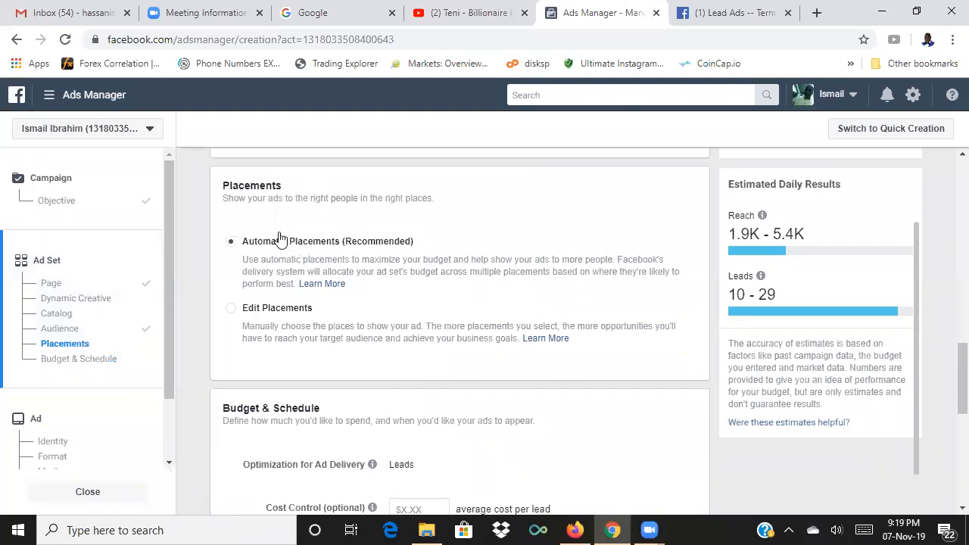
pyautogui.click(232, 309)
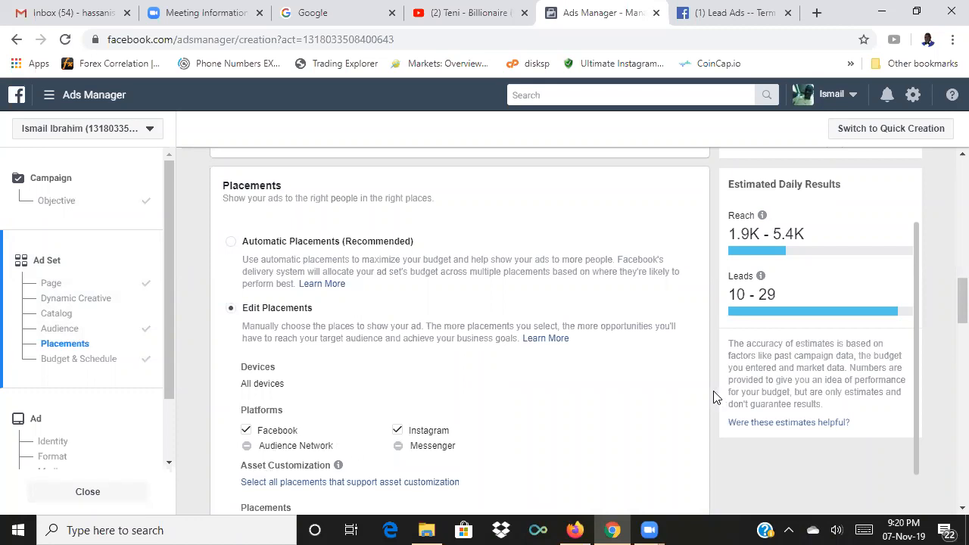
# - Review the platforms and the individual placements selected for the ad set
pyautogui.scroll(-1, 714, 397)
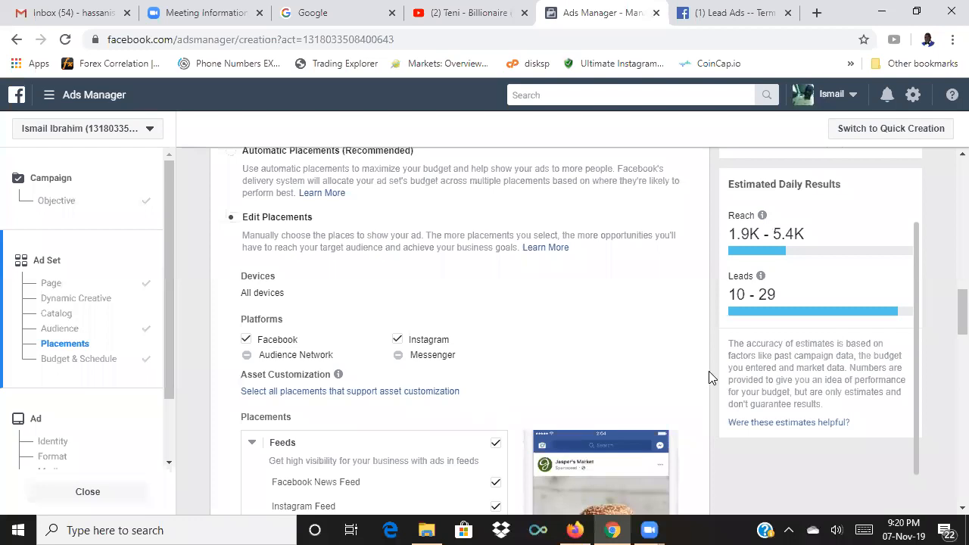
pyautogui.scroll(-4, 709, 372)
pyautogui.scroll(-2, 709, 371)
pyautogui.scroll(1, 709, 371)
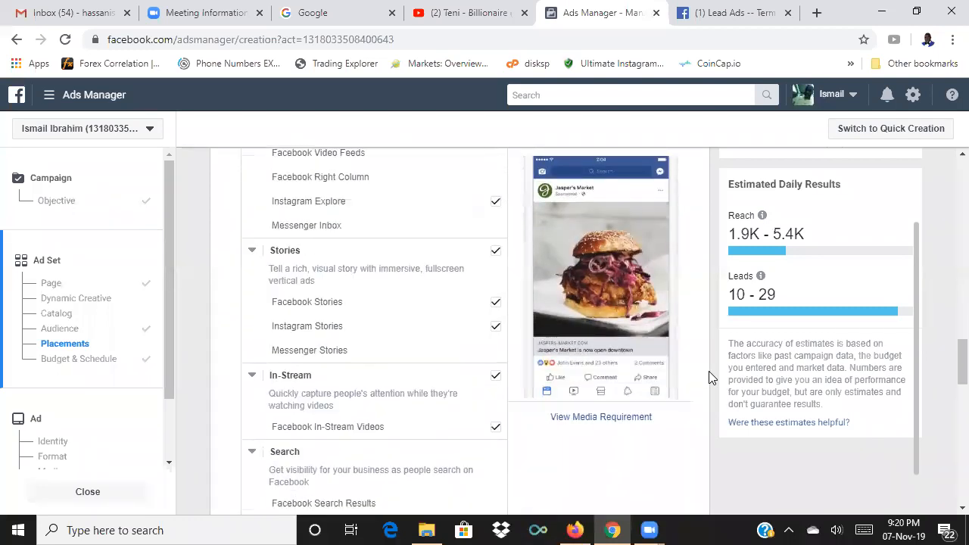
pyautogui.scroll(6, 708, 372)
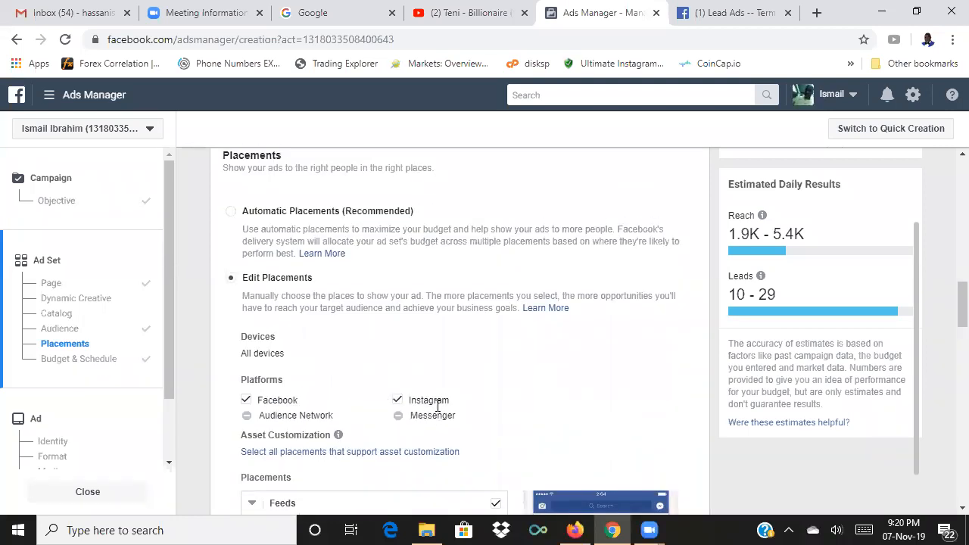
pyautogui.scroll(-2, 437, 407)
pyautogui.scroll(-3, 436, 410)
pyautogui.scroll(-7, 436, 411)
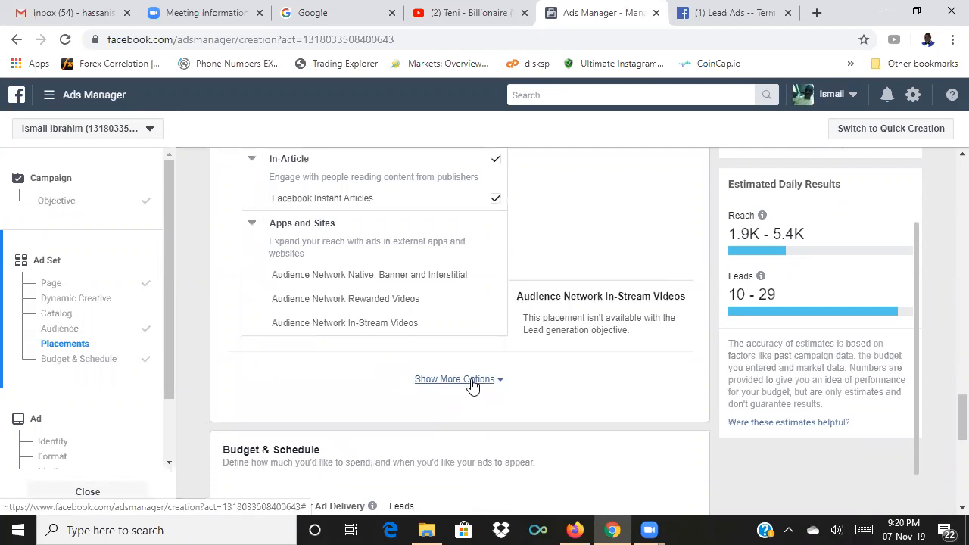
# - Expand the additional placement options and restrict the specific mobile devices to Android Devices Only
pyautogui.click(473, 385)
pyautogui.click(468, 385)
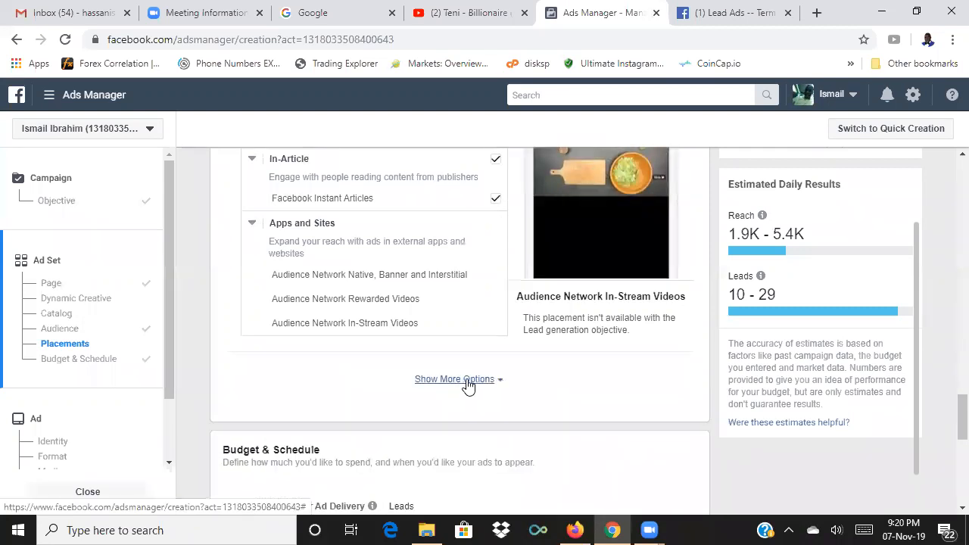
pyautogui.click(467, 383)
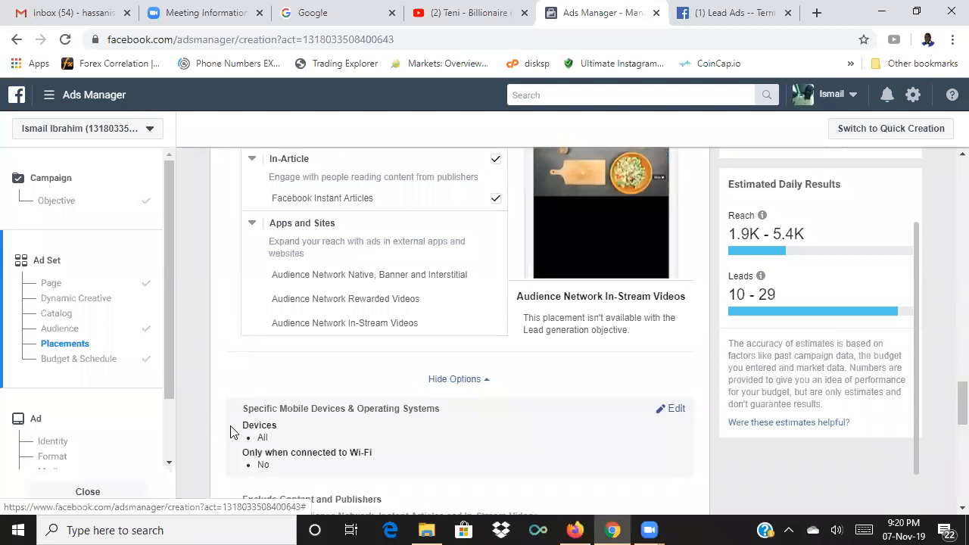
pyautogui.click(686, 413)
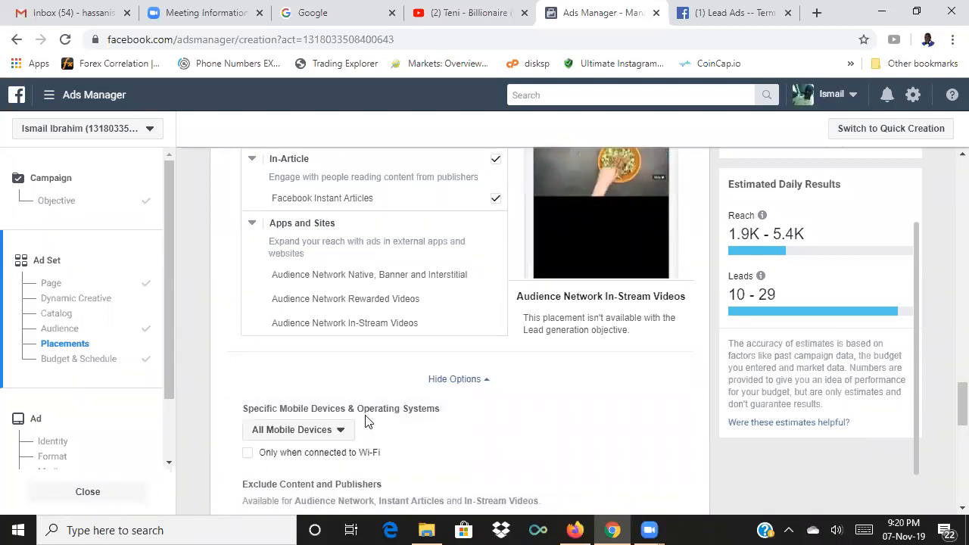
pyautogui.click(341, 434)
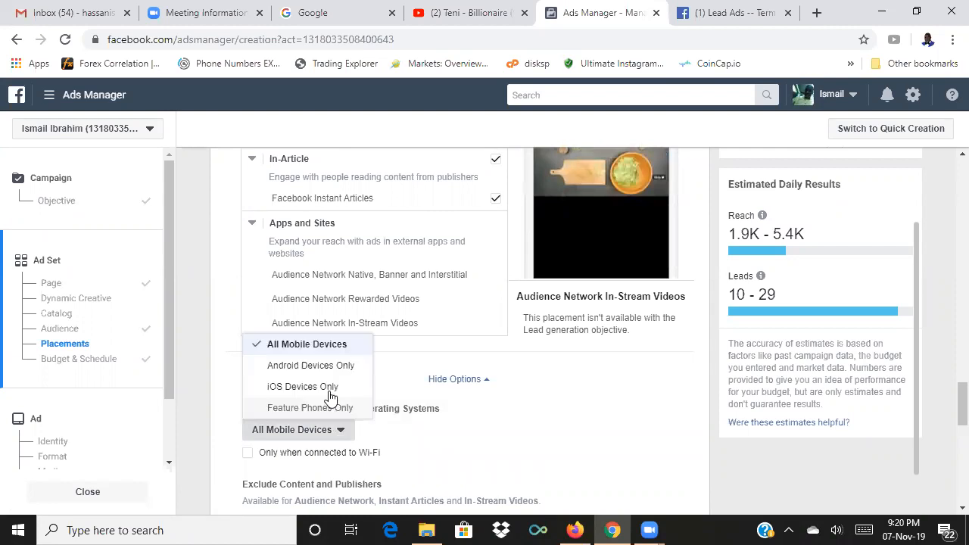
pyautogui.click(328, 373)
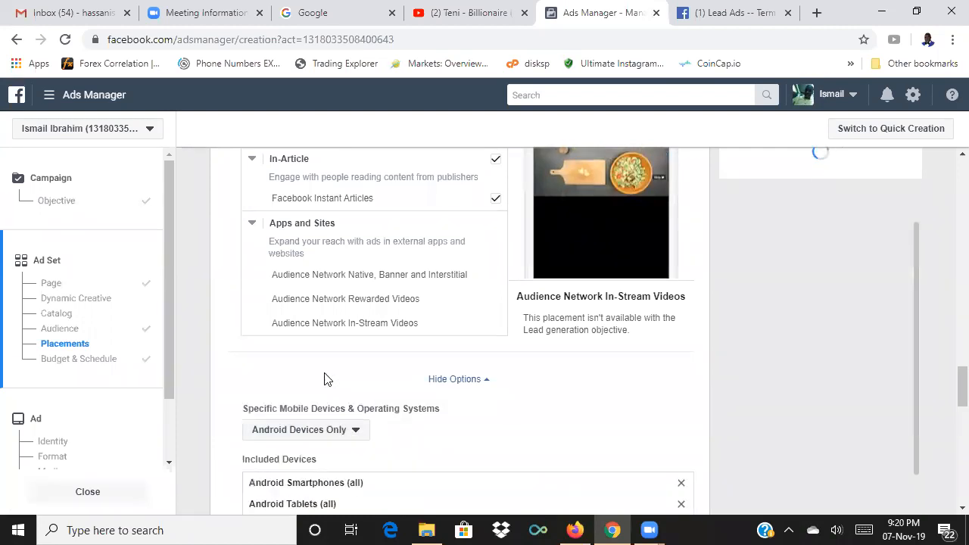
# - Try iOS Devices Only for the mobile device targeting and switch back to Android Devices Only
pyautogui.click(346, 432)
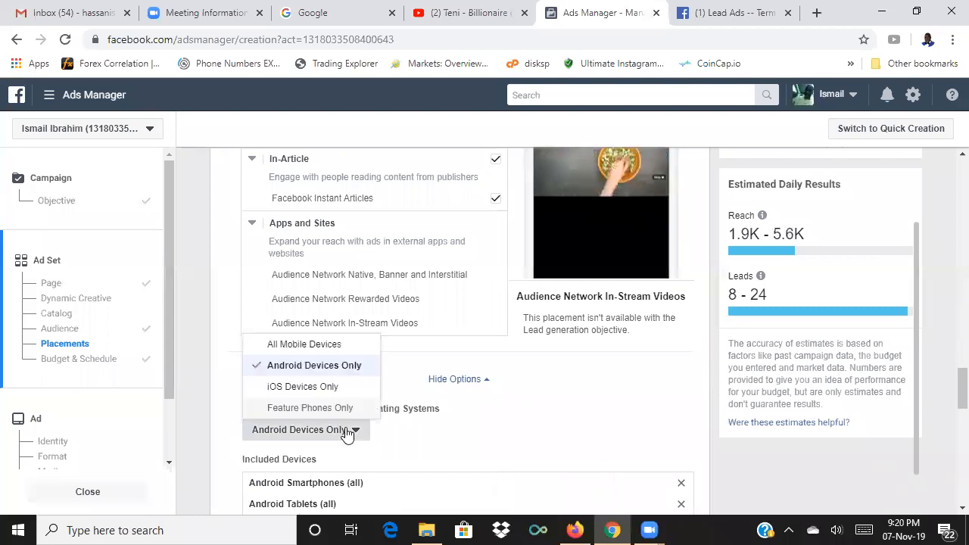
pyautogui.click(318, 390)
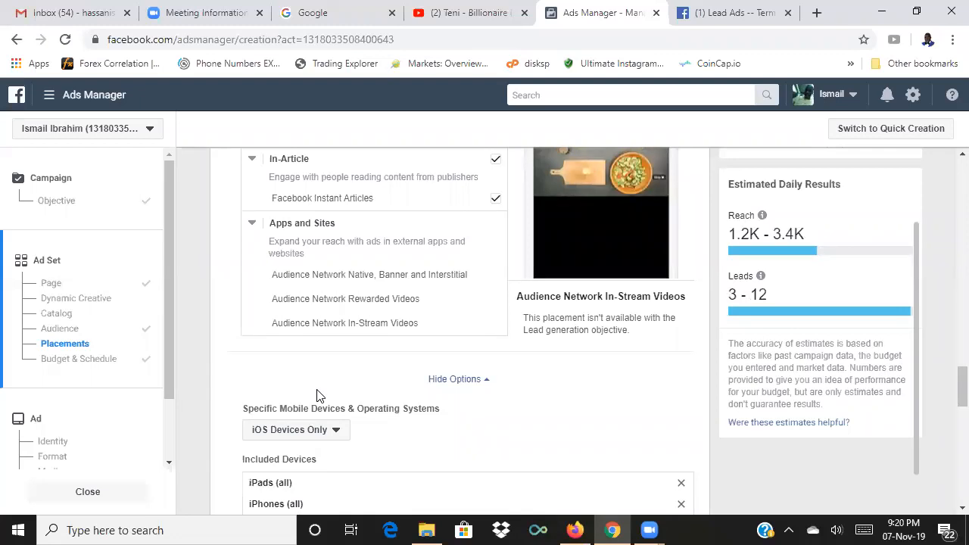
pyautogui.click(334, 432)
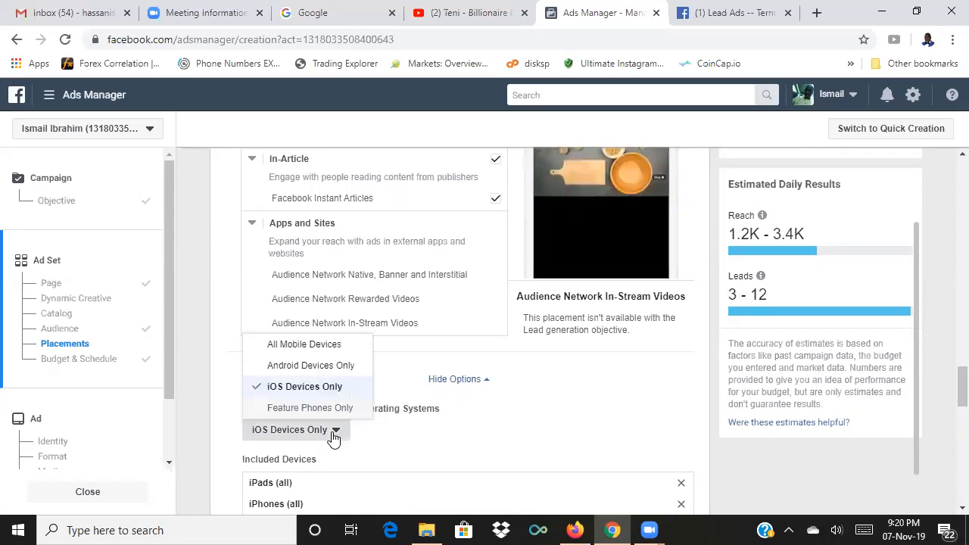
pyautogui.click(305, 365)
# - Set the minimum Android OS version to 7.0 Nougat
pyautogui.scroll(-3, 230, 383)
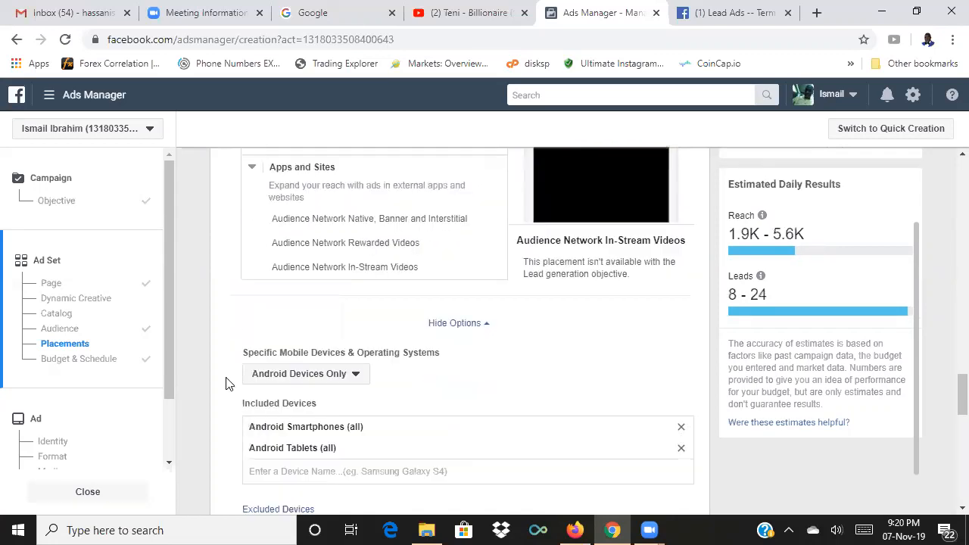
pyautogui.scroll(-1, 230, 384)
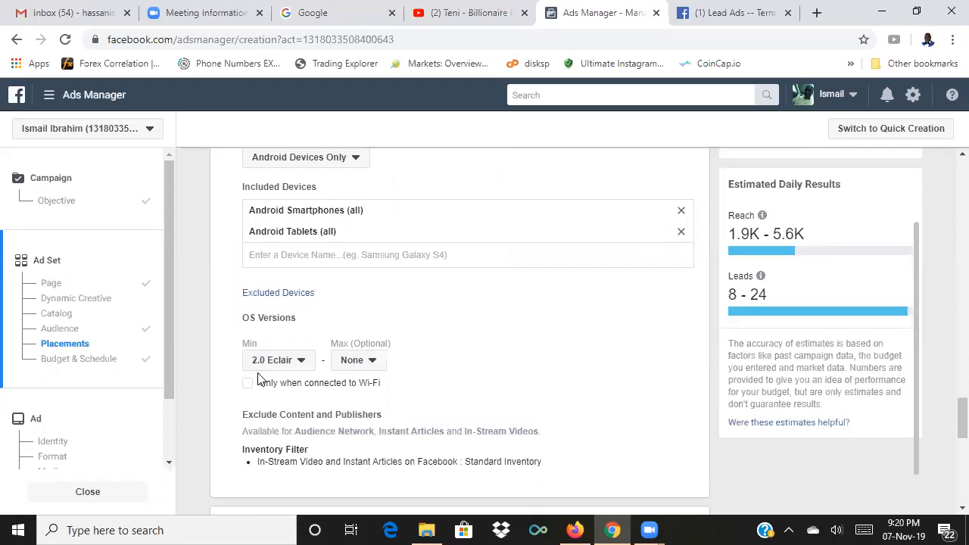
pyautogui.click(282, 369)
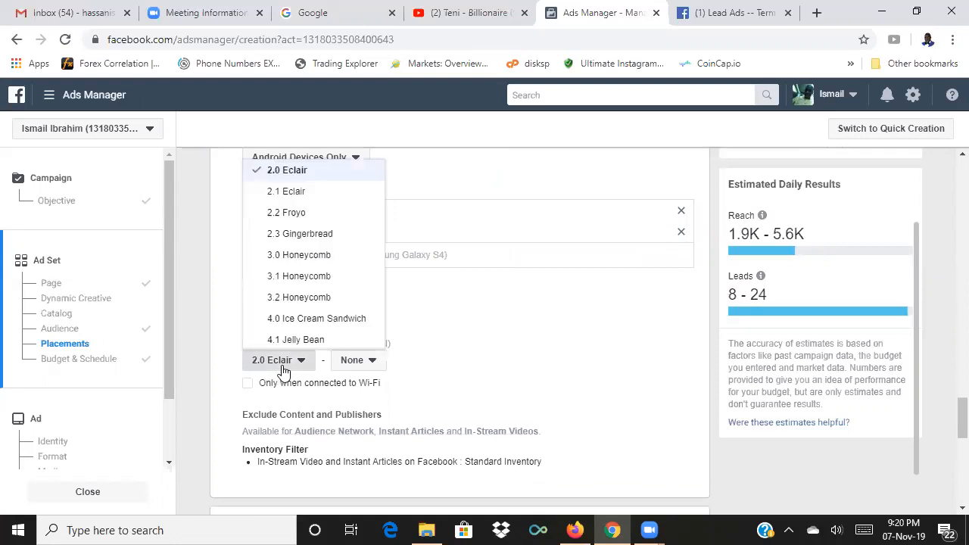
pyautogui.press('Up')
pyautogui.press('Up')
pyautogui.press('Up')
pyautogui.press('Up')
pyautogui.press('Up')
pyautogui.press('Up')
pyautogui.press('Down')
pyautogui.press('Down')
pyautogui.press('Down')
pyautogui.press('Down')
pyautogui.press('Up')
pyautogui.press('Up')
pyautogui.press('Up')
pyautogui.press('Down')
pyautogui.press('Down')
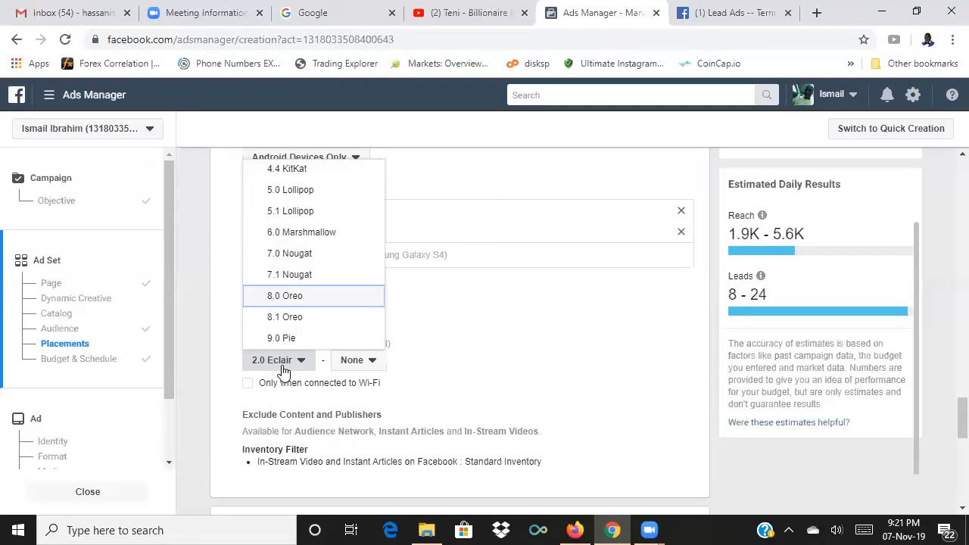
pyautogui.click(311, 256)
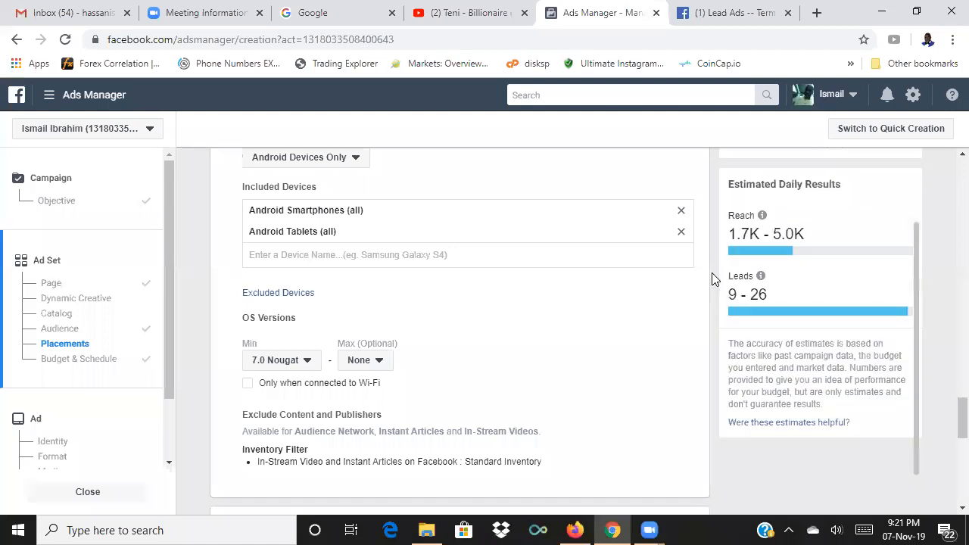
# - Set the ad set's daily budget to $5.00
pyautogui.scroll(-4, 712, 279)
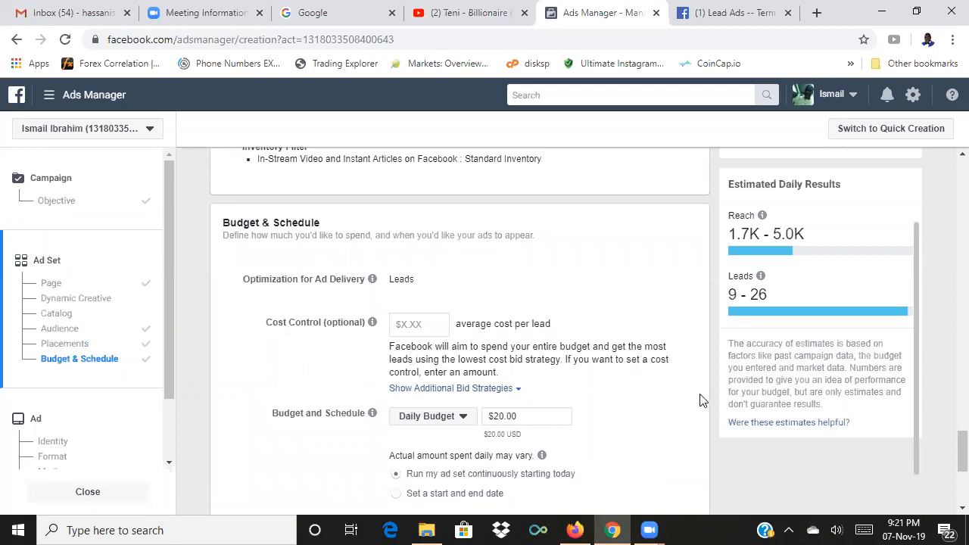
pyautogui.scroll(-1, 701, 401)
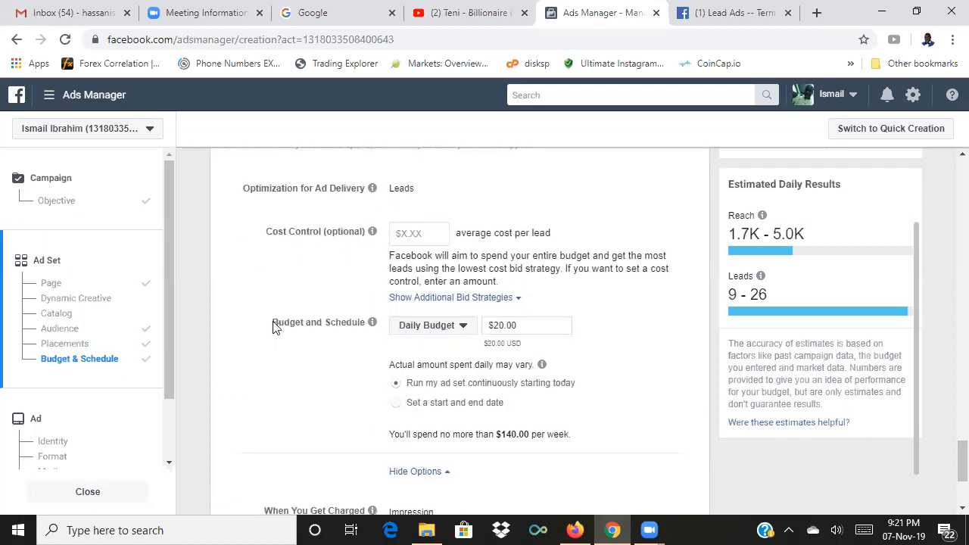
pyautogui.click(532, 329)
pyautogui.press('BackSpace')
pyautogui.press('BackSpace')
pyautogui.press('BackSpace')
pyautogui.press('BackSpace')
pyautogui.press('BackSpace')
pyautogui.press('BackSpace')
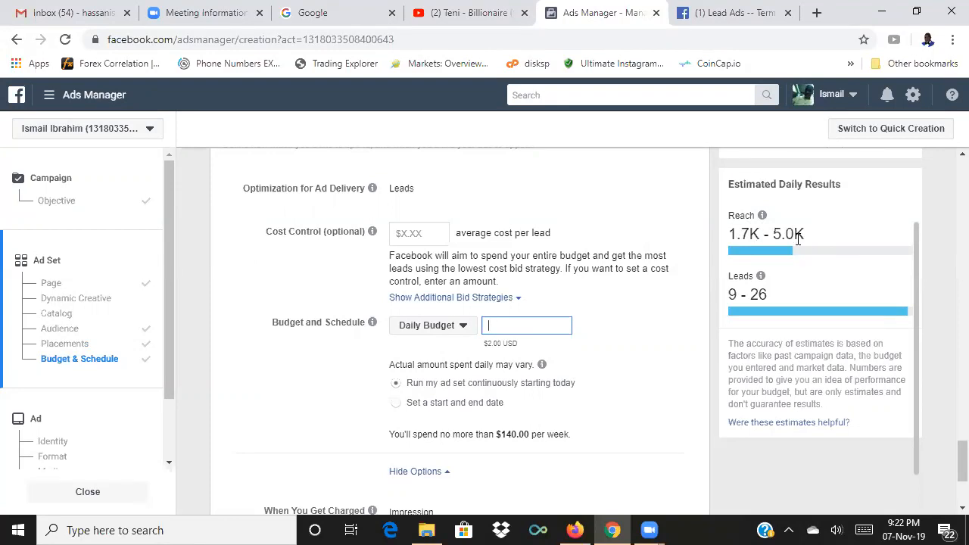
pyautogui.moveTo(762, 275)
pyautogui.click(600, 333)
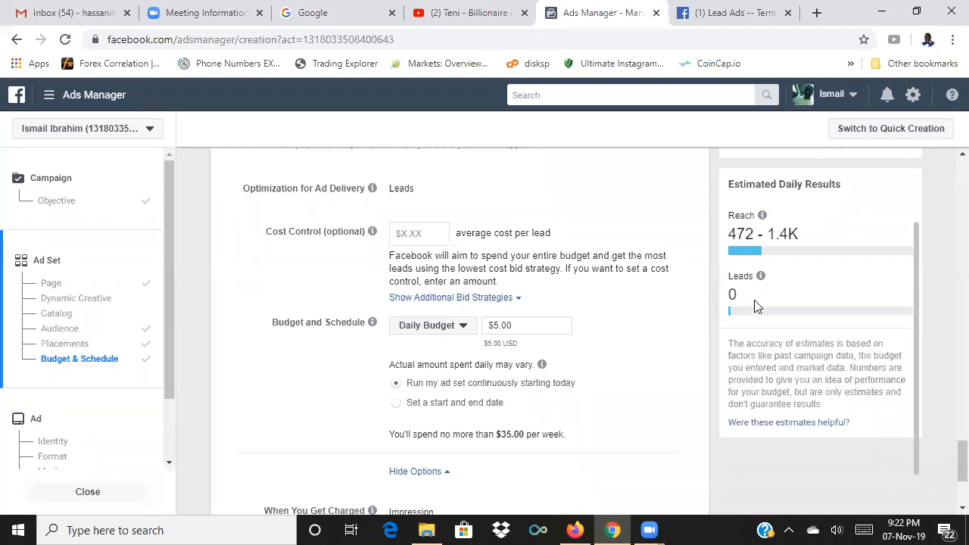
# - Set the ad set's daily budget to $10.00
pyautogui.click(533, 324)
pyautogui.press('BackSpace')
pyautogui.press('BackSpace')
pyautogui.press('BackSpace')
pyautogui.press('BackSpace')
pyautogui.press('BackSpace')
pyautogui.write('10')
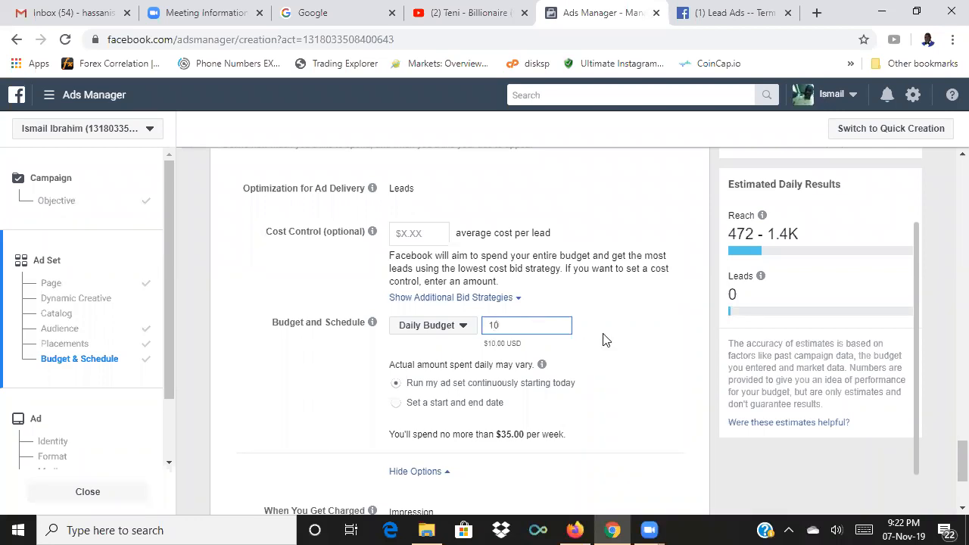
pyautogui.click(610, 339)
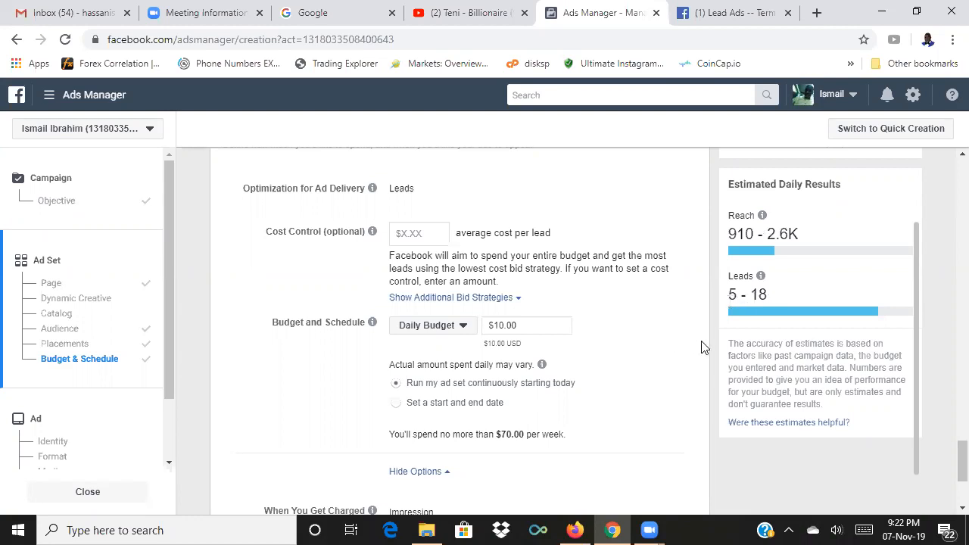
# - Accept the ad set's budget and schedule settings and continue to the ad setup
pyautogui.scroll(-2, 701, 347)
pyautogui.scroll(-1, 702, 346)
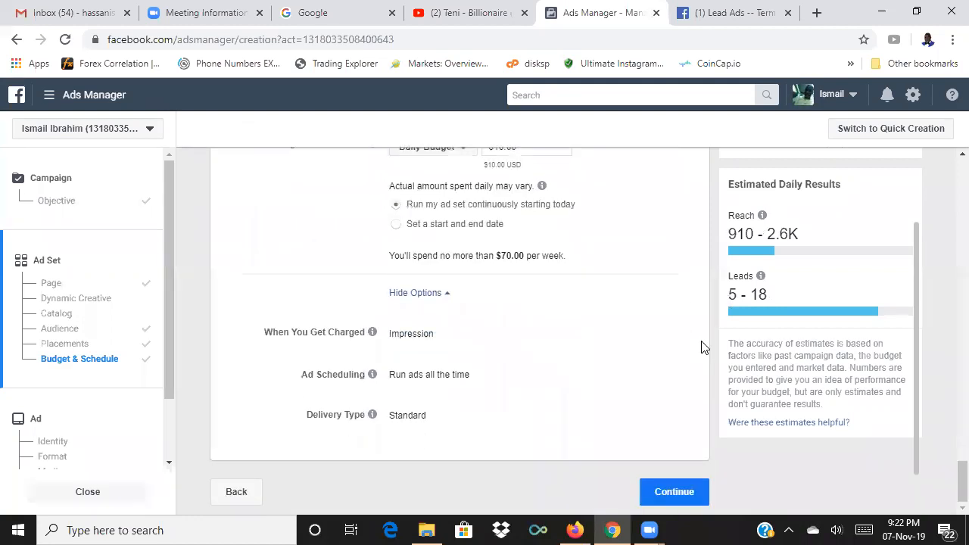
pyautogui.click(699, 491)
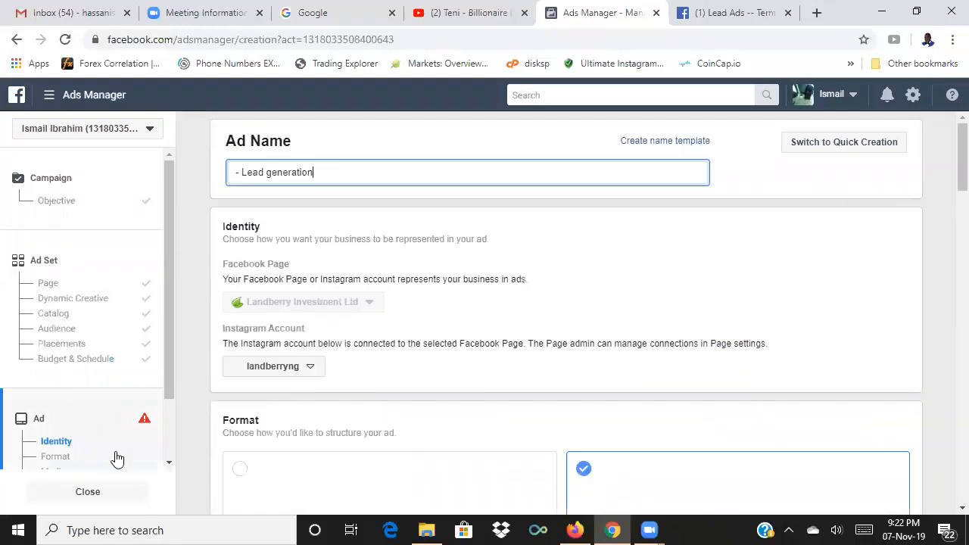
# - Keep the Single Image or Video format and clear the preselected image from the ad's media
pyautogui.scroll(-2, 168, 466)
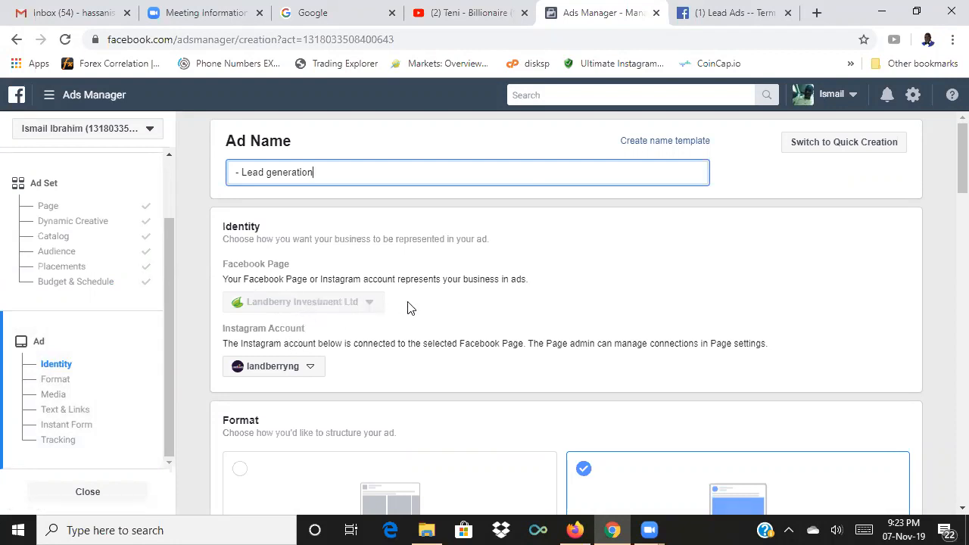
pyautogui.scroll(-3, 409, 307)
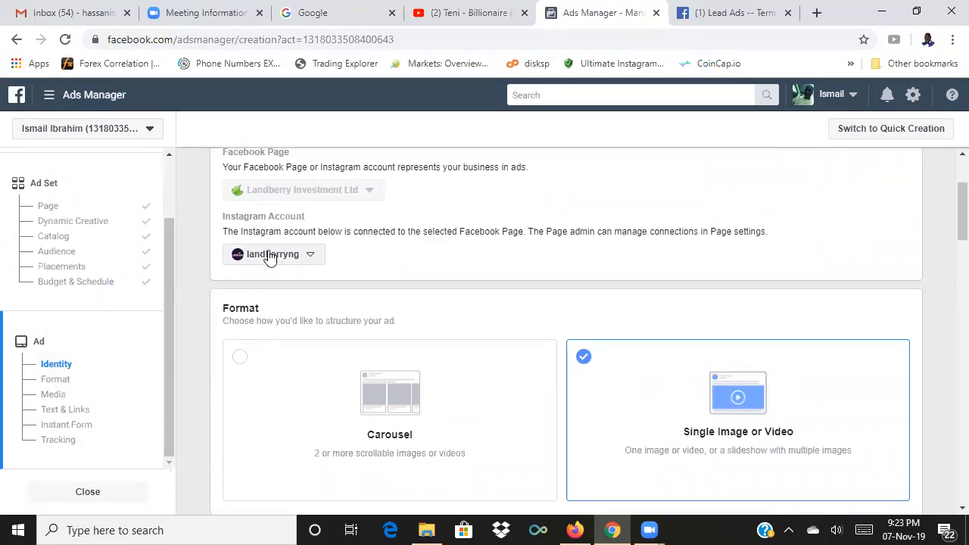
pyautogui.scroll(-4, 428, 282)
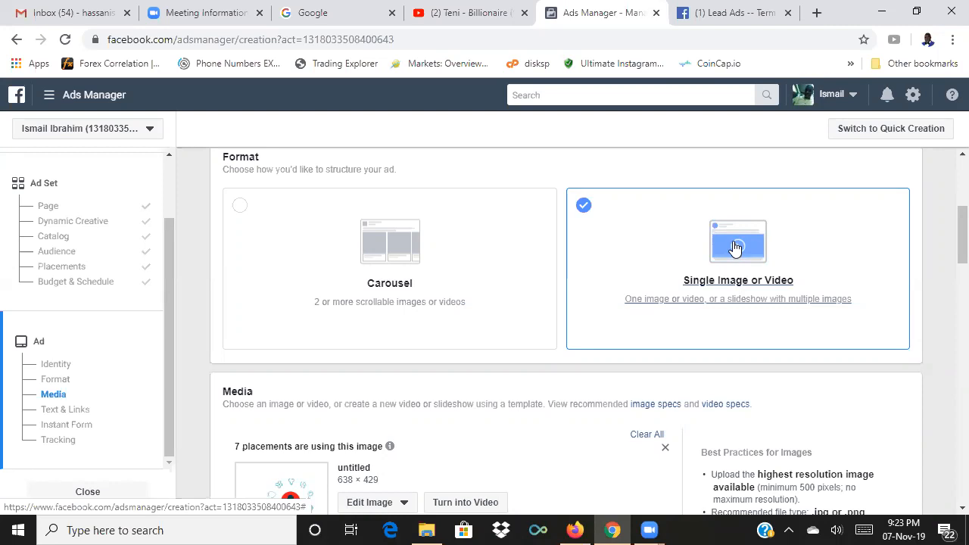
pyautogui.scroll(-1, 946, 249)
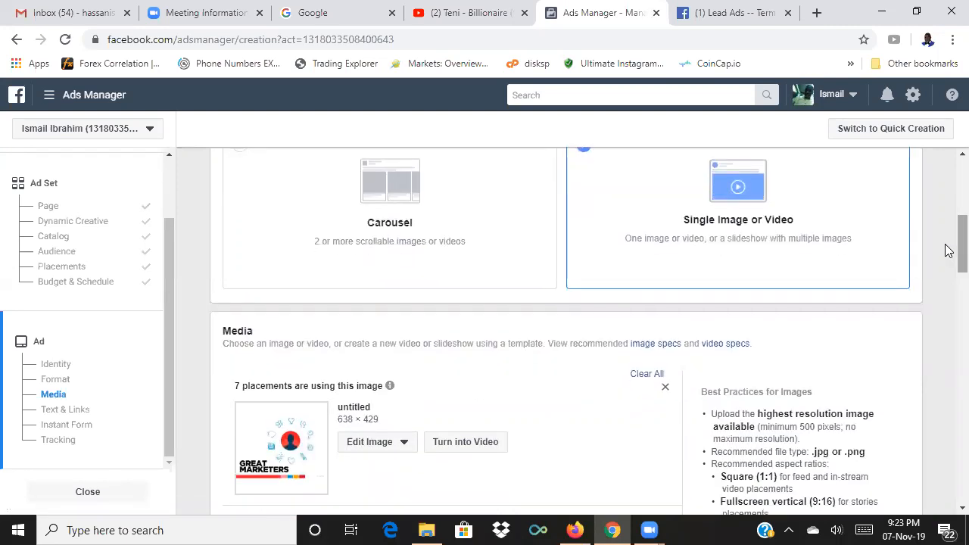
pyautogui.scroll(-2, 949, 258)
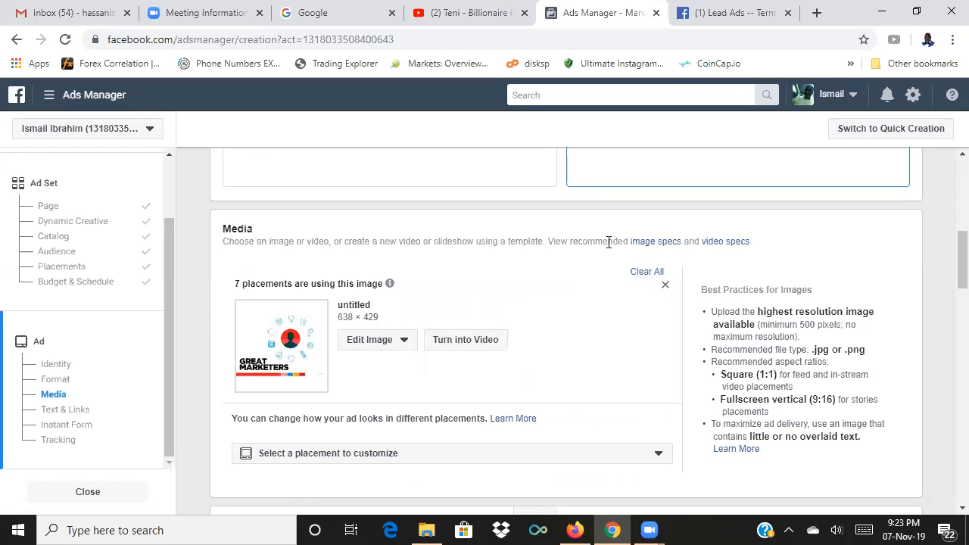
pyautogui.click(647, 274)
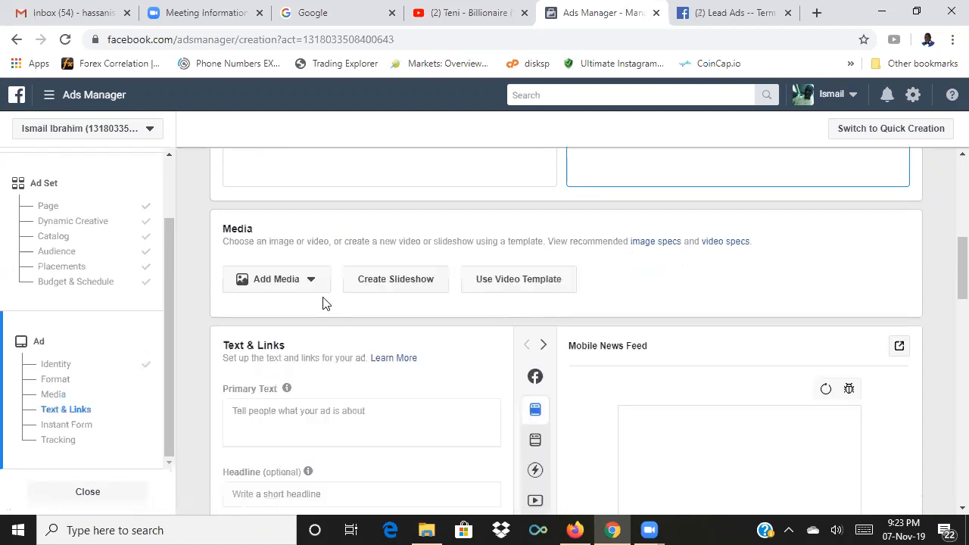
# - Start uploading a video from the computer as the ad's media and search the Downloads folder for "frontier estate"
pyautogui.click(308, 282)
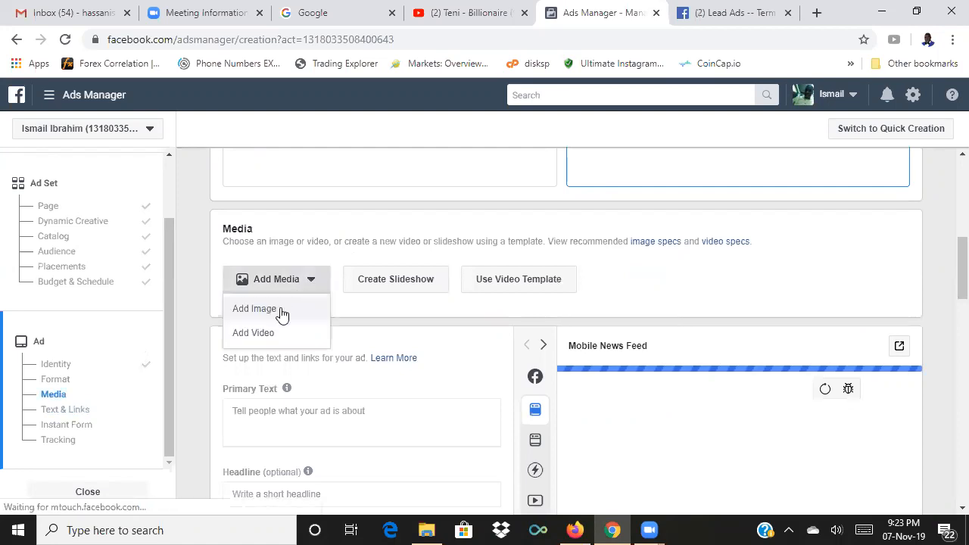
pyautogui.click(266, 335)
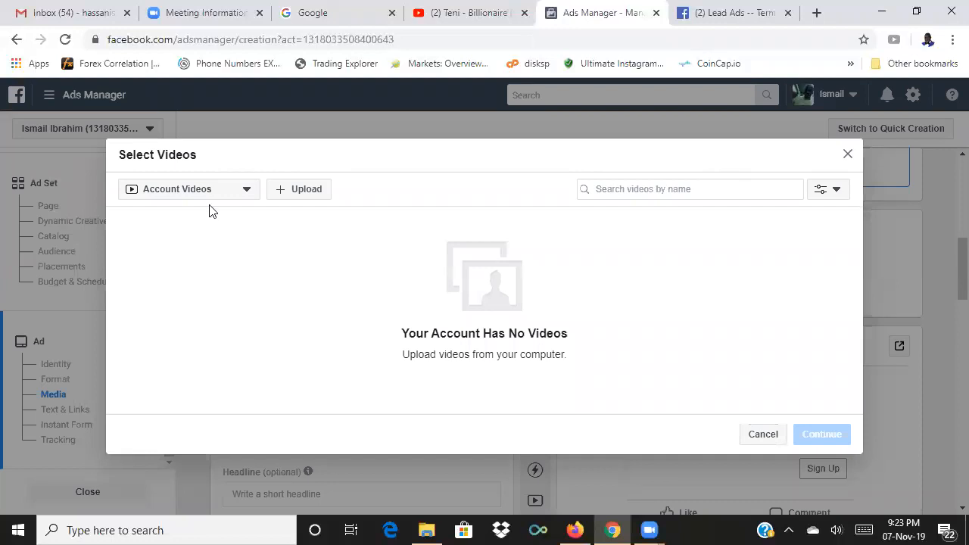
pyautogui.click(313, 195)
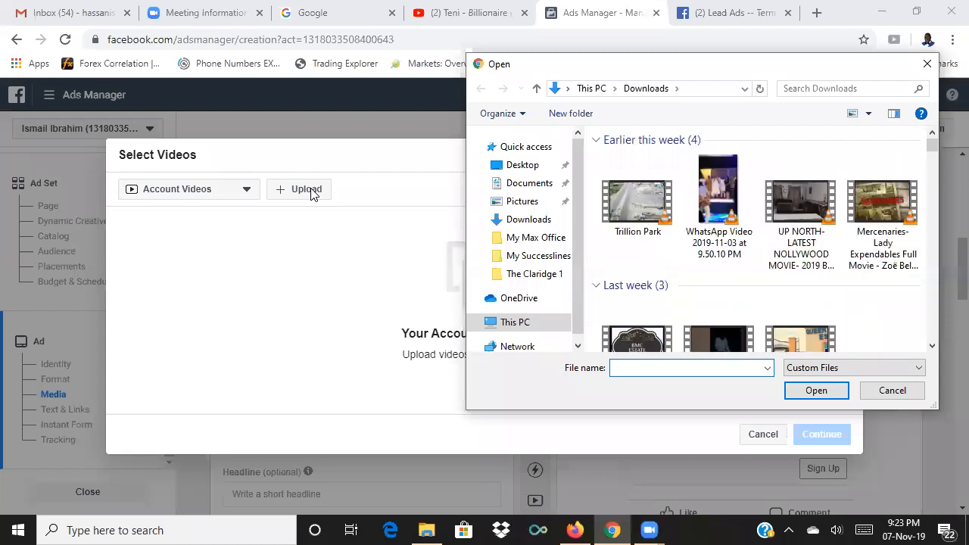
pyautogui.click(795, 85)
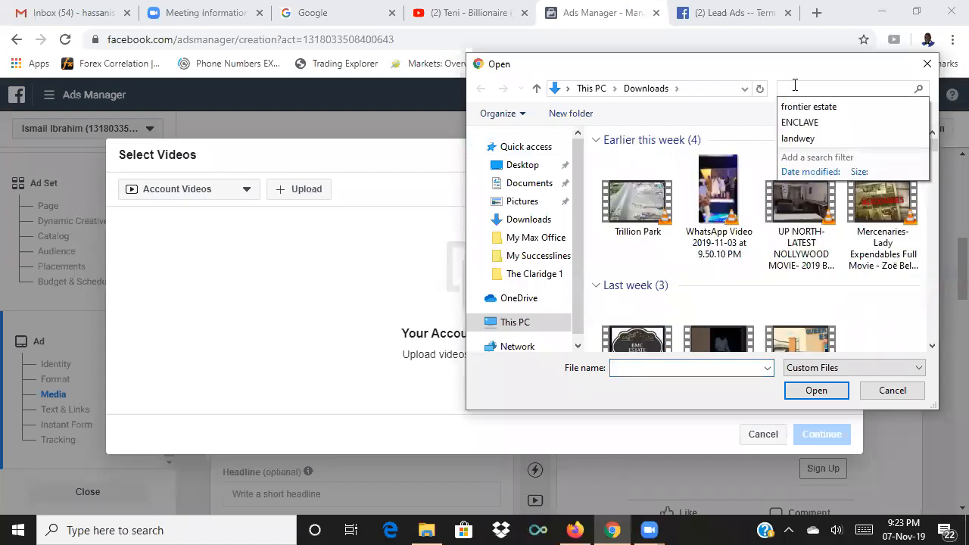
pyautogui.click(809, 107)
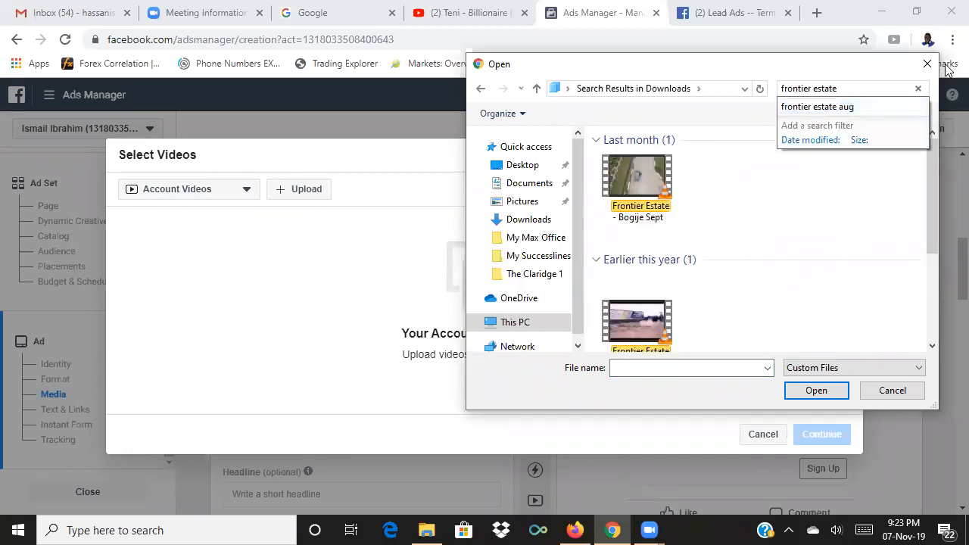
# - Preview the Frontier Estate Bogije video in VLC, skipping through it to the end, and close the player
pyautogui.moveTo(935, 207); pyautogui.dragTo(779, 238)
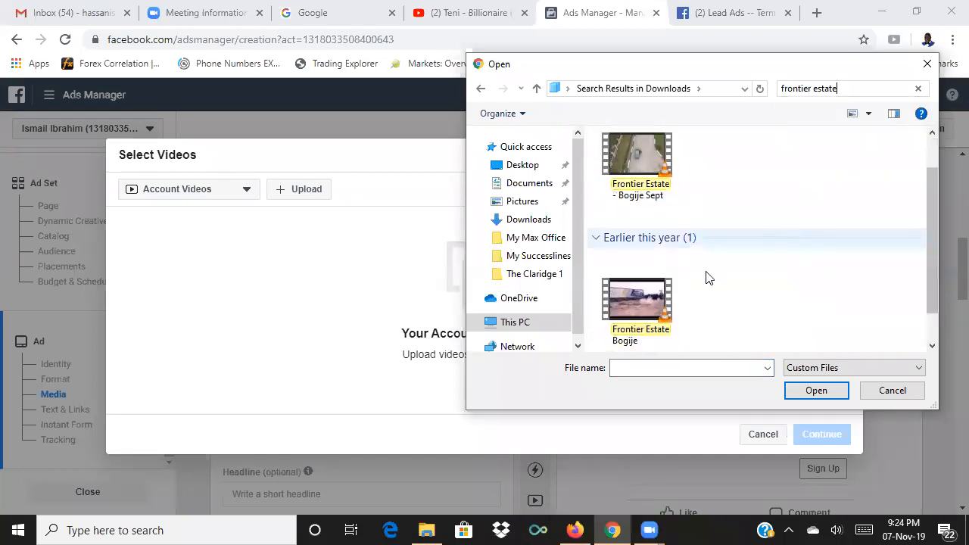
pyautogui.click(627, 322)
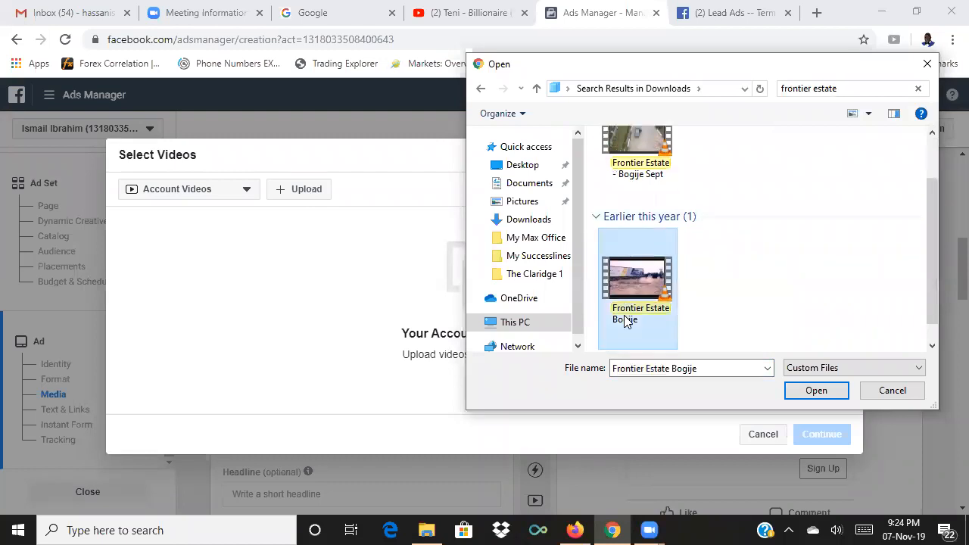
pyautogui.rightClick(650, 274)
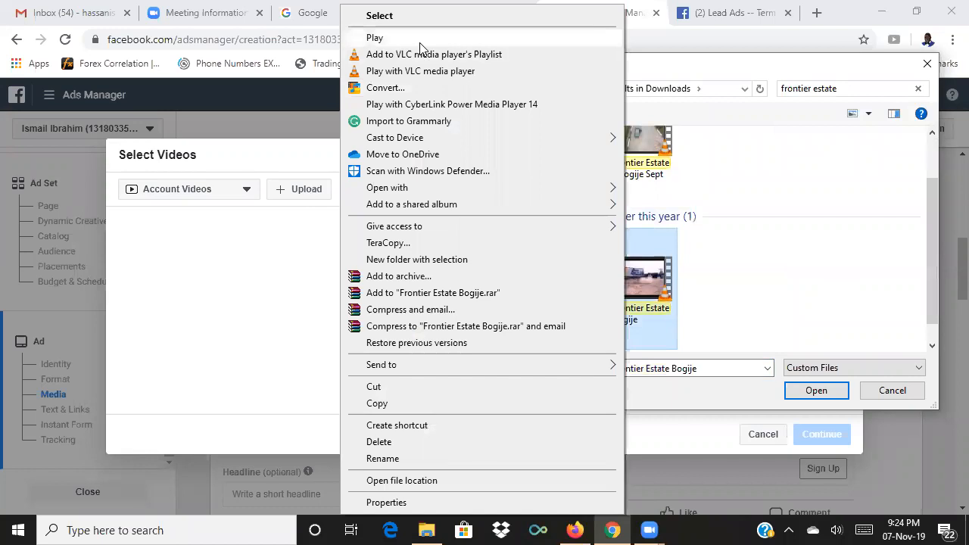
pyautogui.click(420, 43)
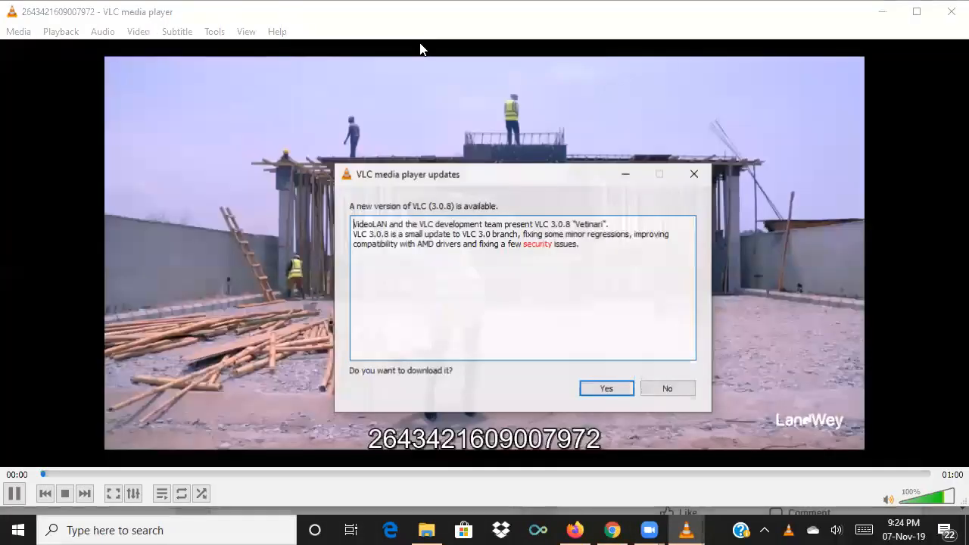
pyautogui.click(658, 383)
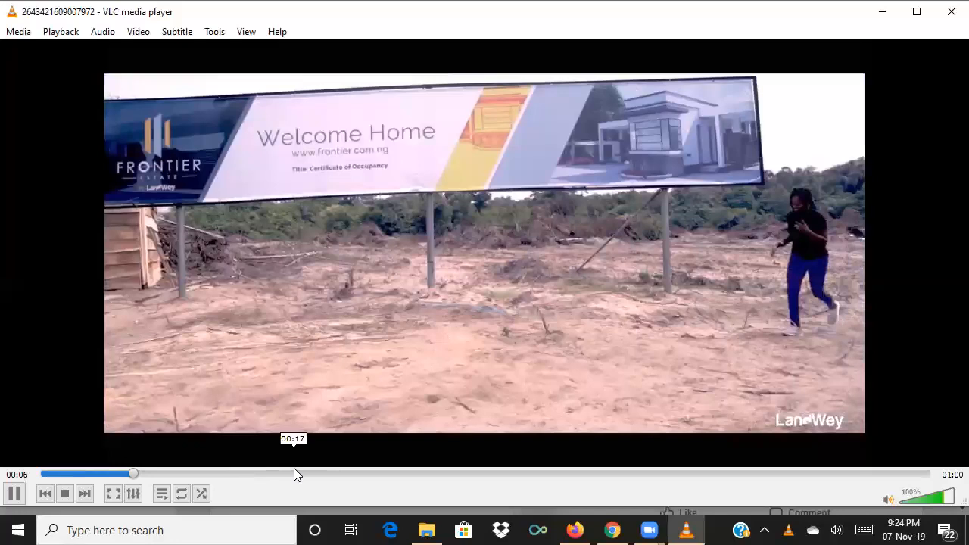
pyautogui.click(295, 474)
pyautogui.click(397, 474)
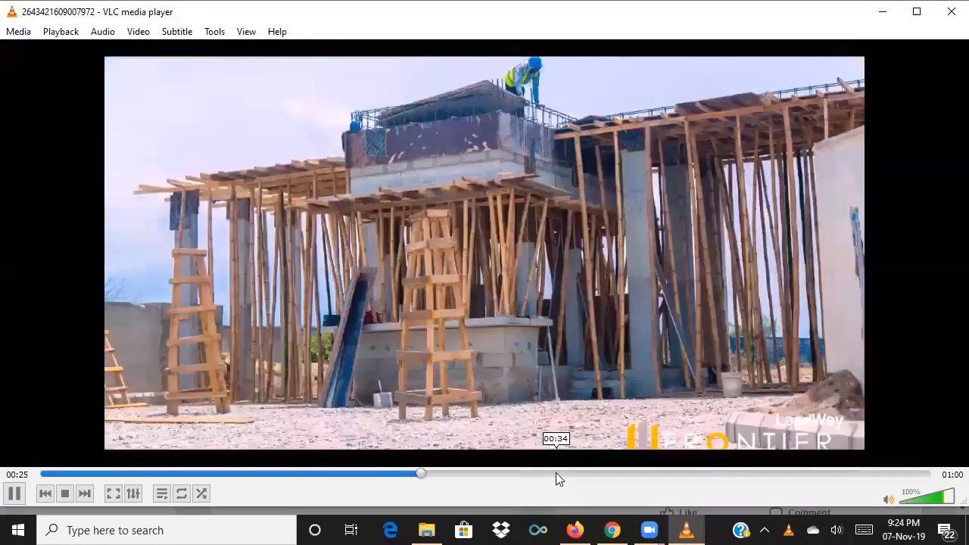
pyautogui.click(556, 474)
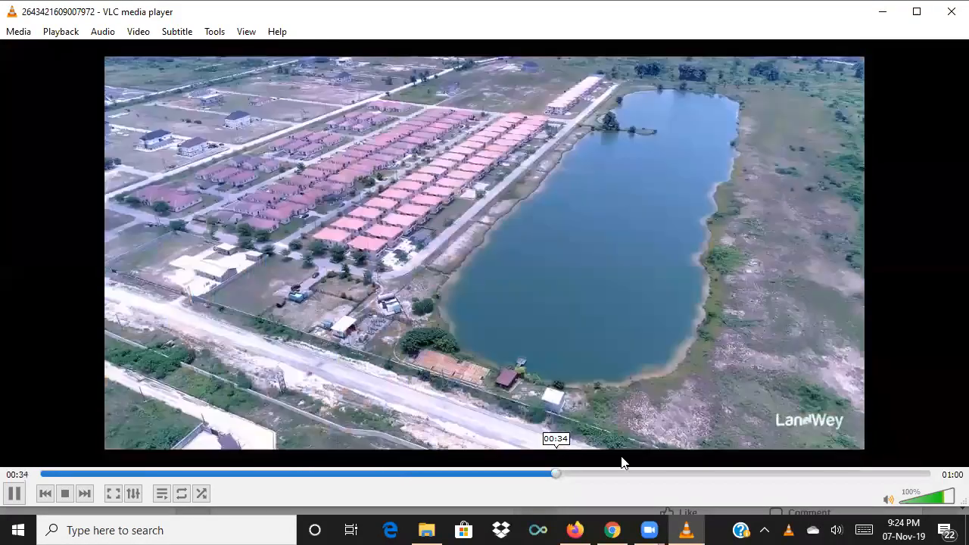
pyautogui.click(692, 474)
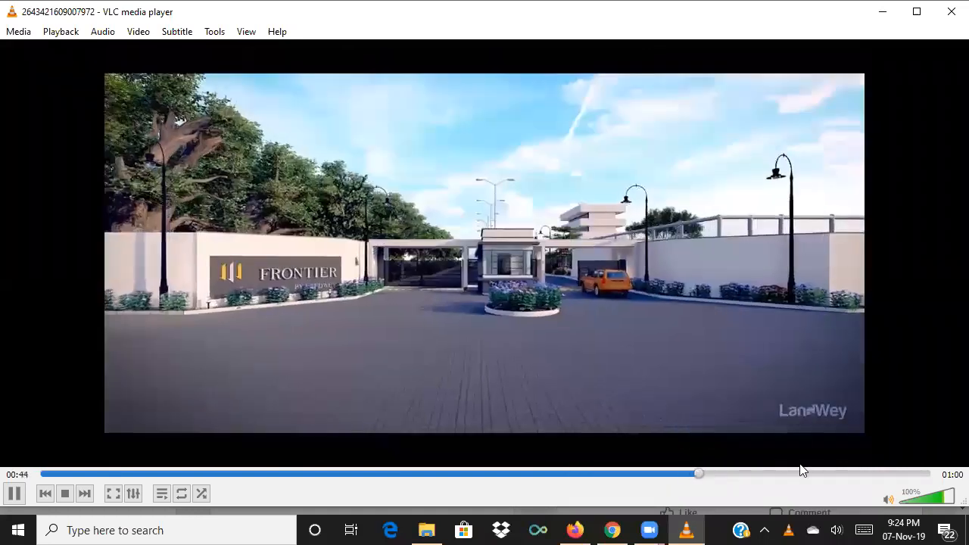
pyautogui.click(824, 474)
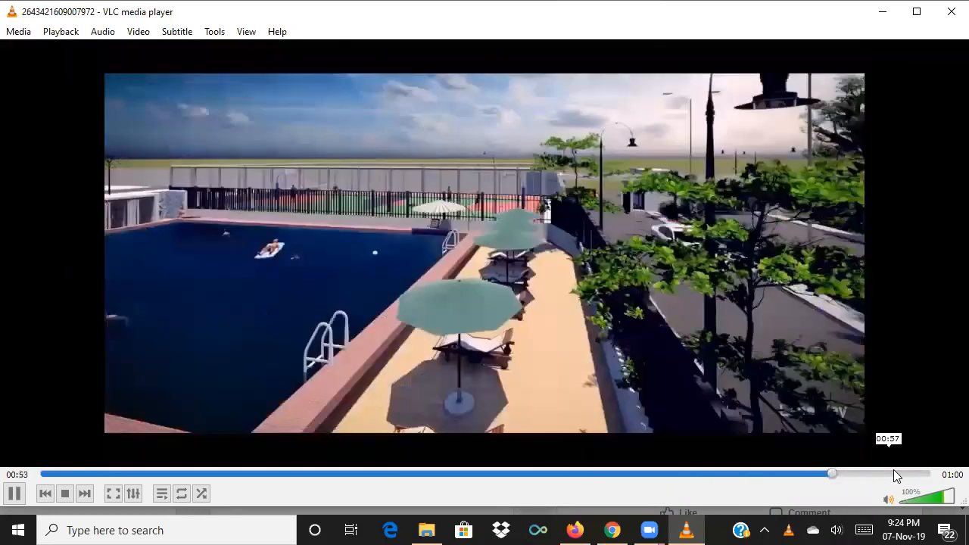
pyautogui.click(894, 474)
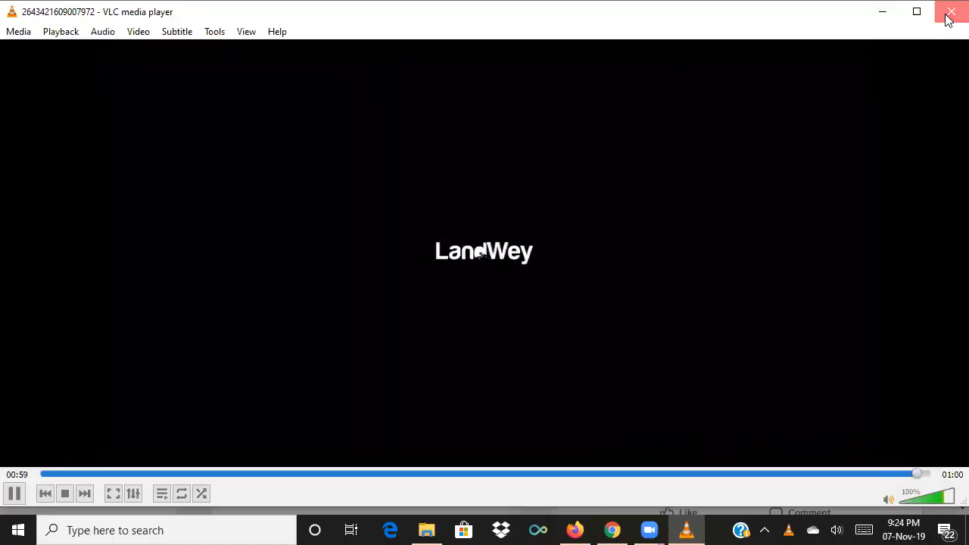
pyautogui.click(950, 13)
# - Preview the Frontier Estate - Bogije Sept video in VLC and upload that file as the ad's video
pyautogui.rightClick(646, 141)
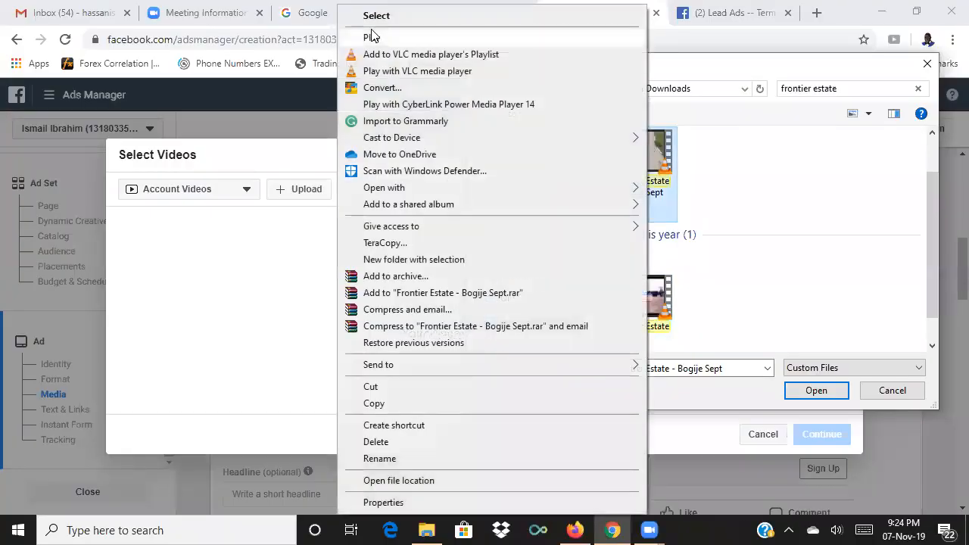
pyautogui.click(372, 36)
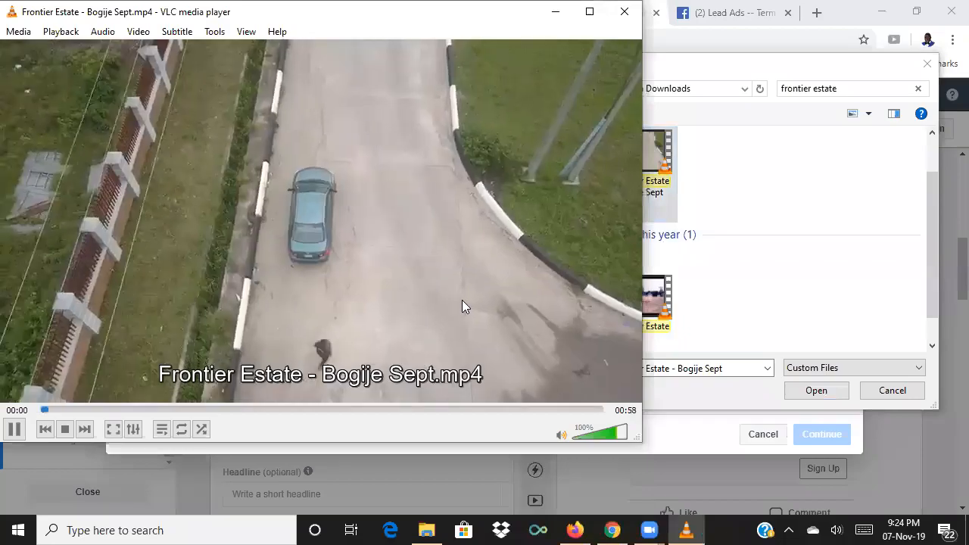
pyautogui.doubleClick(462, 301)
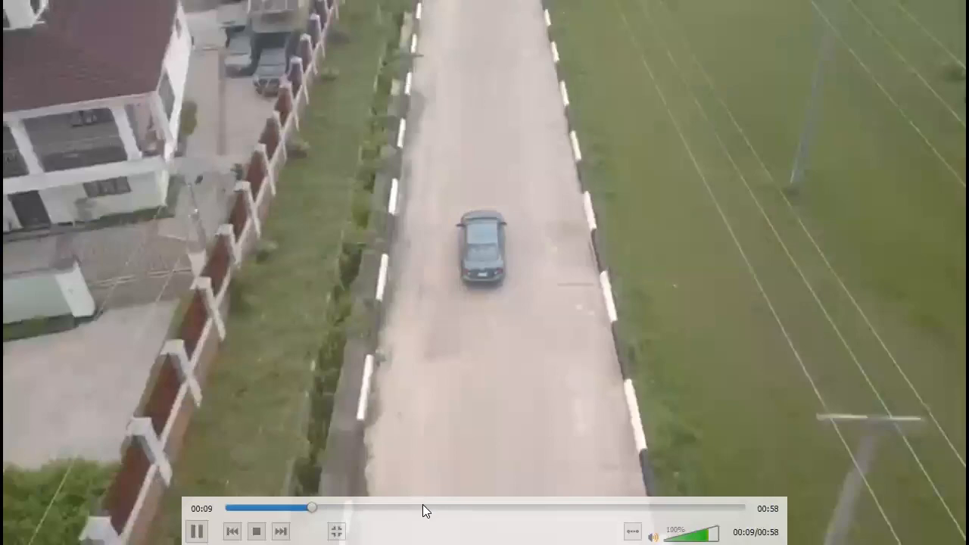
pyautogui.click(520, 507)
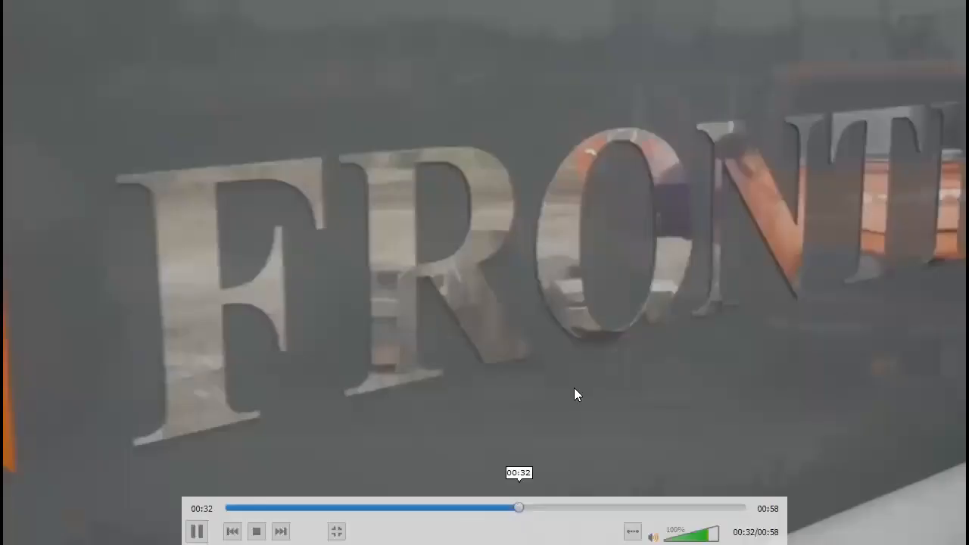
pyautogui.doubleClick(574, 389)
pyautogui.click(625, 11)
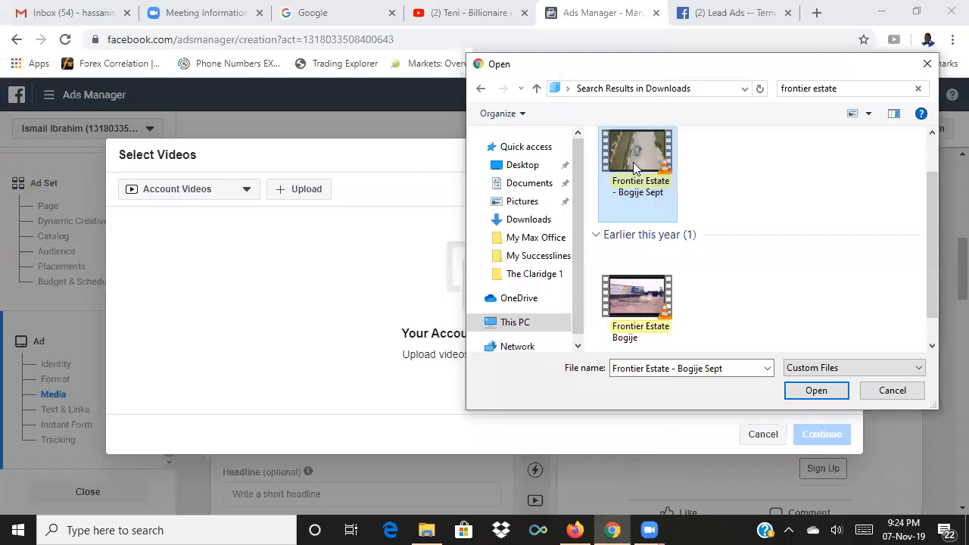
pyautogui.doubleClick(634, 162)
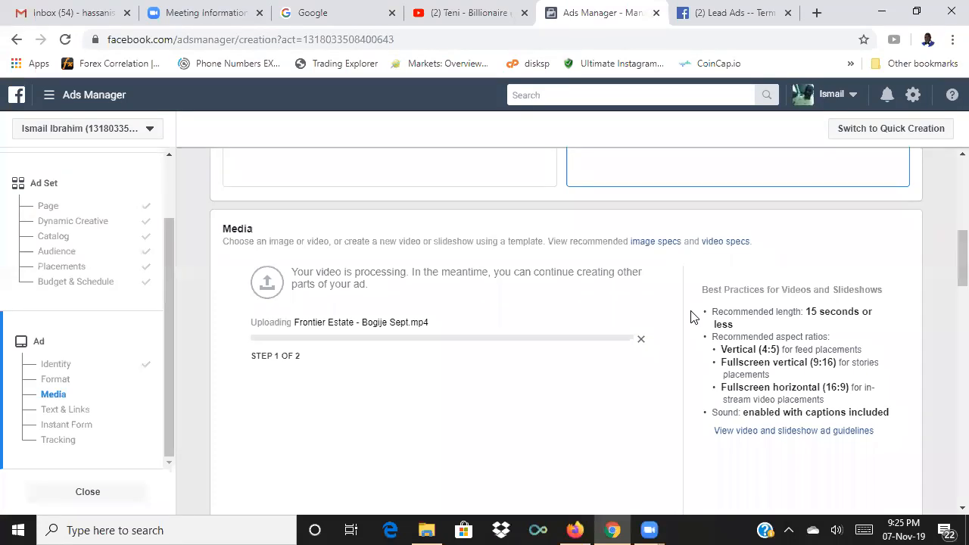
# - Begin the ad's primary text with "Secure a full plot of land in the prestigious Frontier Estate, Bogije with 6.7m"
pyautogui.scroll(-1, 690, 317)
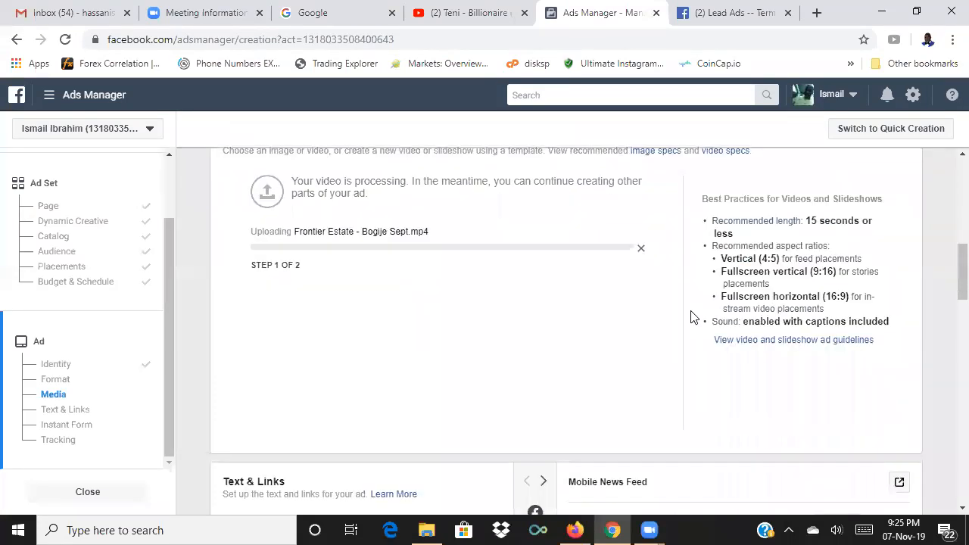
pyautogui.scroll(-3, 691, 317)
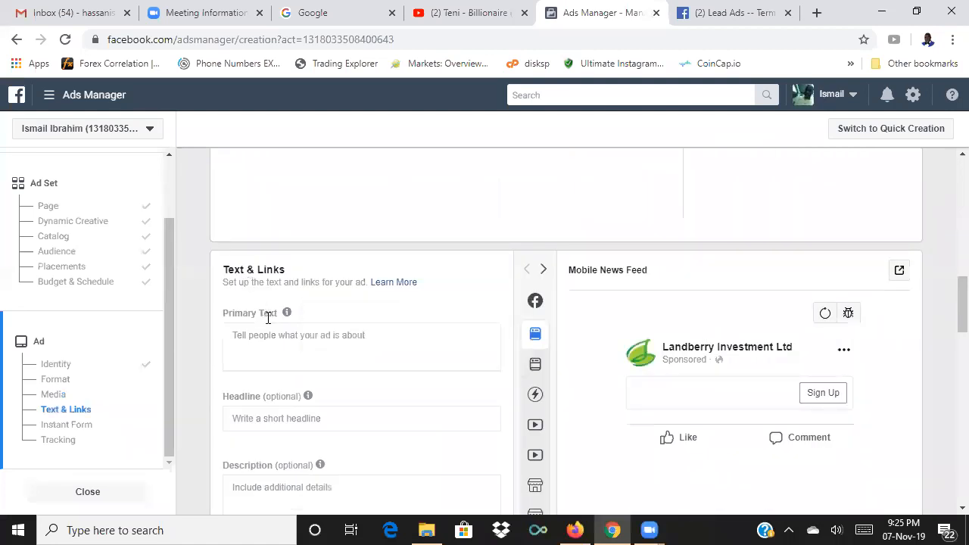
pyautogui.moveTo(307, 310)
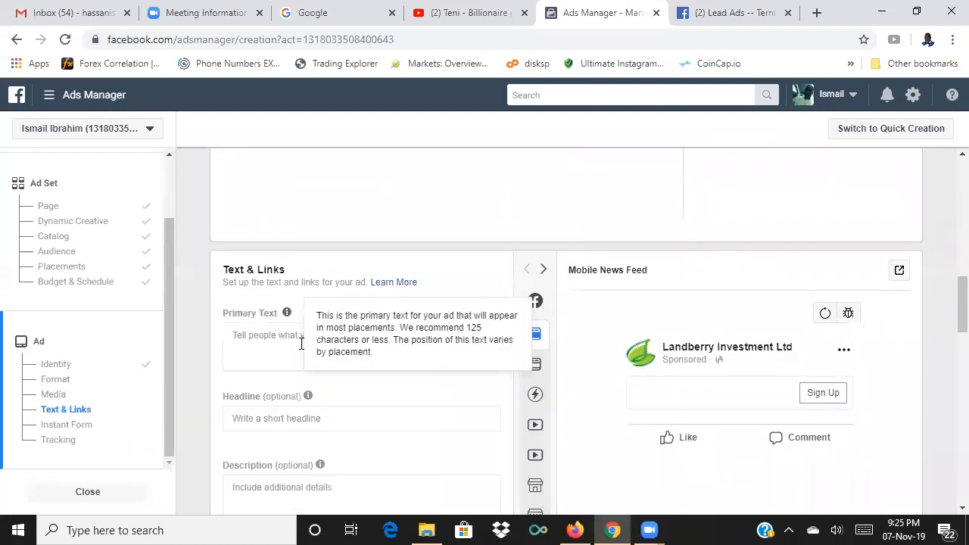
pyautogui.click(292, 339)
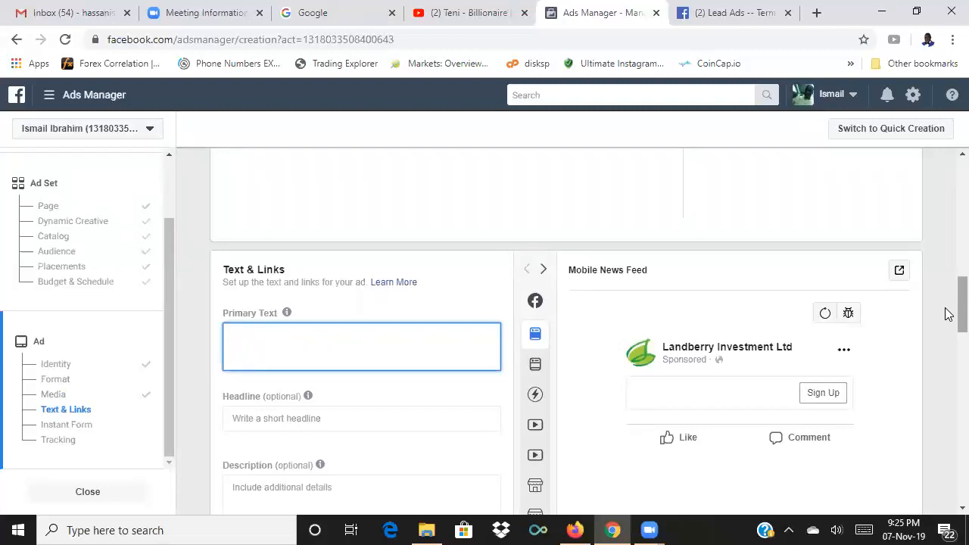
pyautogui.write('Secure a full plot of ak')
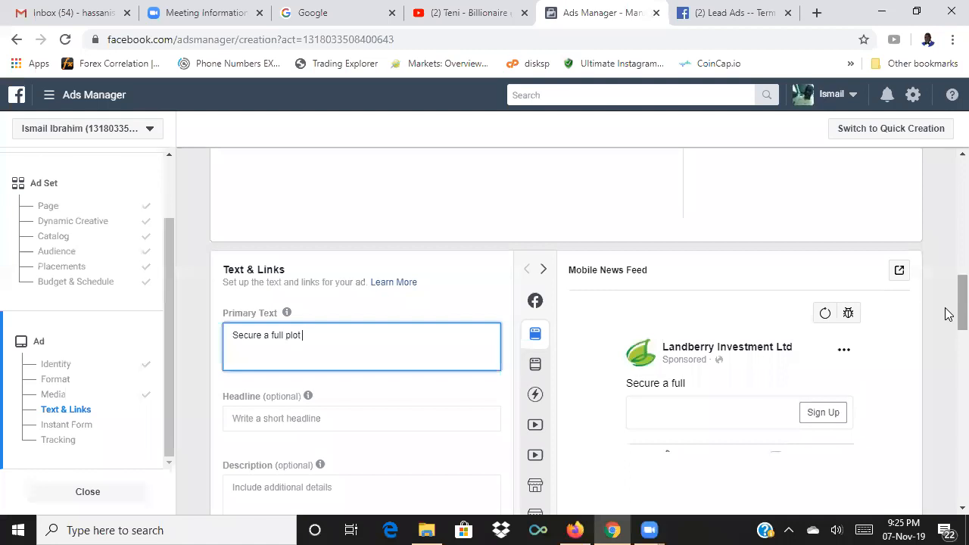
pyautogui.press('BackSpace')
pyautogui.press('BackSpace')
pyautogui.write('k')
pyautogui.press('BackSpace')
pyautogui.write('land in the prestigious ')
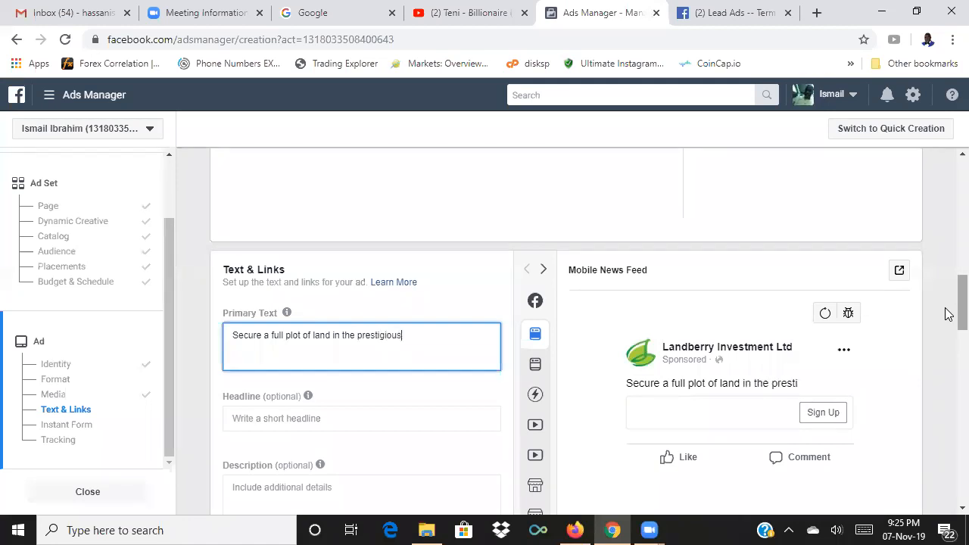
pyautogui.write('Frontier Estate')
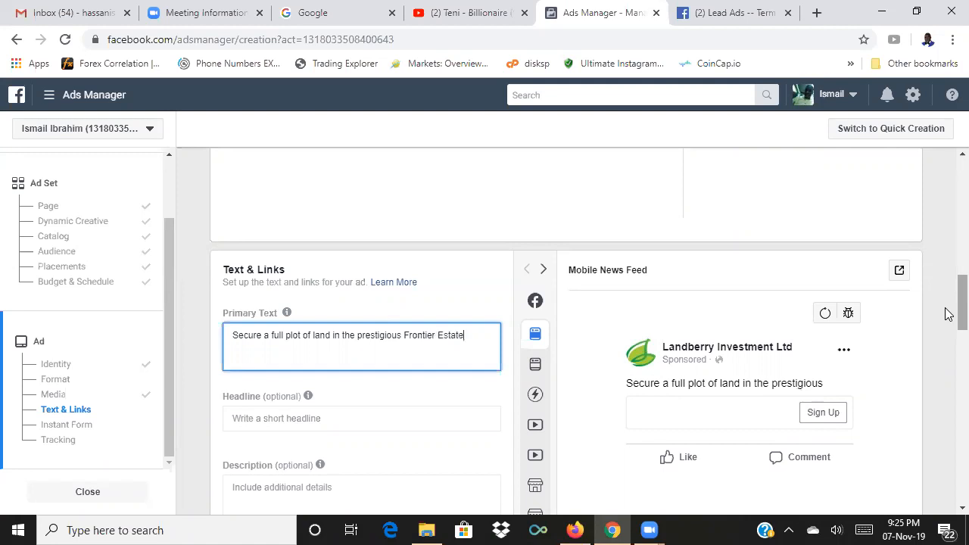
pyautogui.write(',')
pyautogui.press('Return')
pyautogui.write('Bo')
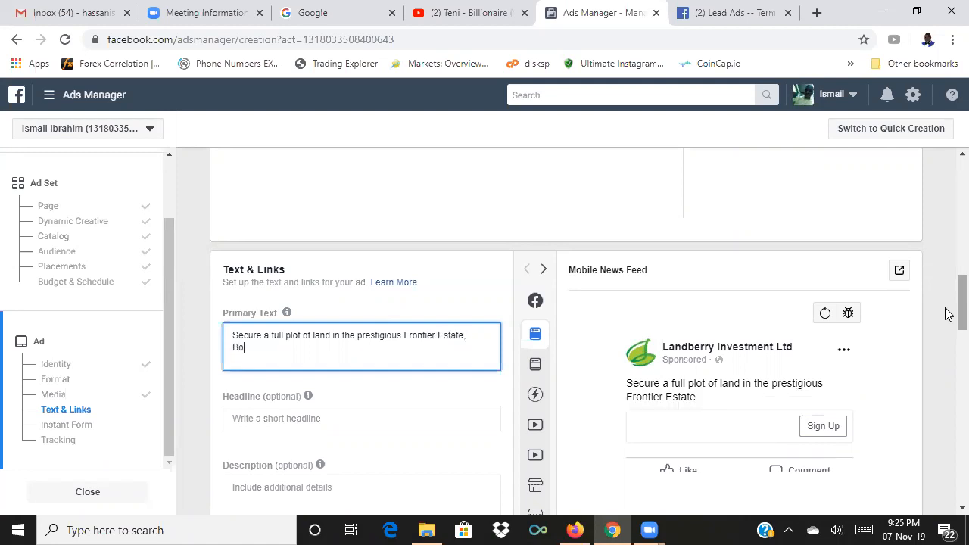
pyautogui.write('gjie with 6.7m')
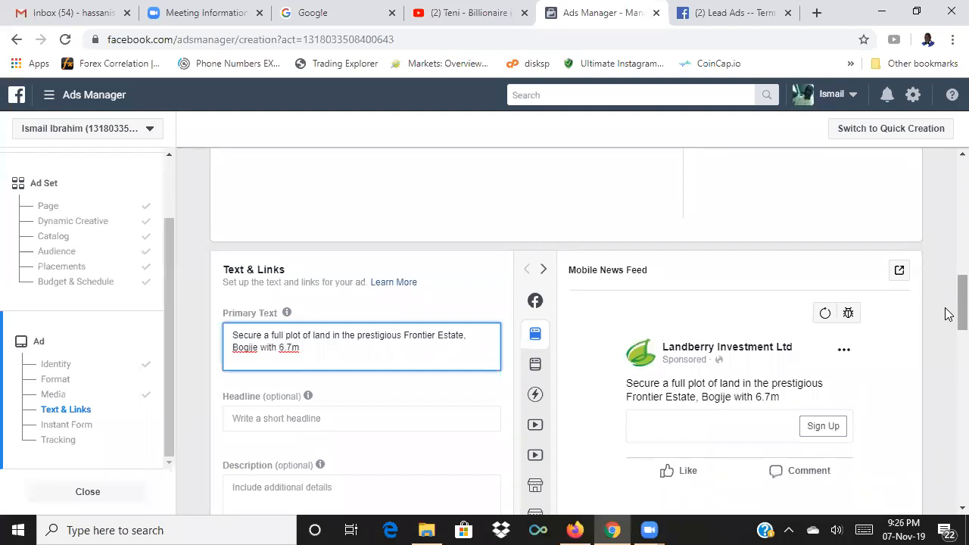
# - Continue the primary text with "& stand a chance to win an all expense paid trip to South Africa." and start a new line
pyautogui.write('& stand a chance t')
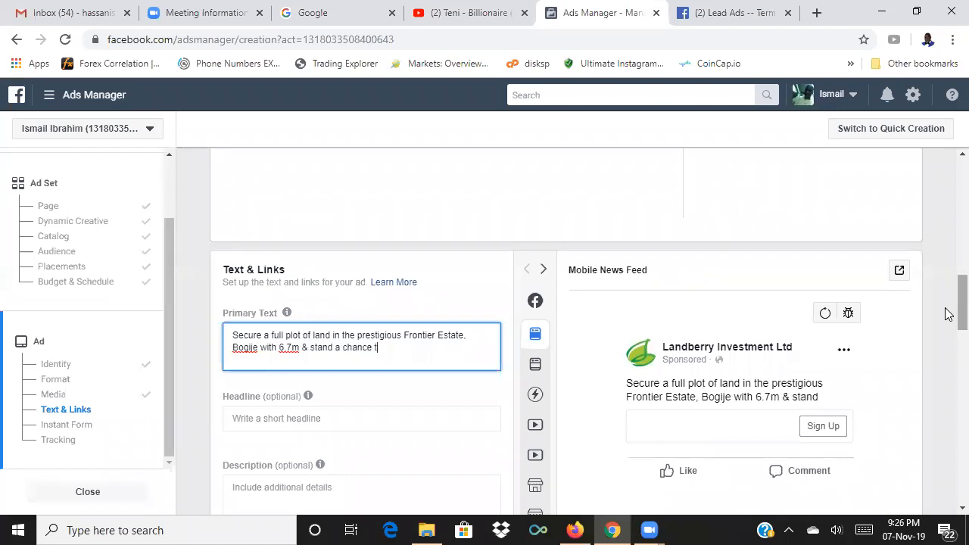
pyautogui.write('o win an all ex')
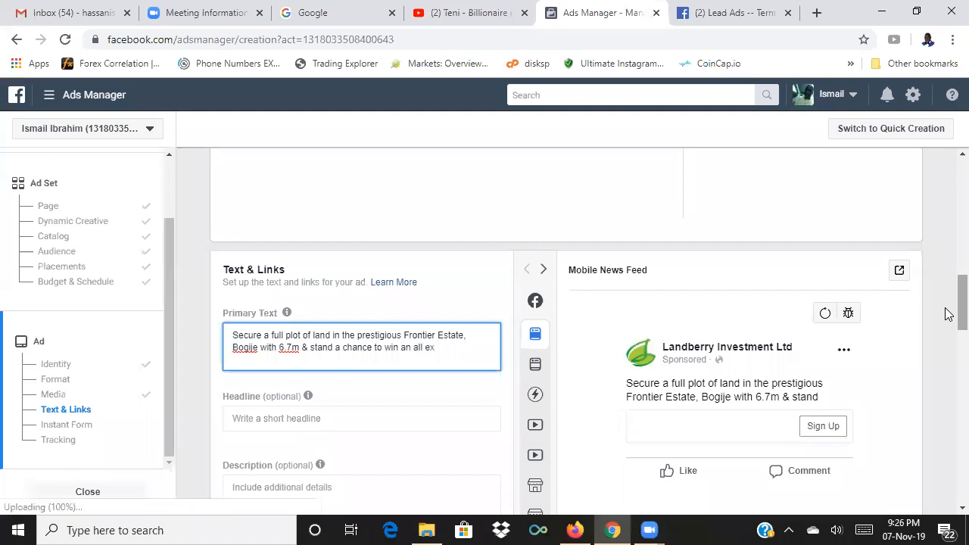
pyautogui.write('pense paid trip t')
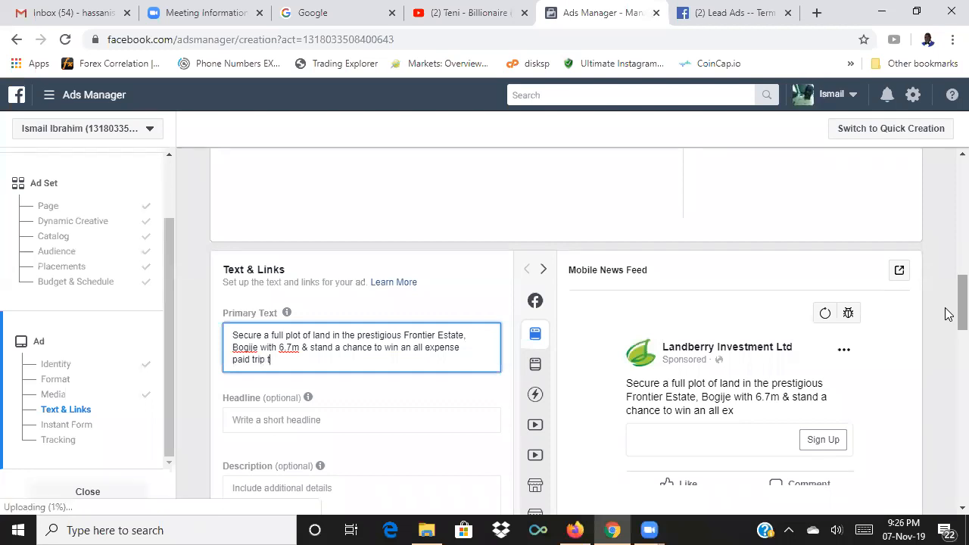
pyautogui.write('o South Africa.')
pyautogui.press('Return')
# - Add the closing line "For subscriptions, inquiries & inspections, click SIGN UP" to the primary text
pyautogui.write('F')
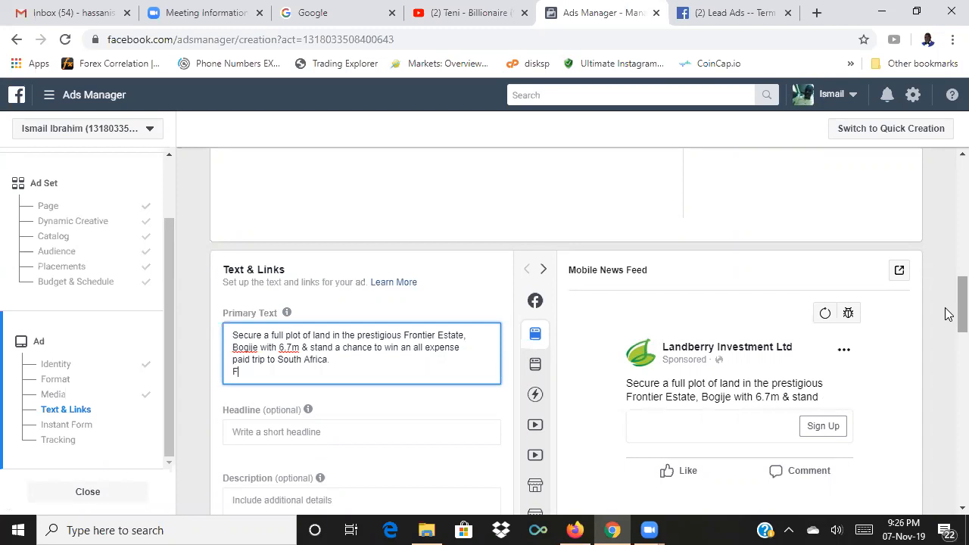
pyautogui.write('or inspection')
pyautogui.press('BackSpace')
pyautogui.press('BackSpace')
pyautogui.press('BackSpace')
pyautogui.press('BackSpace')
pyautogui.press('BackSpace')
pyautogui.press('BackSpace')
pyautogui.press('BackSpace')
pyautogui.press('BackSpace')
pyautogui.press('BackSpace')
pyautogui.press('BackSpace')
pyautogui.write('subsc')
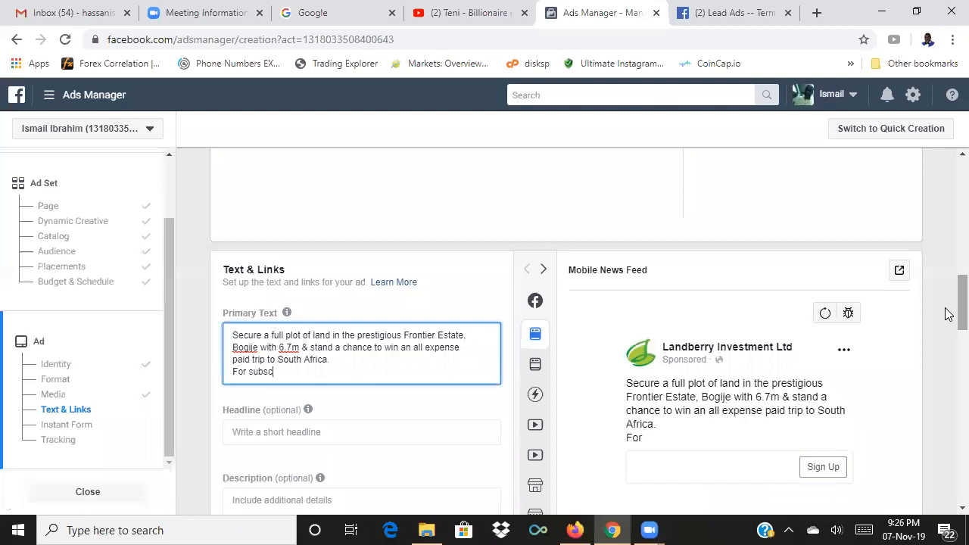
pyautogui.write('riptions.')
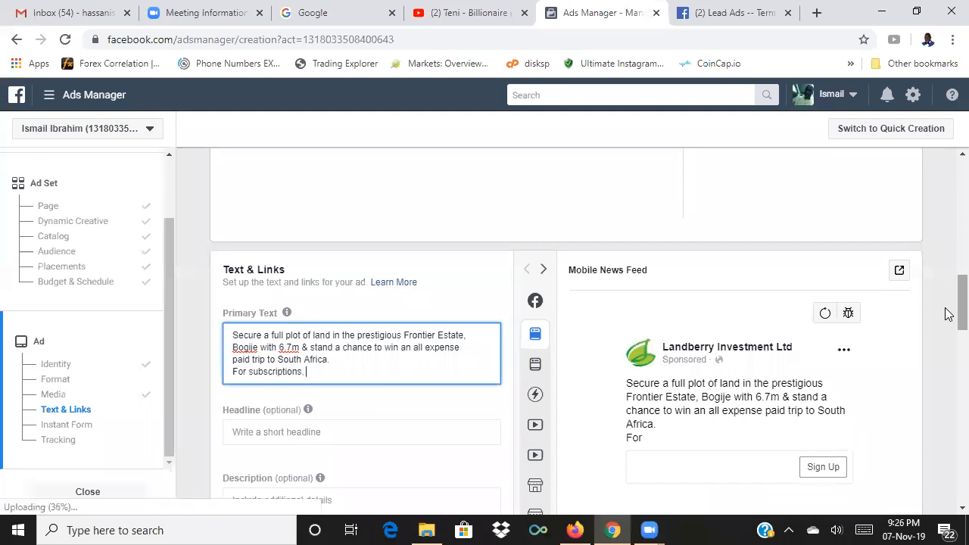
pyautogui.press('BackSpace')
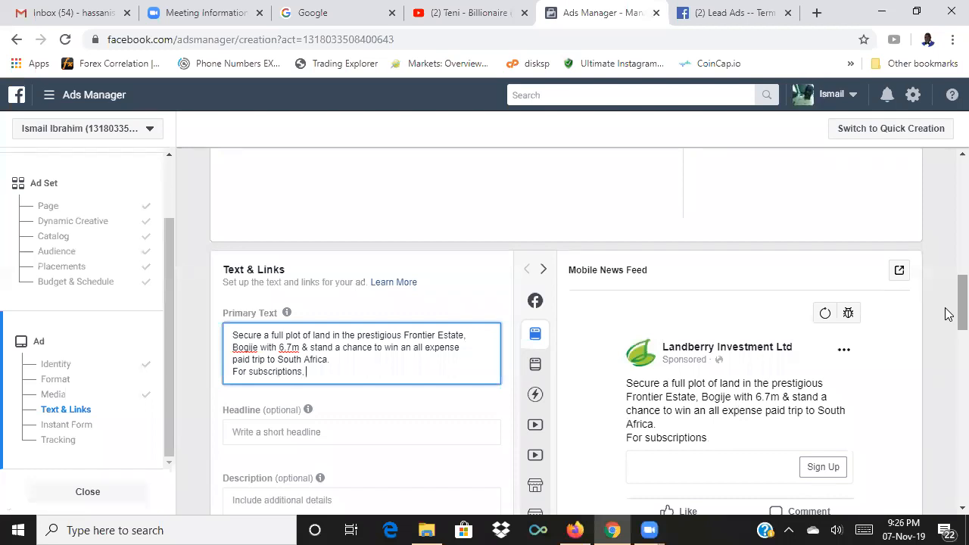
pyautogui.write('inquiries & insp')
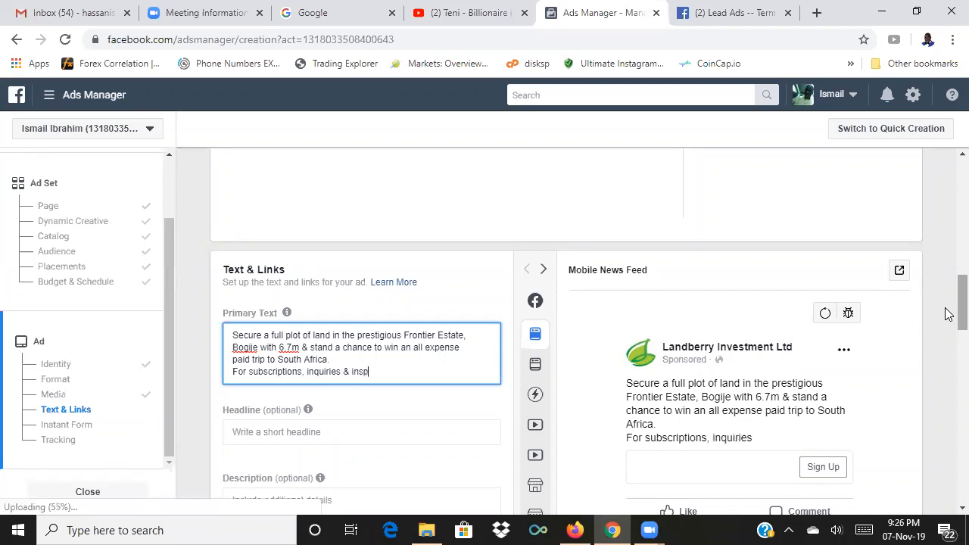
pyautogui.write('ections, click SIGN UP')
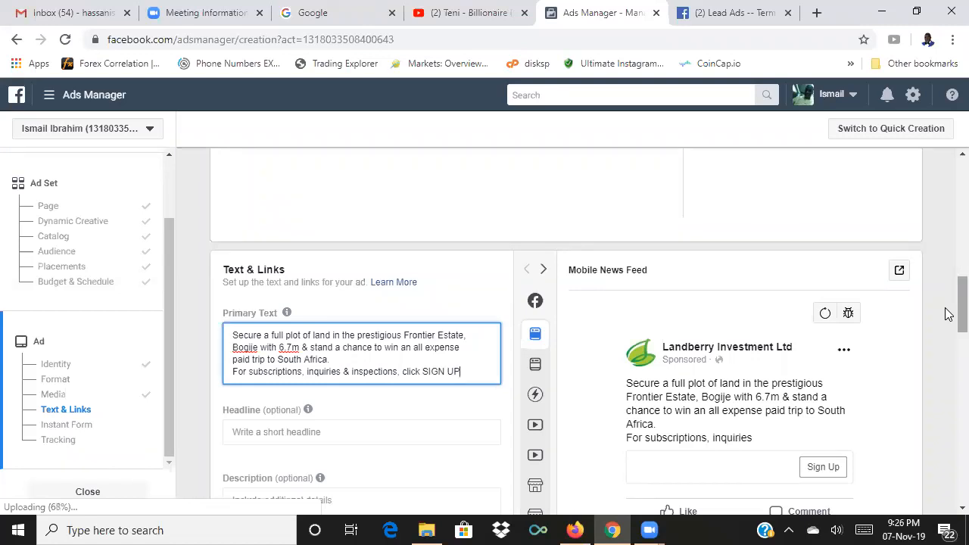
# - Enclose the words SIGN UP at the end of the primary text in double quotation marks
pyautogui.write('"')
pyautogui.hotkey('ctrl', 'Left')
pyautogui.hotkey('ctrl', 'Left')
pyautogui.write('"')
pyautogui.press('End')
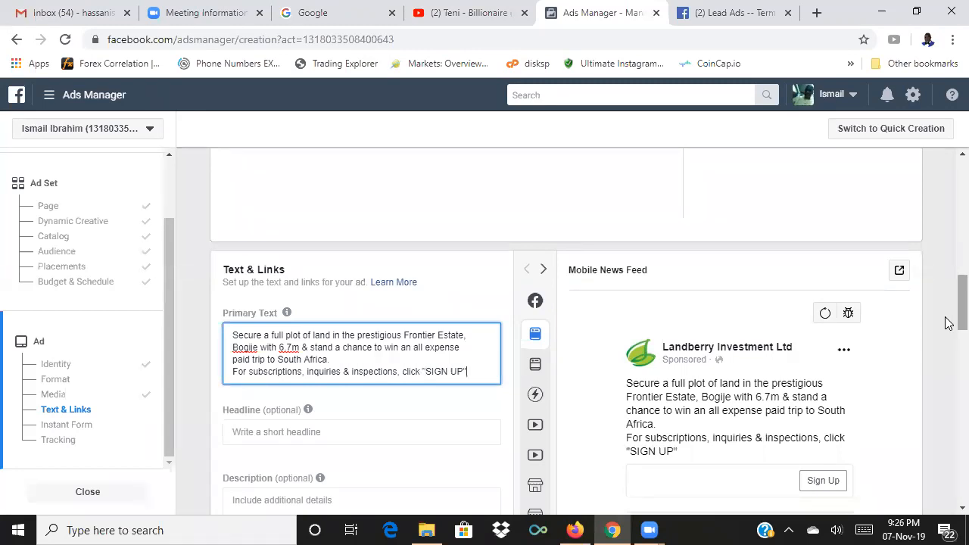
# - Check the video's upload progress and enter the ad headline "Amazing Property Offer In Lagos"
pyautogui.scroll(-1, 948, 326)
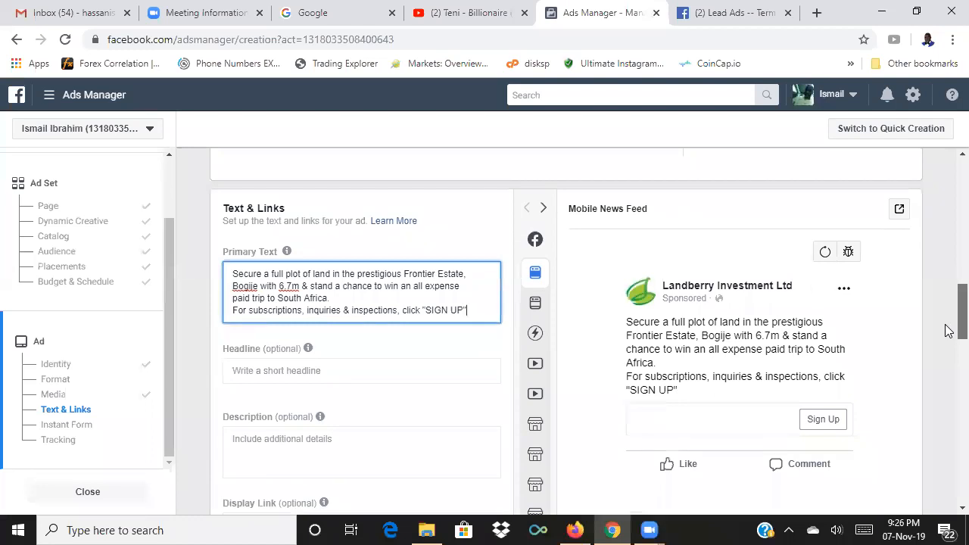
pyautogui.scroll(-1, 945, 330)
pyautogui.scroll(5, 947, 303)
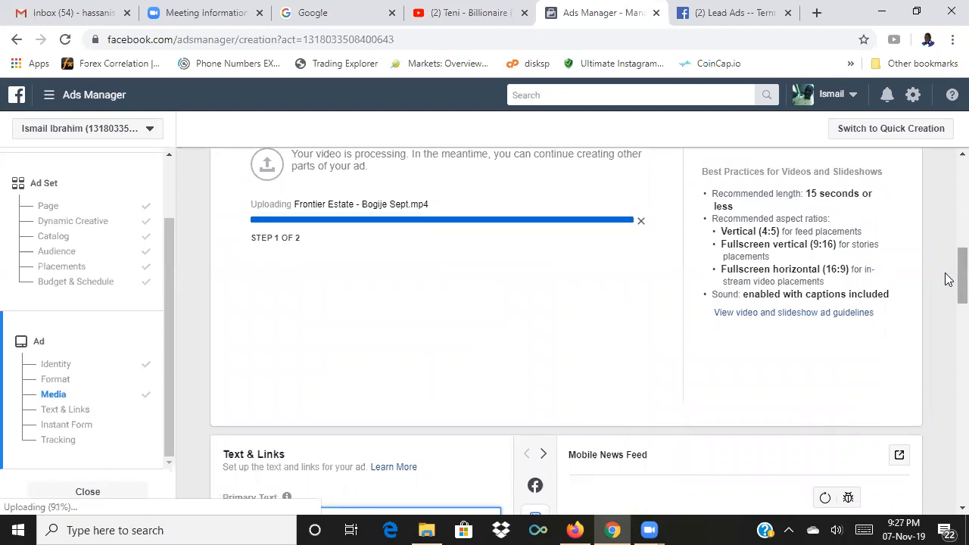
pyautogui.scroll(-4, 946, 279)
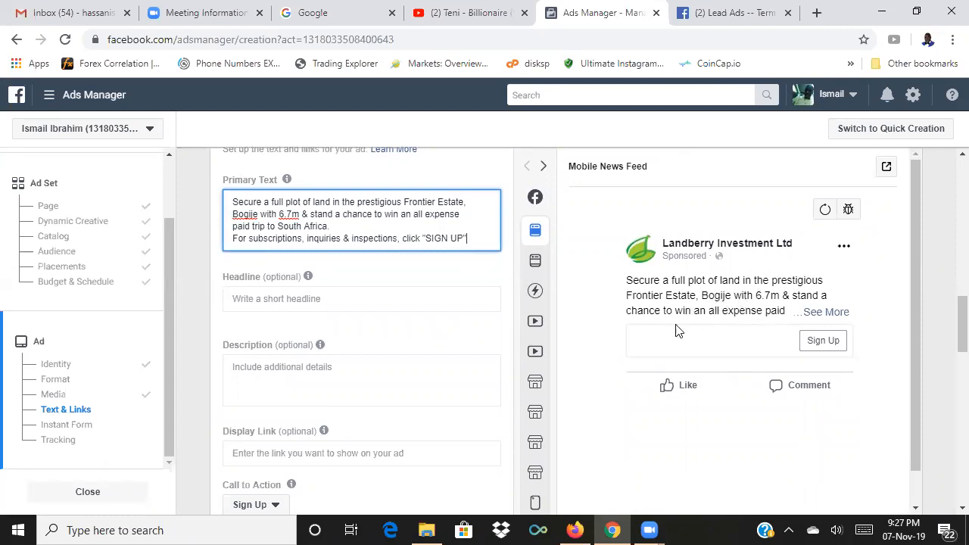
pyautogui.click(248, 300)
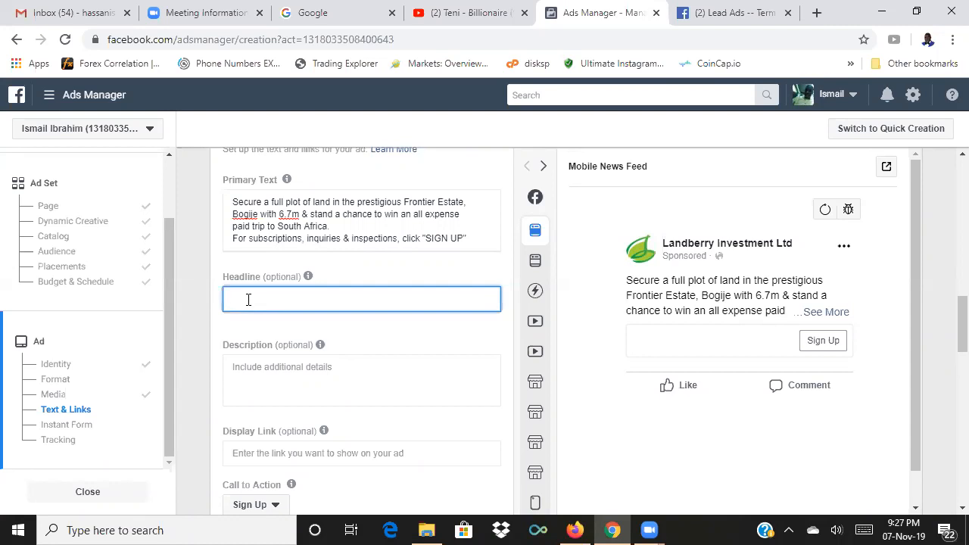
pyautogui.press('BackSpace')
pyautogui.write('A')
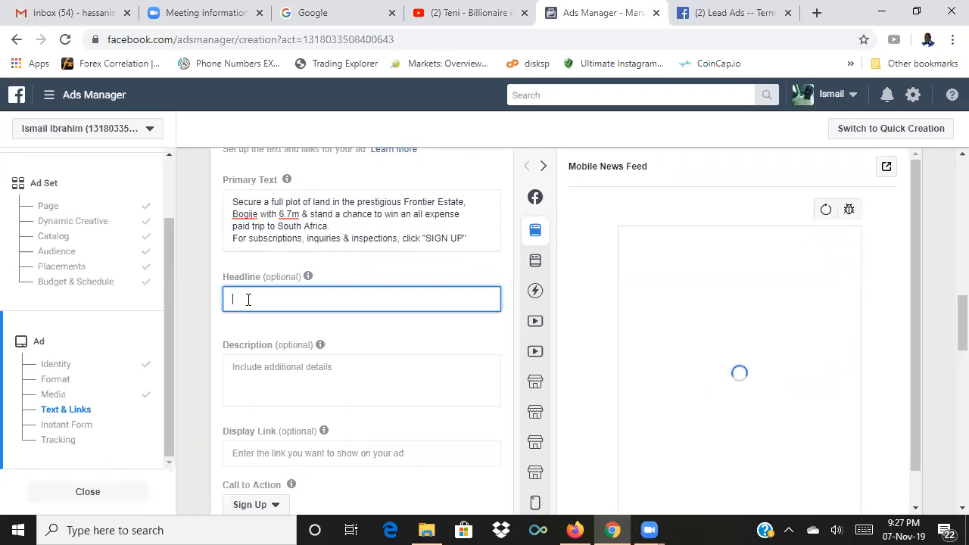
pyautogui.write('mazi')
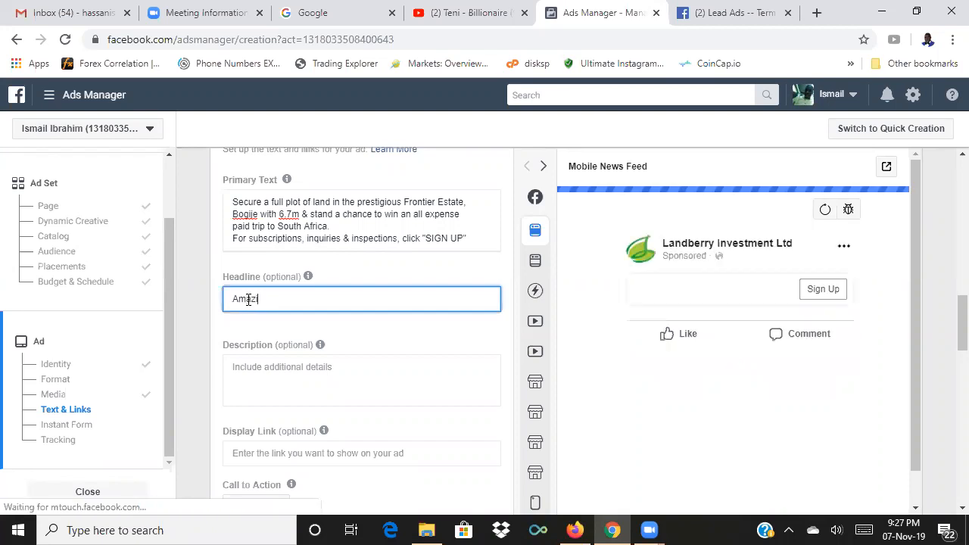
pyautogui.write('ng Pr')
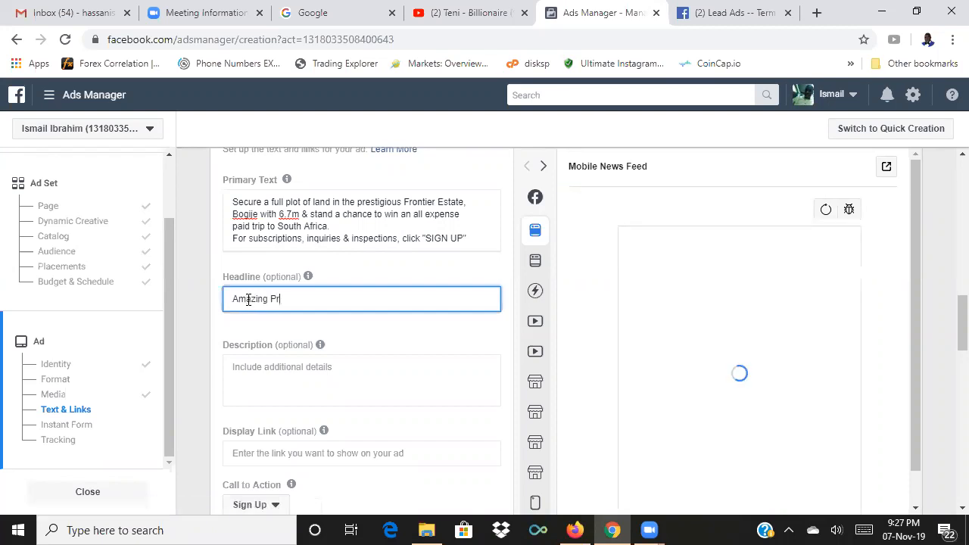
pyautogui.write('operty Offer In Lagos')
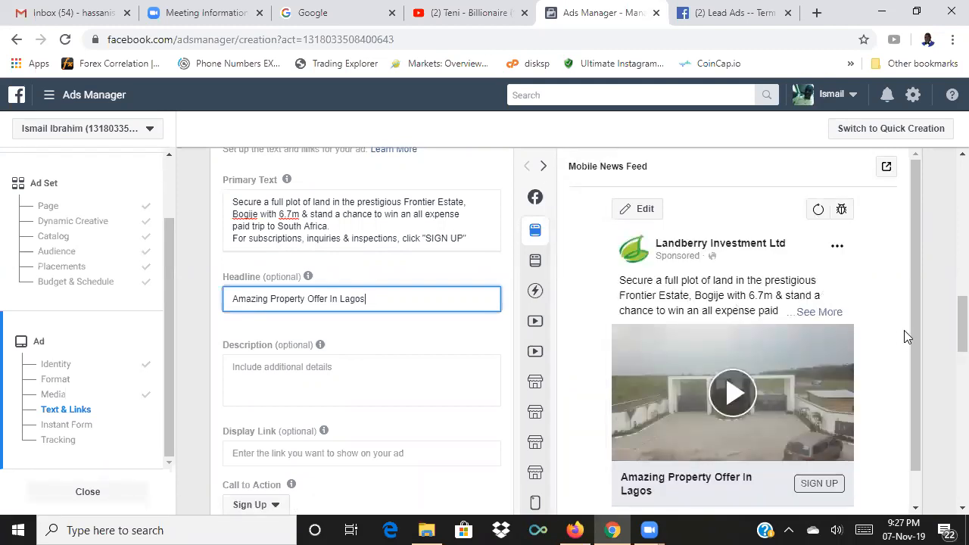
# - Insert "Bogije," before Lagos in the headline so it reads "Amazing Property Offer In Bogije, Lagos"
pyautogui.scroll(-2, 946, 316)
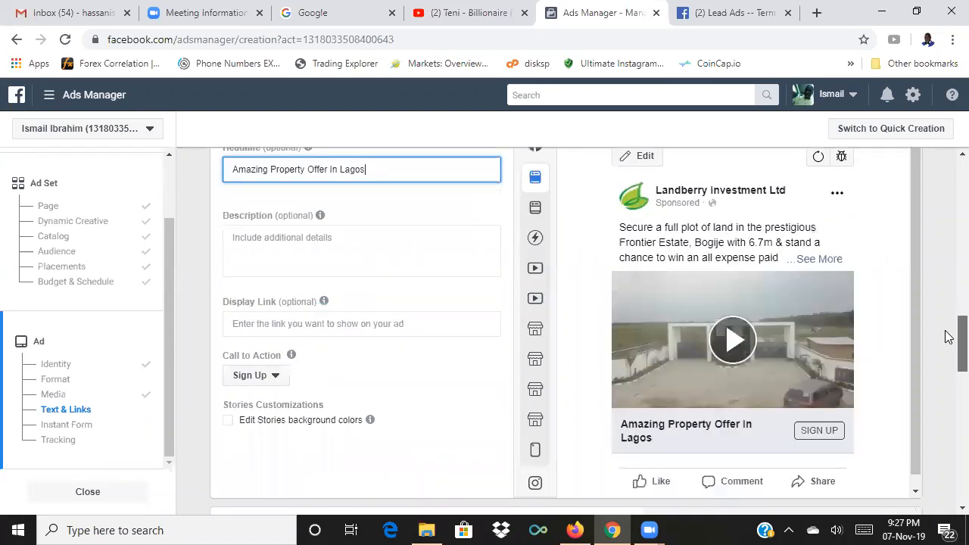
pyautogui.scroll(-1, 949, 343)
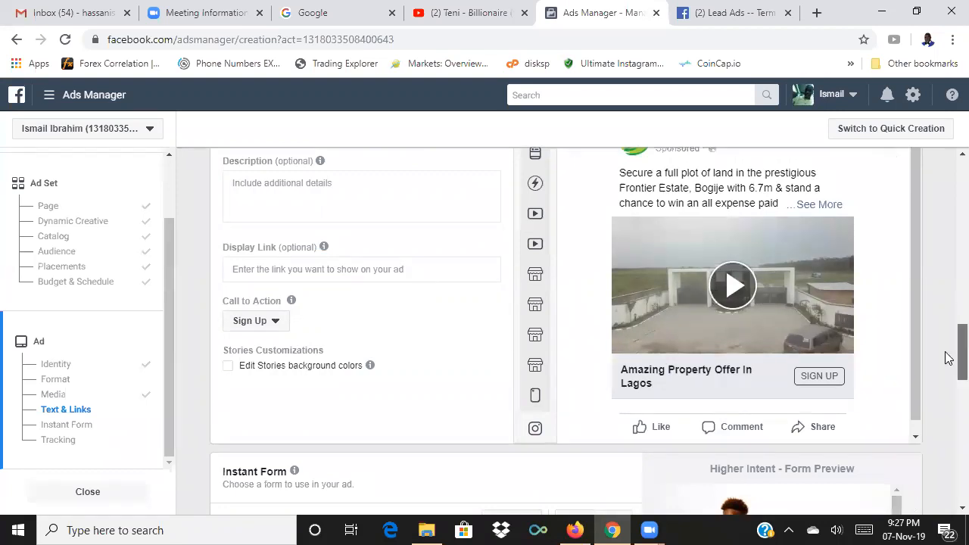
pyautogui.scroll(1, 952, 352)
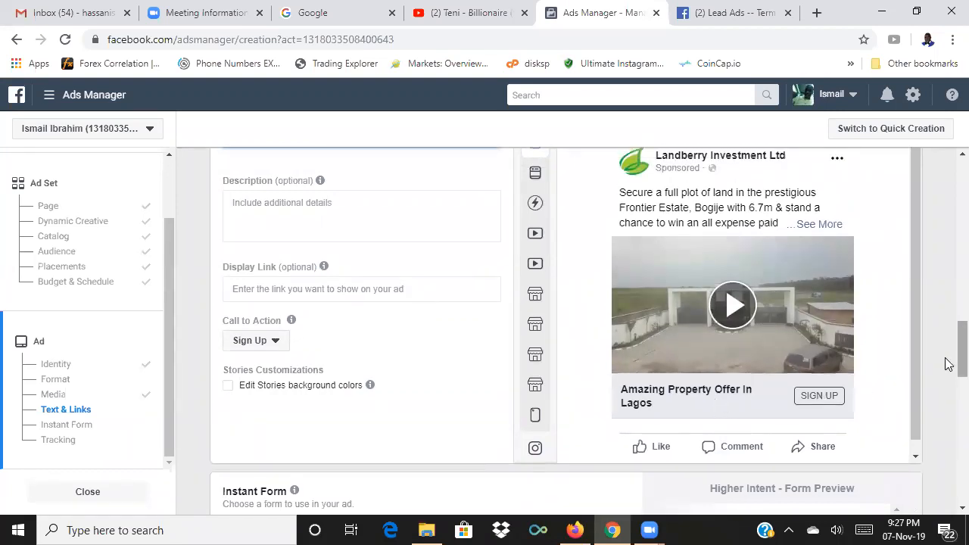
pyautogui.scroll(2, 946, 349)
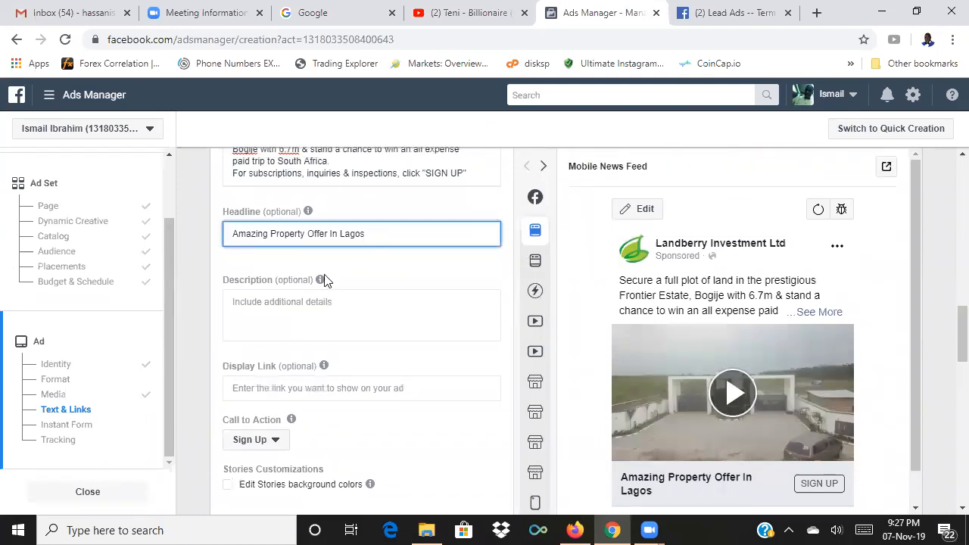
pyautogui.click(340, 234)
pyautogui.write('Bogije ')
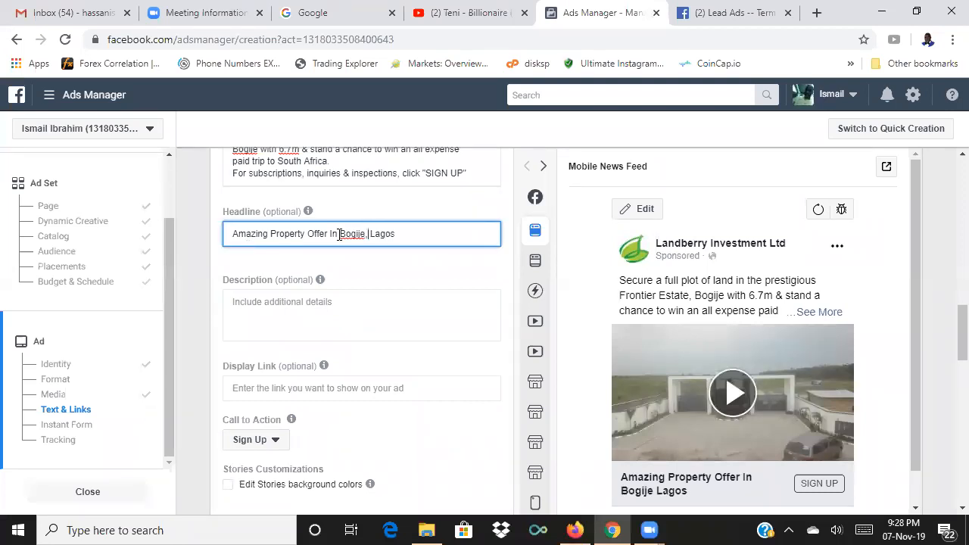
pyautogui.write(',')
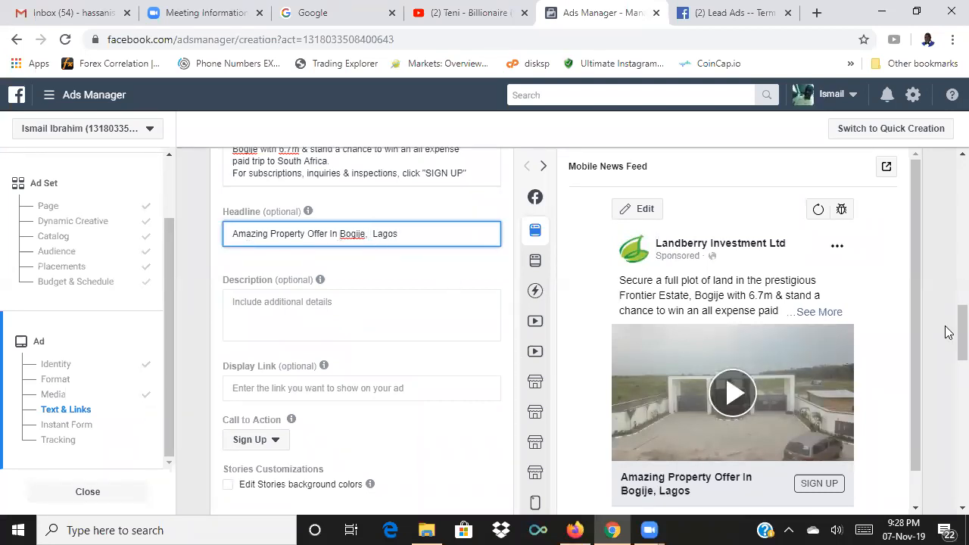
# - Look over the existing lead forms offered in the ad's Instant Form section
pyautogui.scroll(-1, 947, 354)
pyautogui.scroll(-7, 946, 354)
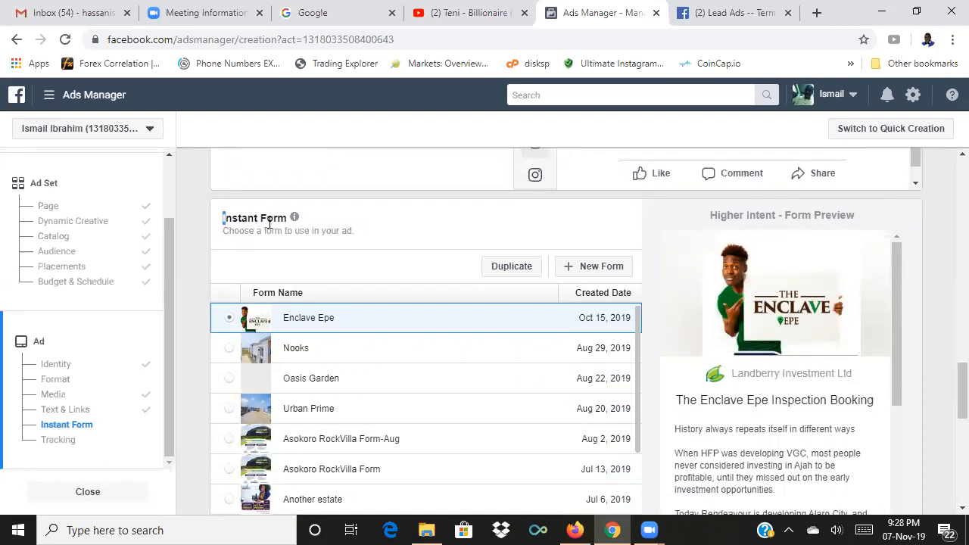
pyautogui.moveTo(222, 218); pyautogui.dragTo(288, 219)
pyautogui.click(301, 227)
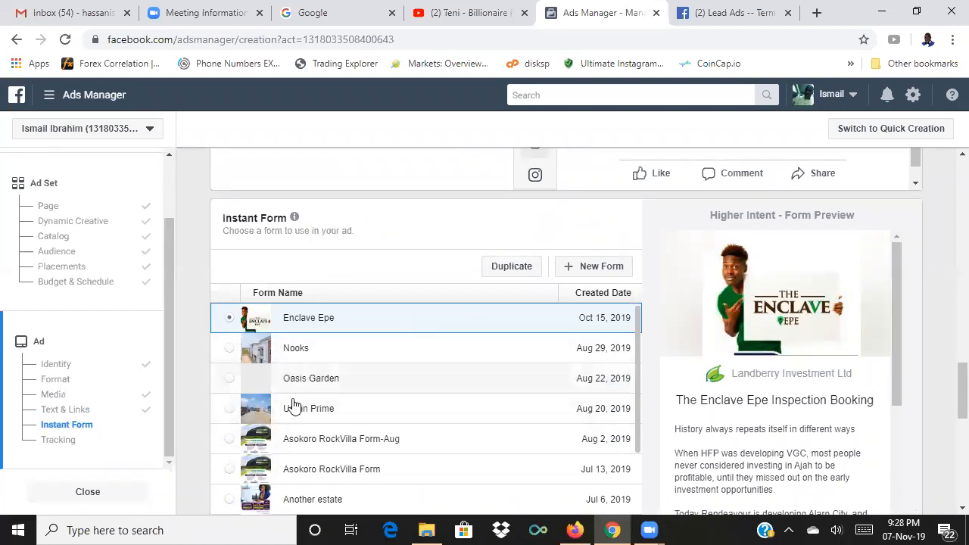
# - Create a new instant form and name it "Frontier Estate"
pyautogui.click(604, 271)
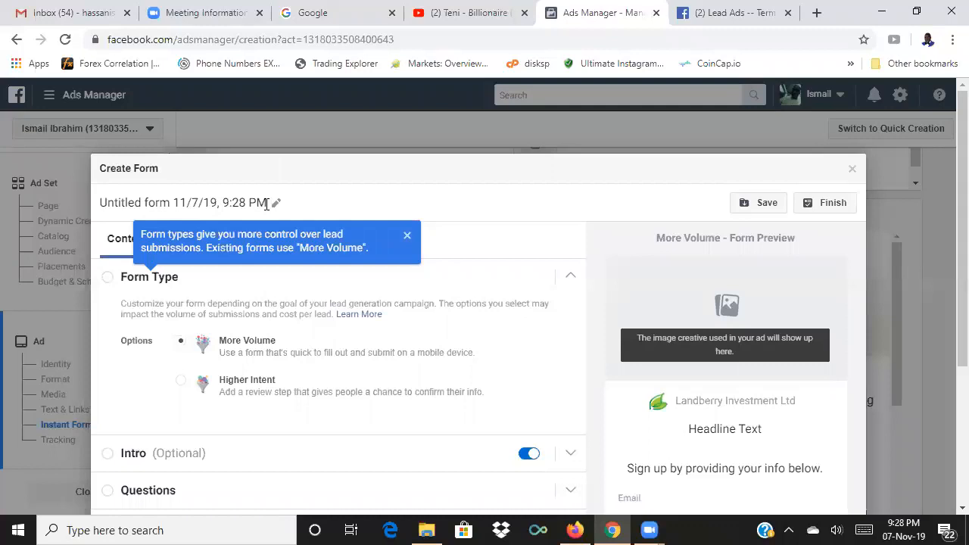
pyautogui.moveTo(265, 203); pyautogui.dragTo(257, 203)
pyautogui.moveTo(251, 202); pyautogui.dragTo(249, 202)
pyautogui.press('BackSpace')
pyautogui.press('BackSpace')
pyautogui.press('BackSpace')
pyautogui.press('BackSpace')
pyautogui.press('BackSpace')
pyautogui.press('BackSpace')
pyautogui.press('BackSpace')
pyautogui.press('BackSpace')
pyautogui.press('BackSpace')
pyautogui.press('BackSpace')
pyautogui.press('BackSpace')
pyautogui.press('BackSpace')
pyautogui.press('BackSpace')
pyautogui.press('BackSpace')
pyautogui.press('BackSpace')
pyautogui.press('BackSpace')
pyautogui.press('BackSpace')
pyautogui.press('BackSpace')
pyautogui.press('BackSpace')
pyautogui.press('BackSpace')
pyautogui.press('BackSpace')
pyautogui.press('BackSpace')
pyautogui.press('BackSpace')
pyautogui.press('BackSpace')
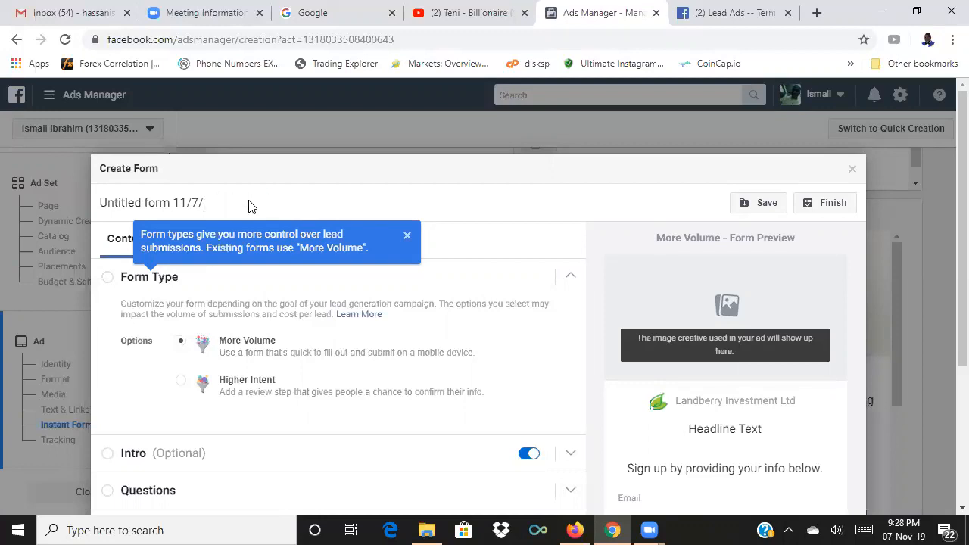
pyautogui.write('Frontier Estate')
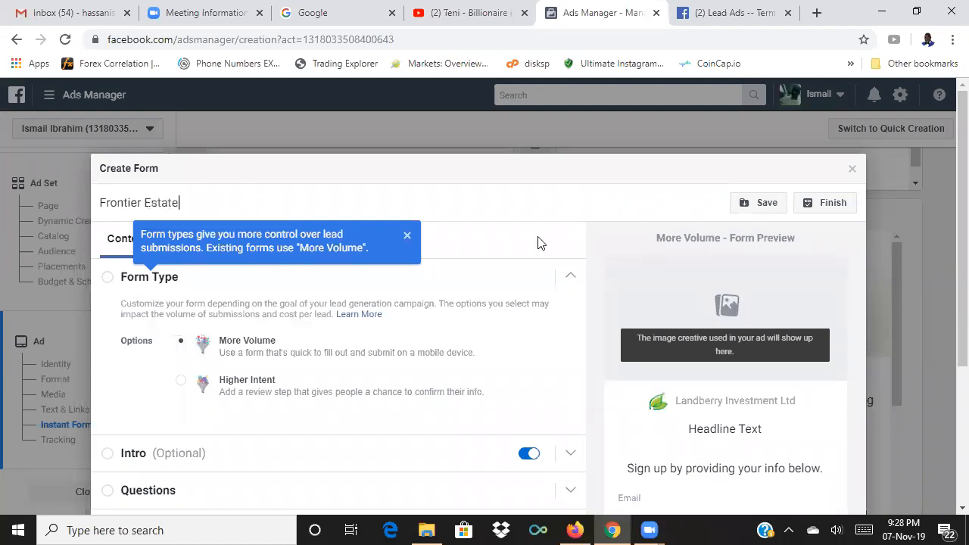
# - Dismiss the form type tip and set the form type to Higher Intent
pyautogui.click(407, 238)
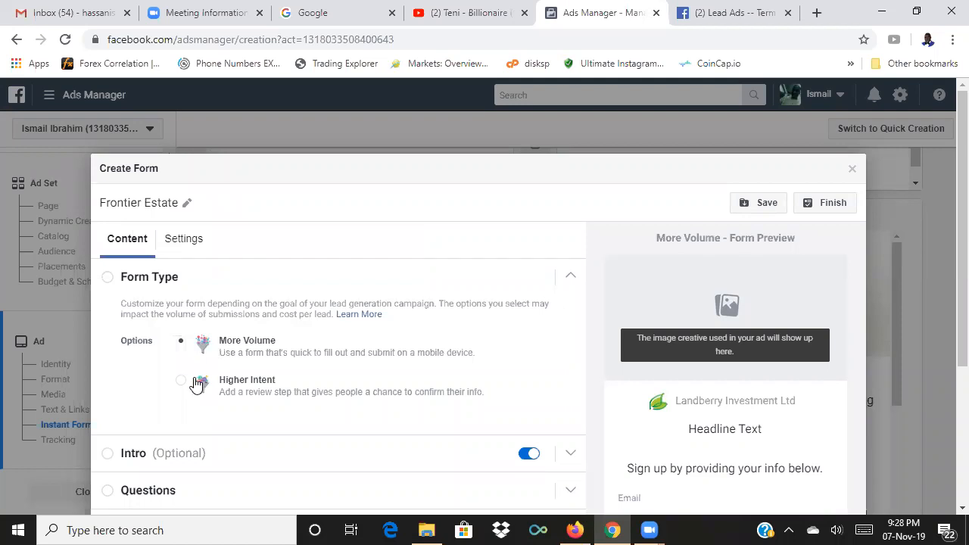
pyautogui.click(224, 386)
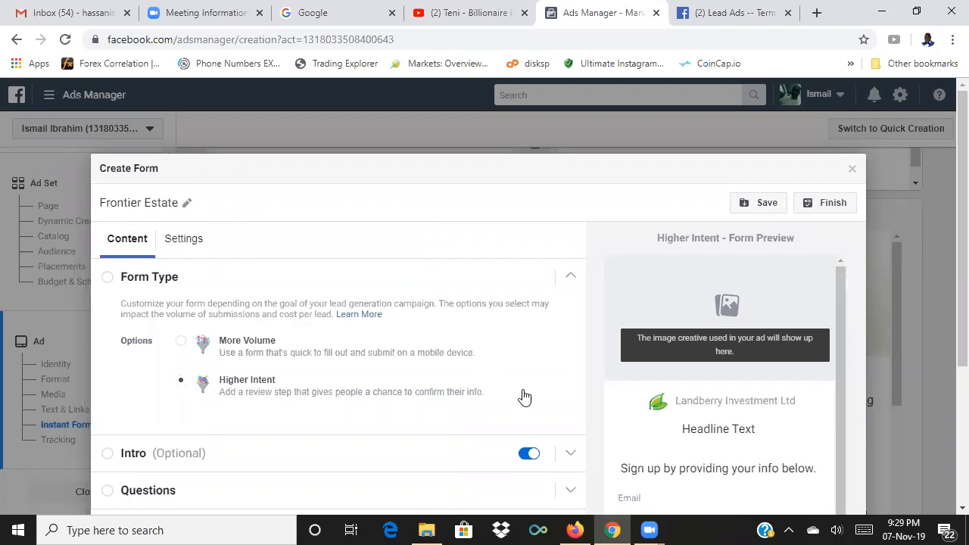
pyautogui.click(573, 280)
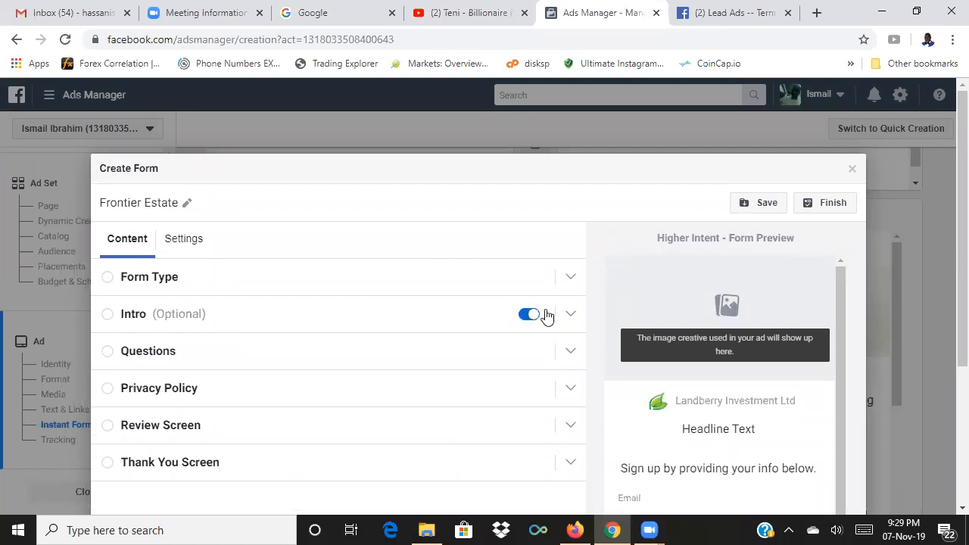
# - Set the form intro to use the image from the ad and enter the headline "Frontier Estate, Bogije Lagos"
pyautogui.click(572, 315)
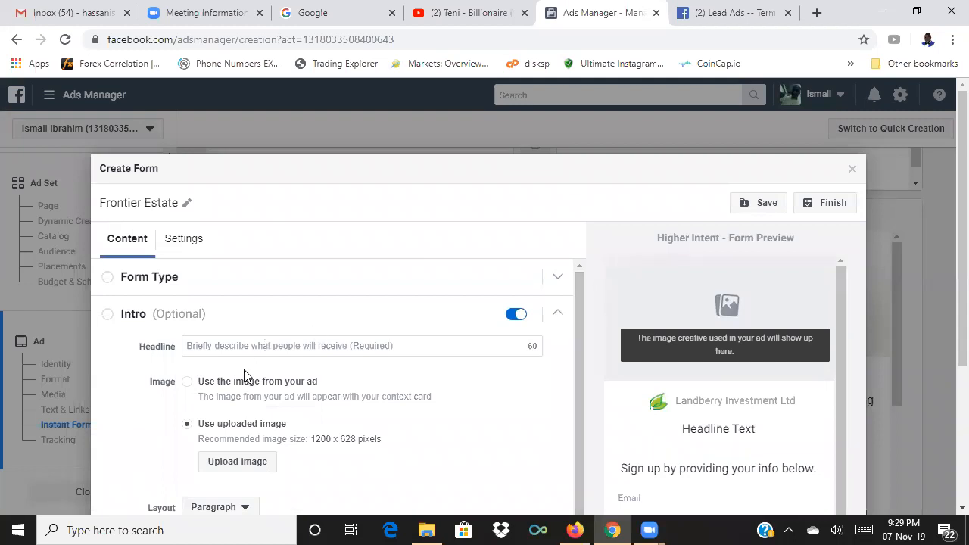
pyautogui.click(284, 386)
pyautogui.click(250, 350)
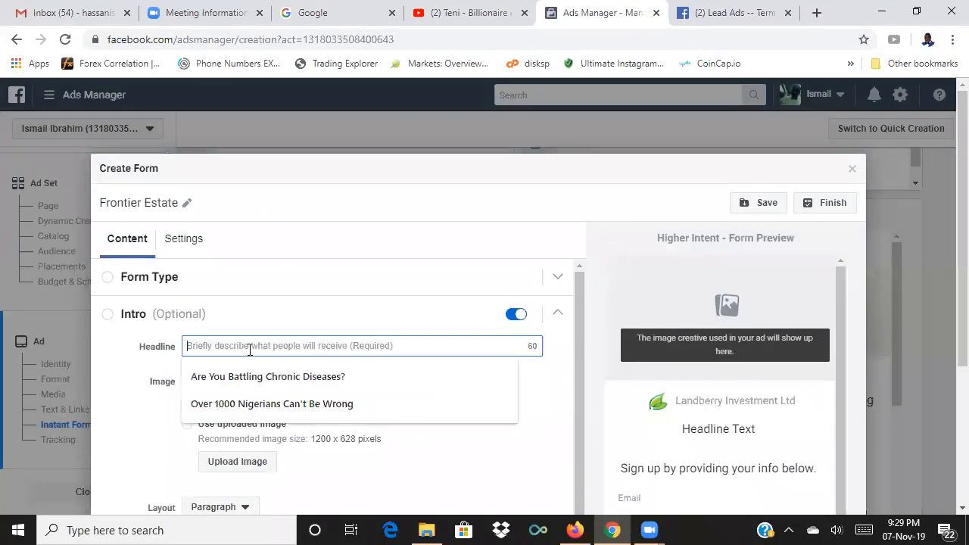
pyautogui.write('F')
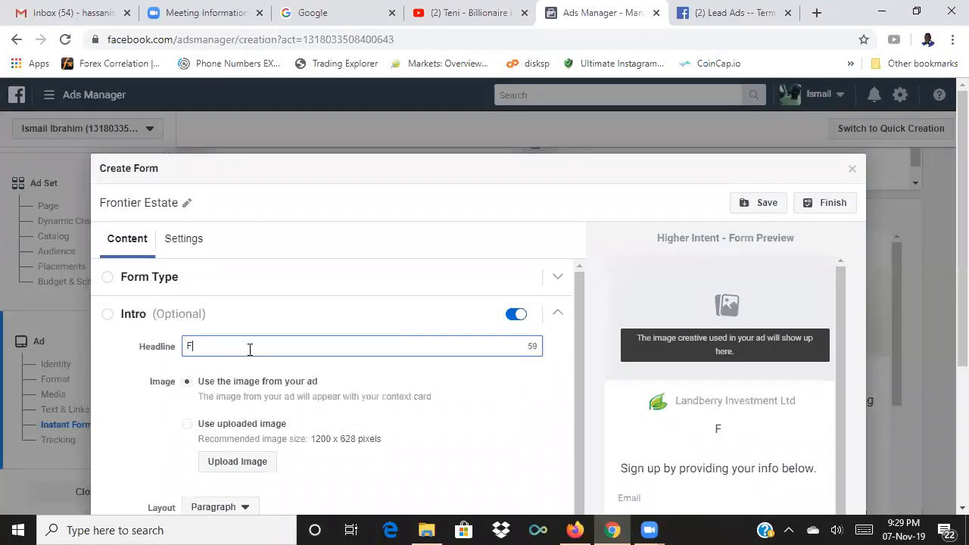
pyautogui.write('rontier Estate ')
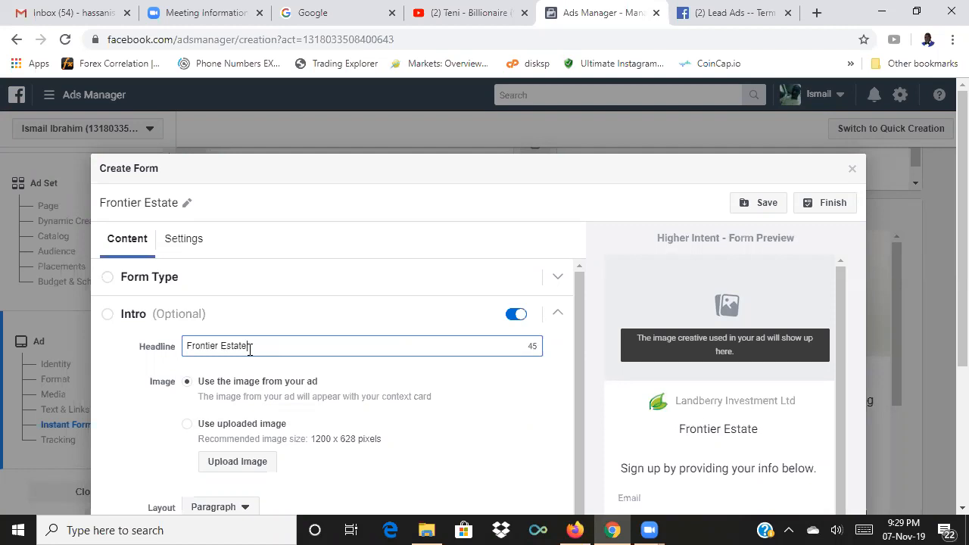
pyautogui.write(', Bogi')
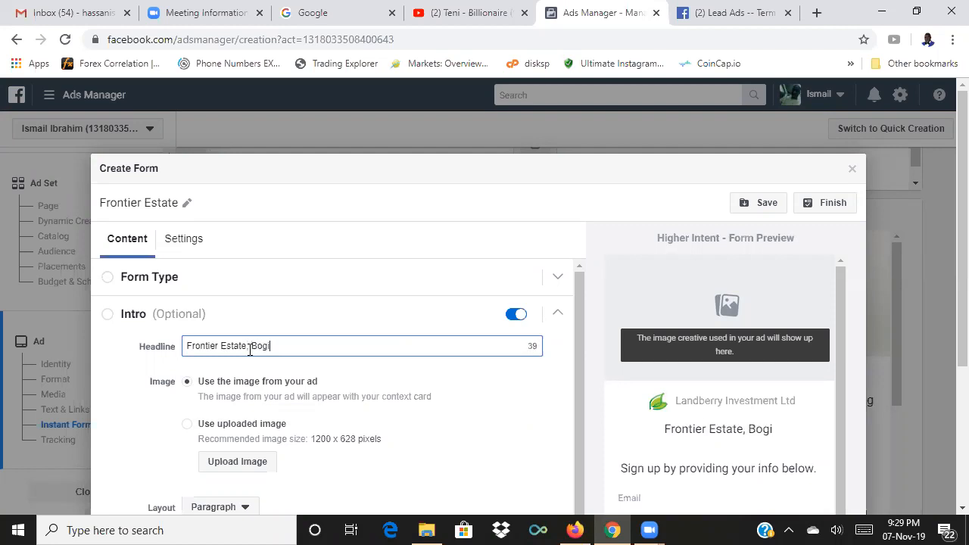
pyautogui.write('je Lekk')
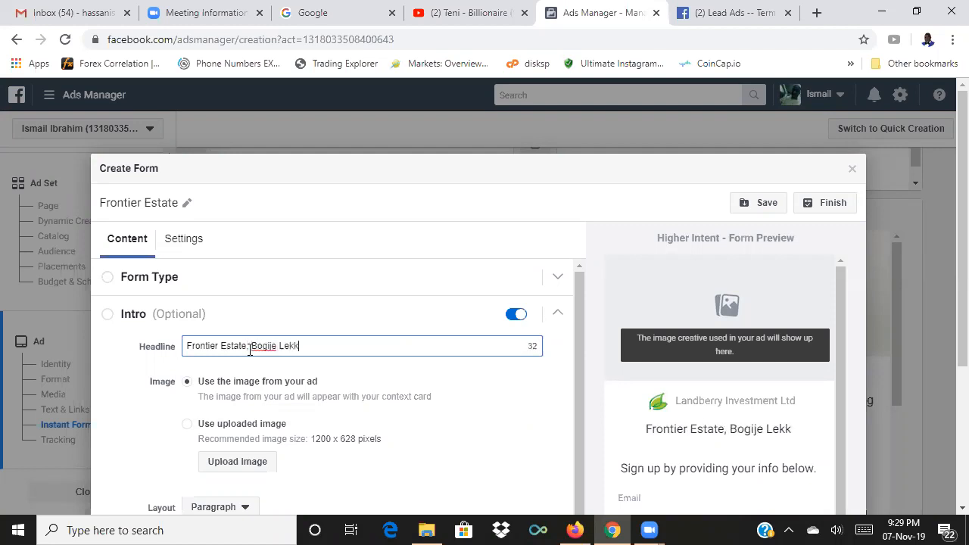
pyautogui.press('BackSpace')
pyautogui.press('BackSpace')
pyautogui.press('BackSpace')
pyautogui.press('BackSpace')
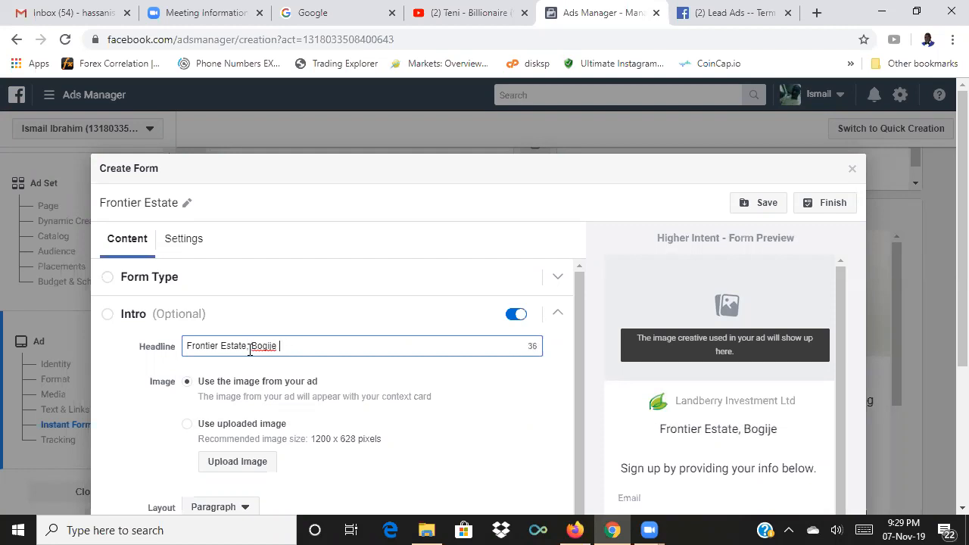
pyautogui.write('Lagos')
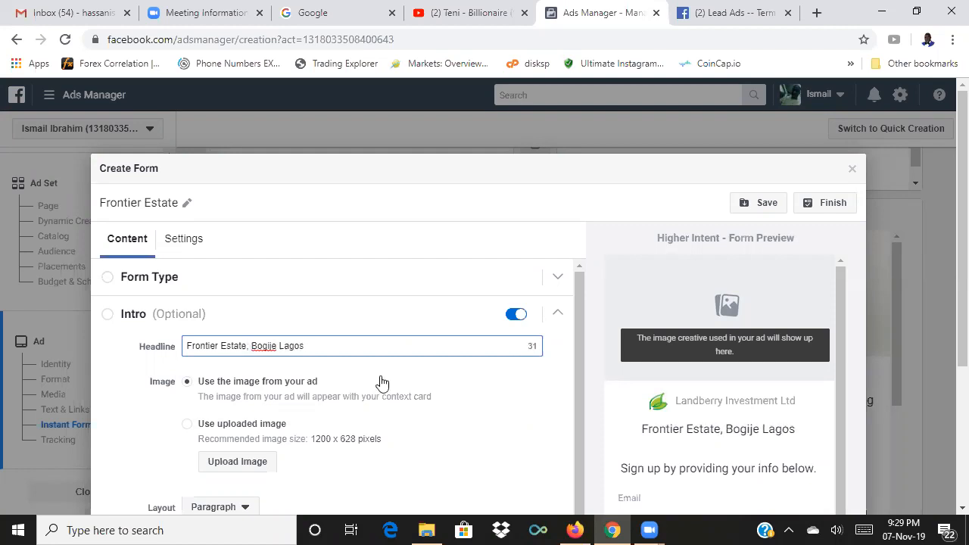
# - Begin the intro paragraph with "Secure a plot of land in this beautiful buy & build estate with"
pyautogui.click(591, 370)
pyautogui.scroll(-3, 591, 369)
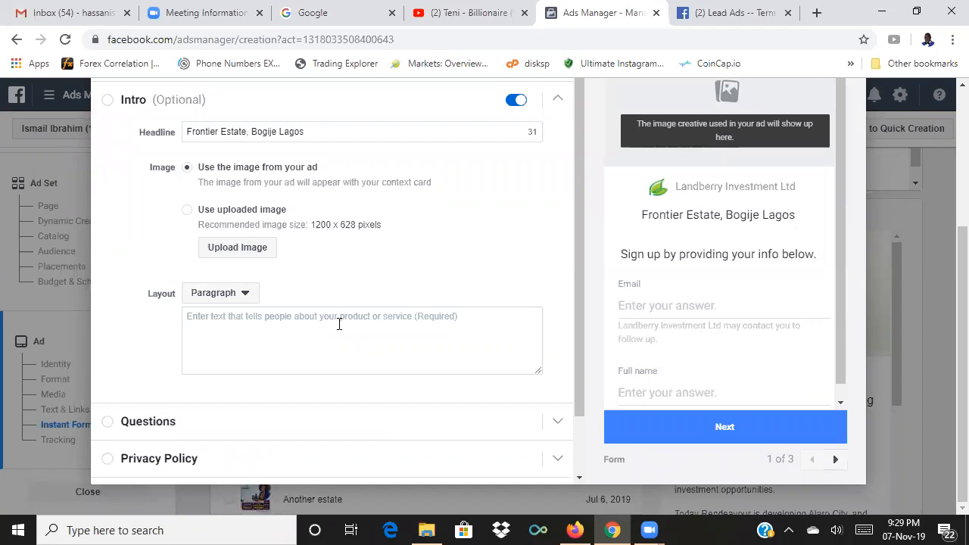
pyautogui.click(339, 324)
pyautogui.write('Secu')
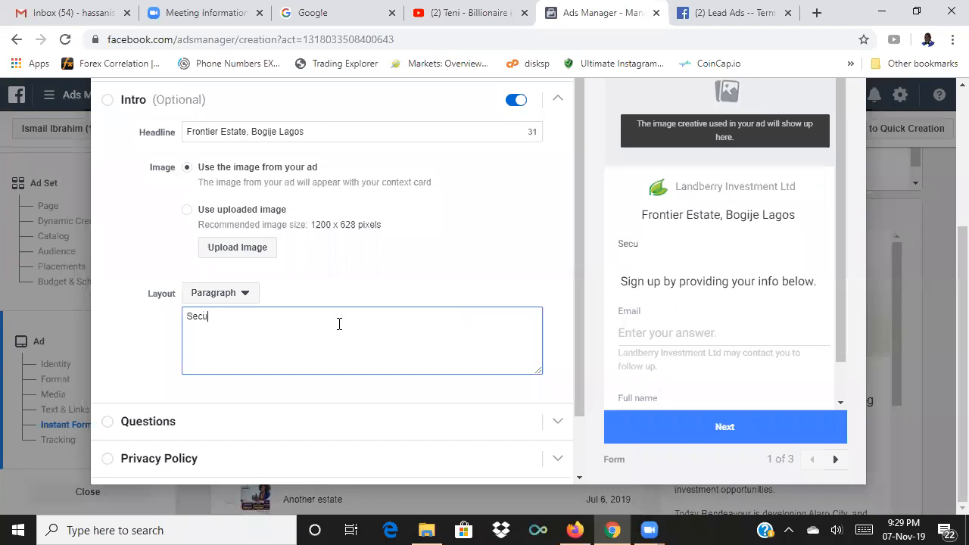
pyautogui.write('re a plot of land in this bea')
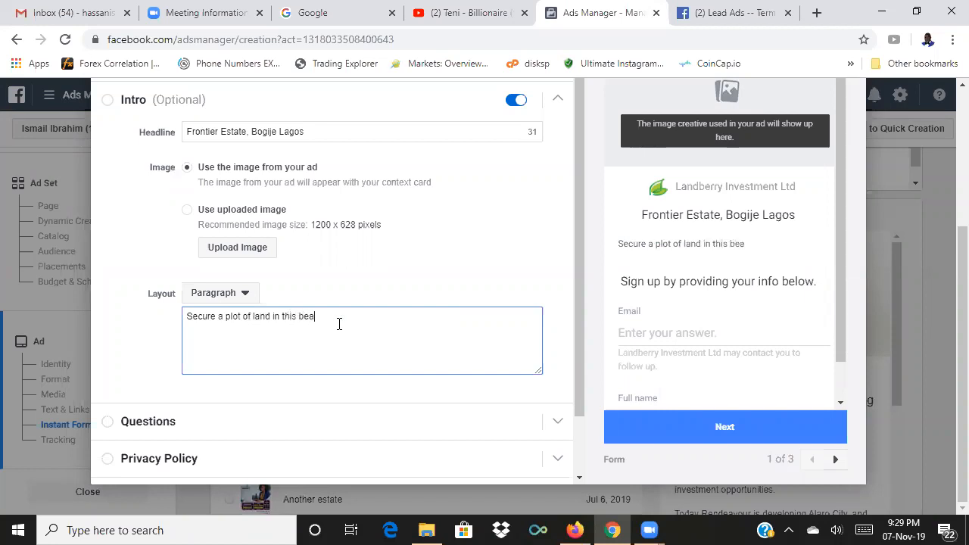
pyautogui.write('utiful buy')
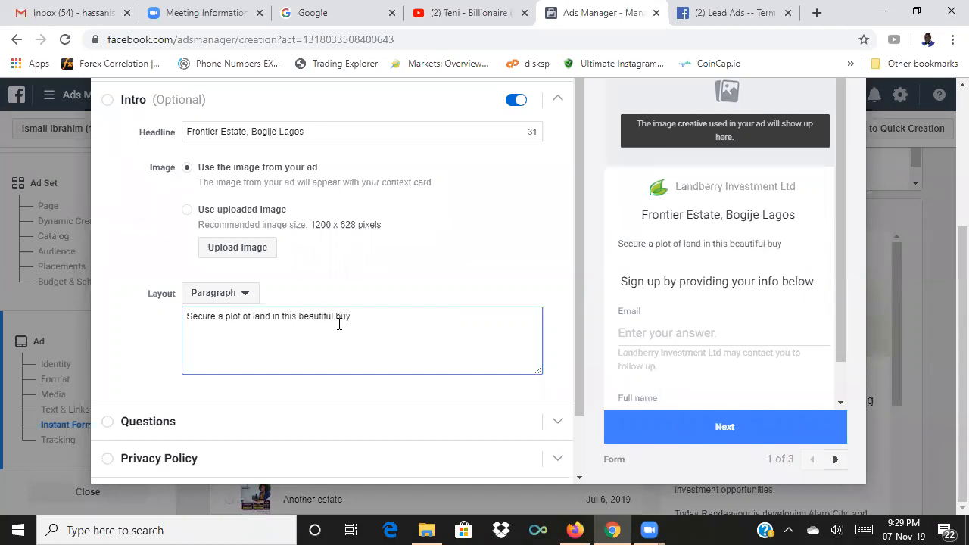
pyautogui.write(' & build estate woth')
pyautogui.press('BackSpace')
pyautogui.press('BackSpace')
pyautogui.press('BackSpace')
pyautogui.write('ith ')
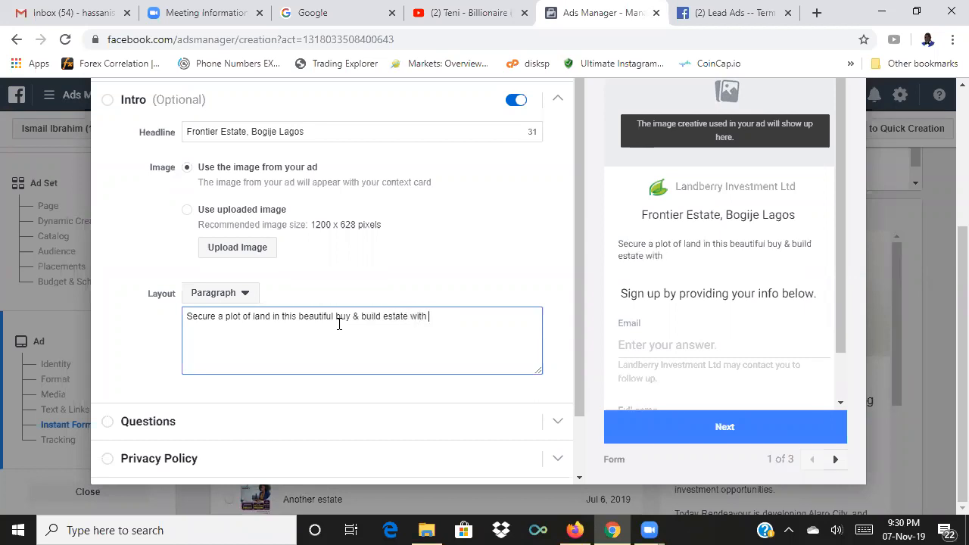
# - Complete the intro paragraph's first sentence with "6.7m & win an all expense paid trip to South Africa."
pyautogui.write('6.7m & win an all expenses')
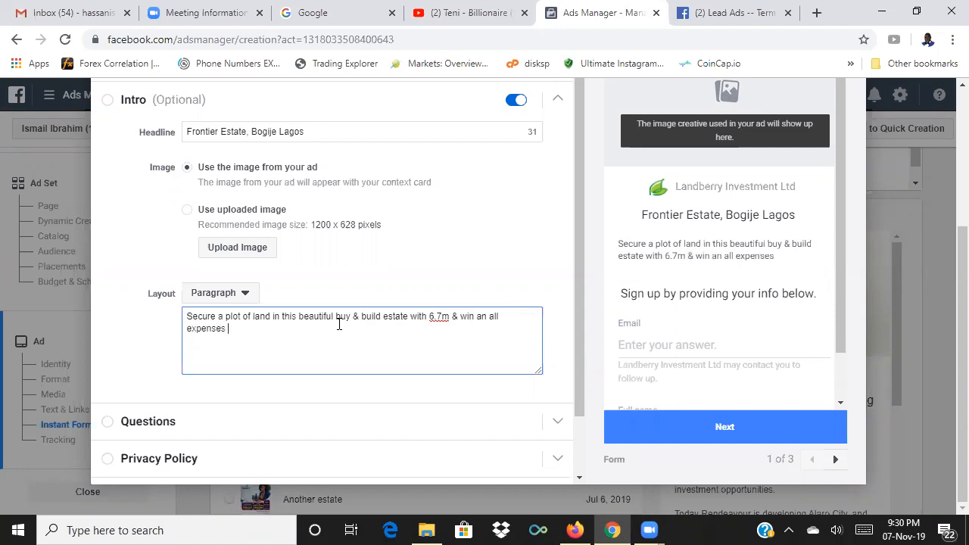
pyautogui.press('BackSpace')
pyautogui.write('paid trip to')
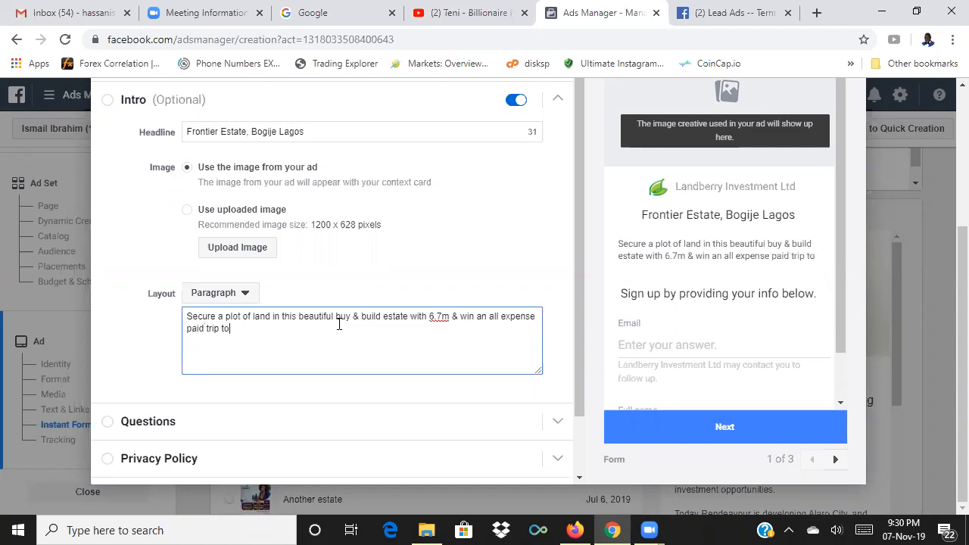
pyautogui.write(' Dub')
pyautogui.press('BackSpace')
pyautogui.press('BackSpace')
pyautogui.press('BackSpace')
pyautogui.write('South')
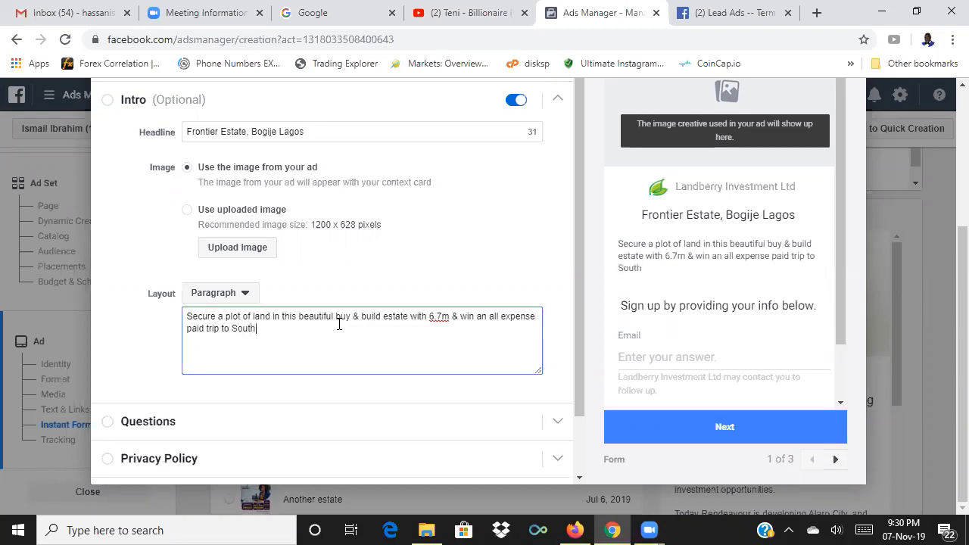
pyautogui.write(' Africa. ')
# - Add a second line to the intro paragraph reading "For inspection, fill this form"
pyautogui.write('For ')
pyautogui.write('in')
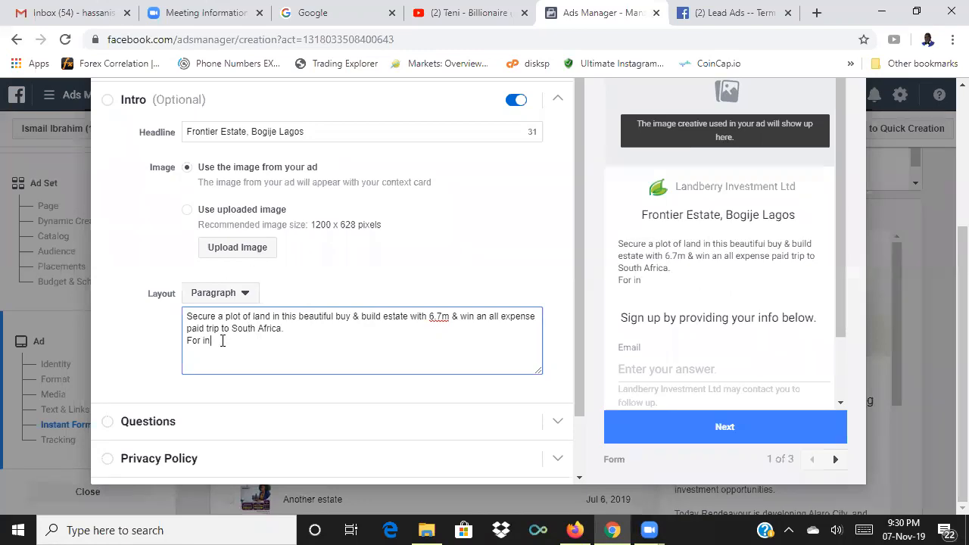
pyautogui.write('spection, cl')
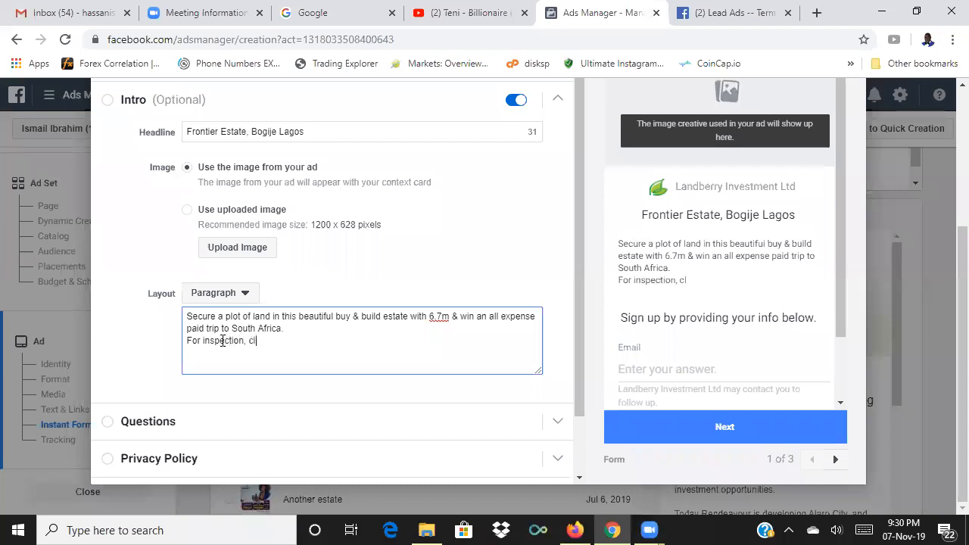
pyautogui.press('BackSpace')
pyautogui.press('BackSpace')
pyautogui.write('fill this form')
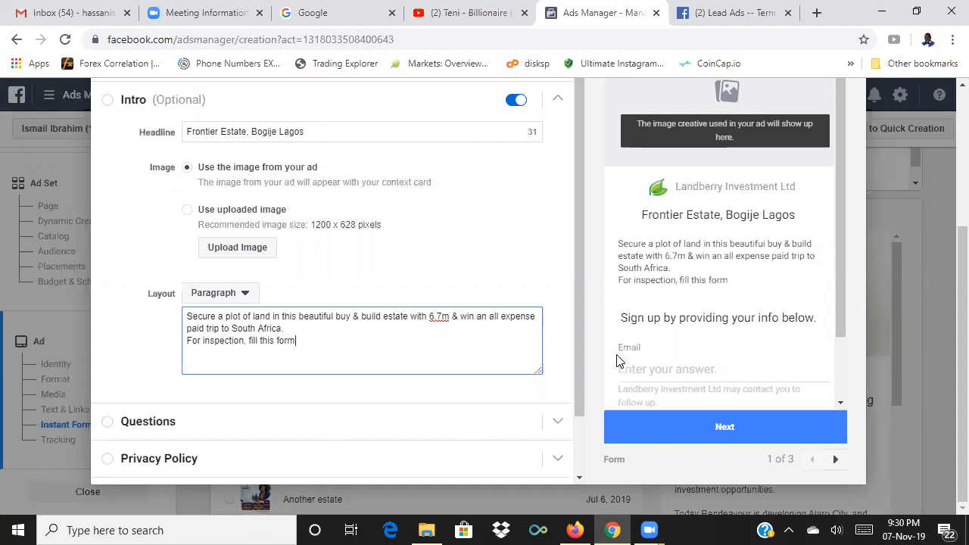
# - Customize the headline above the form's questions as "Kindly fill the form"
pyautogui.moveTo(575, 331); pyautogui.dragTo(580, 400)
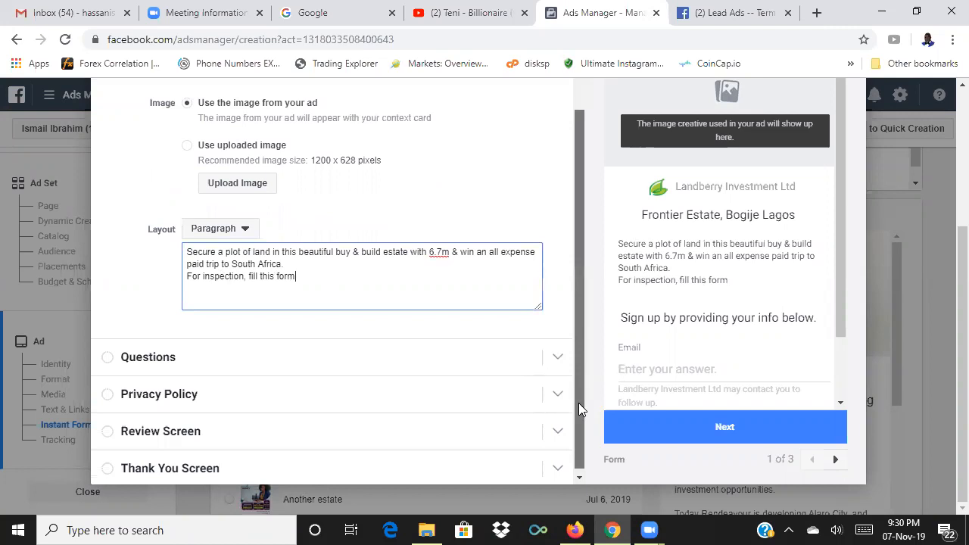
pyautogui.click(351, 353)
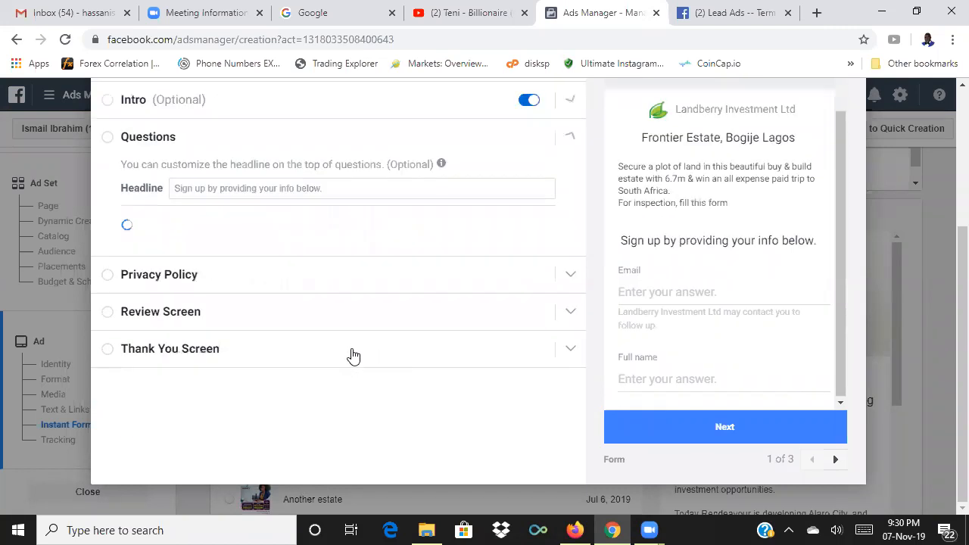
pyautogui.click(194, 188)
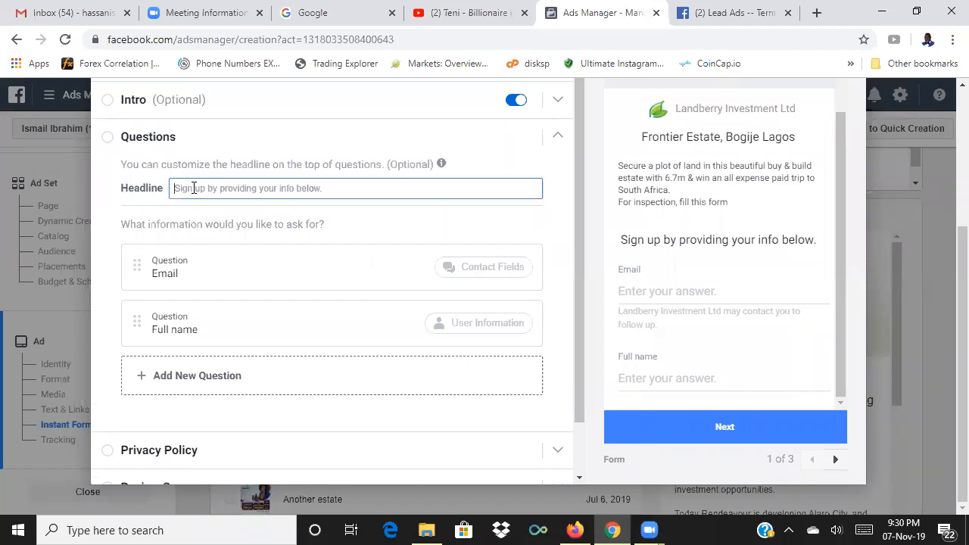
pyautogui.write('Kindl')
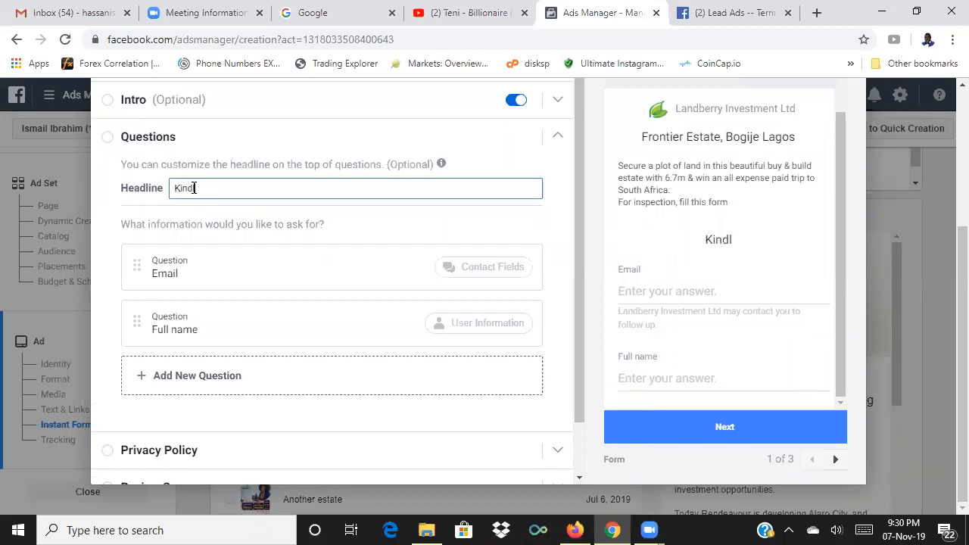
pyautogui.write('y fill the form')
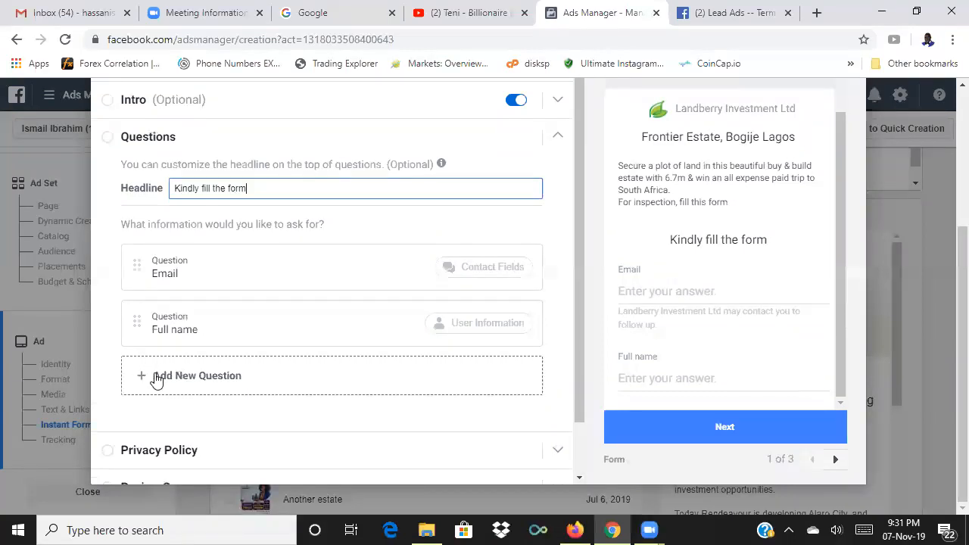
# - Add a Phone number contact question and reorder the questions so Full name comes before Email
pyautogui.click(194, 389)
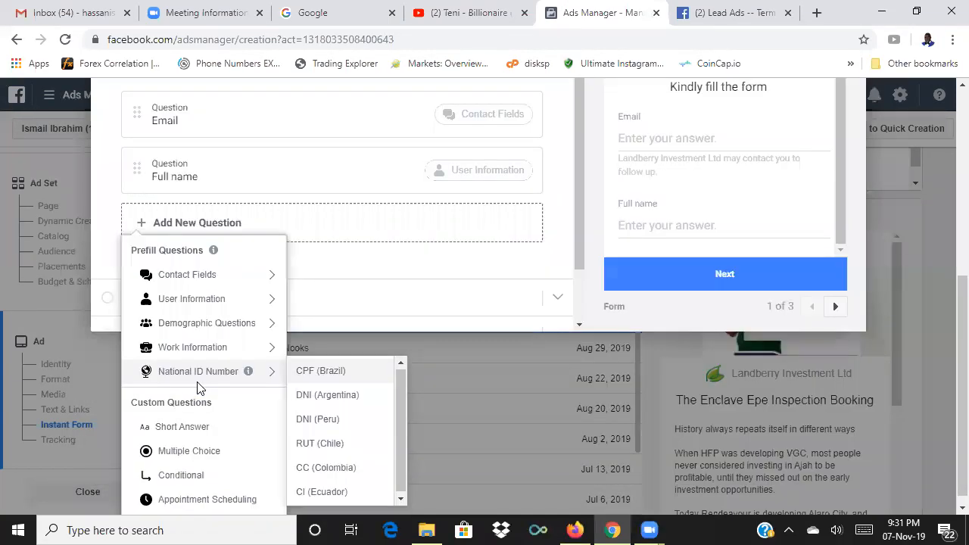
pyautogui.moveTo(212, 284)
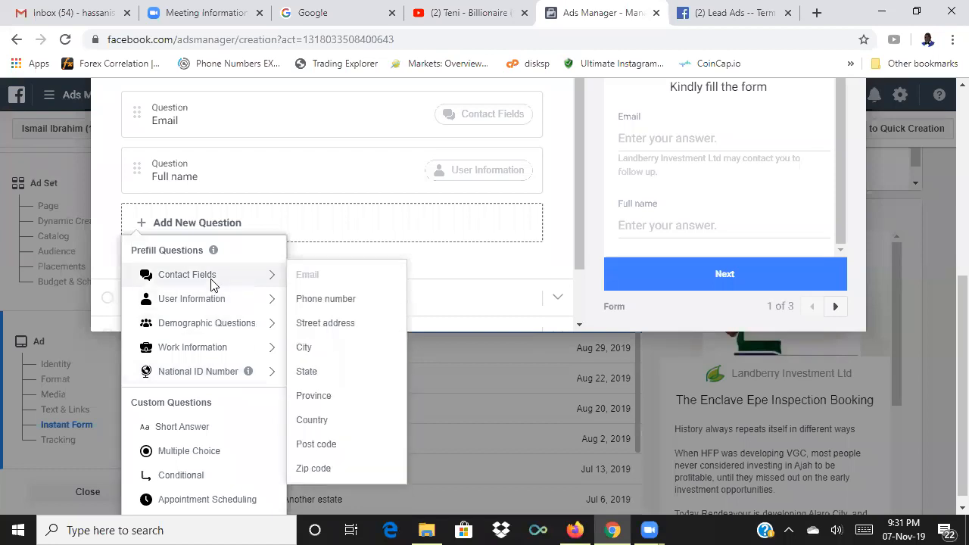
pyautogui.click(342, 301)
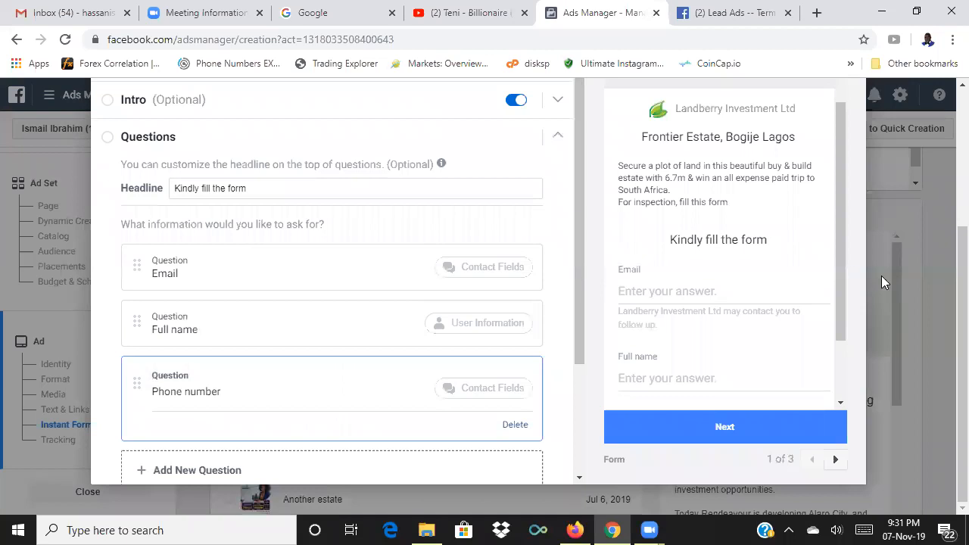
pyautogui.scroll(-2, 847, 295)
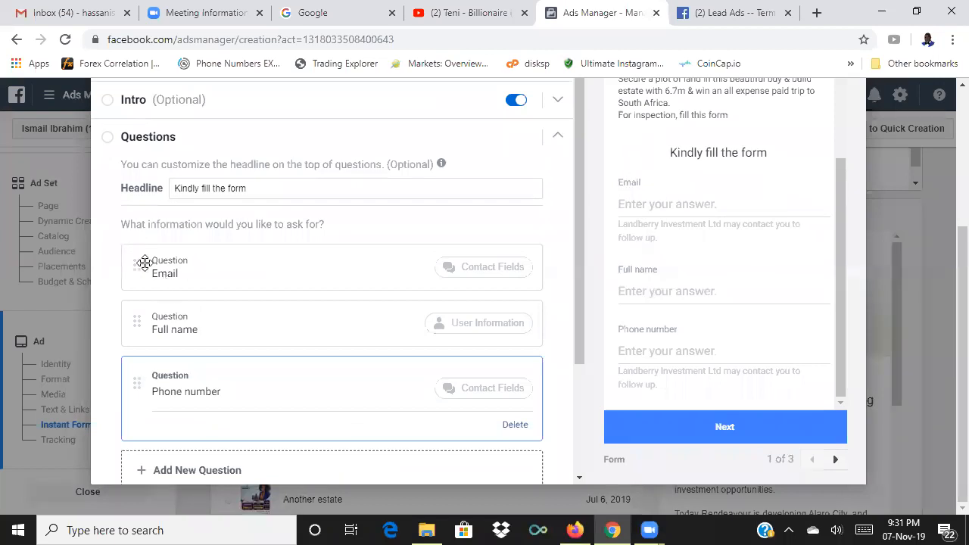
pyautogui.moveTo(137, 266); pyautogui.dragTo(135, 350)
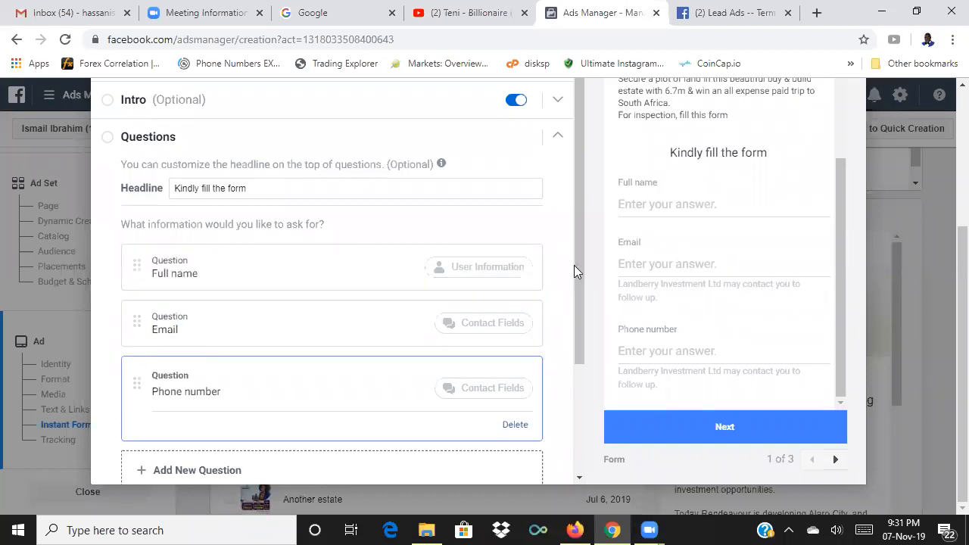
# - Expand the form's Privacy Policy settings and open a new browser tab
pyautogui.moveTo(574, 271); pyautogui.dragTo(591, 392)
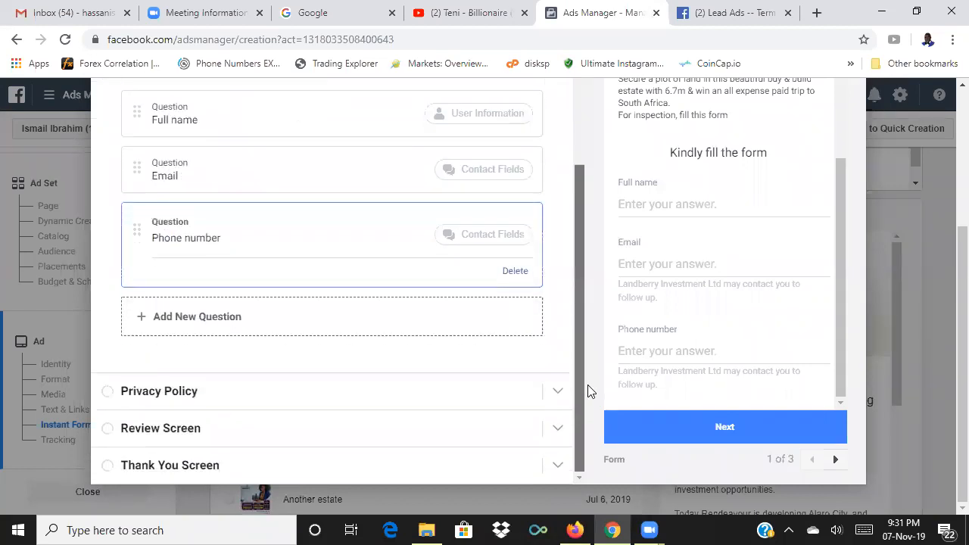
pyautogui.click(369, 401)
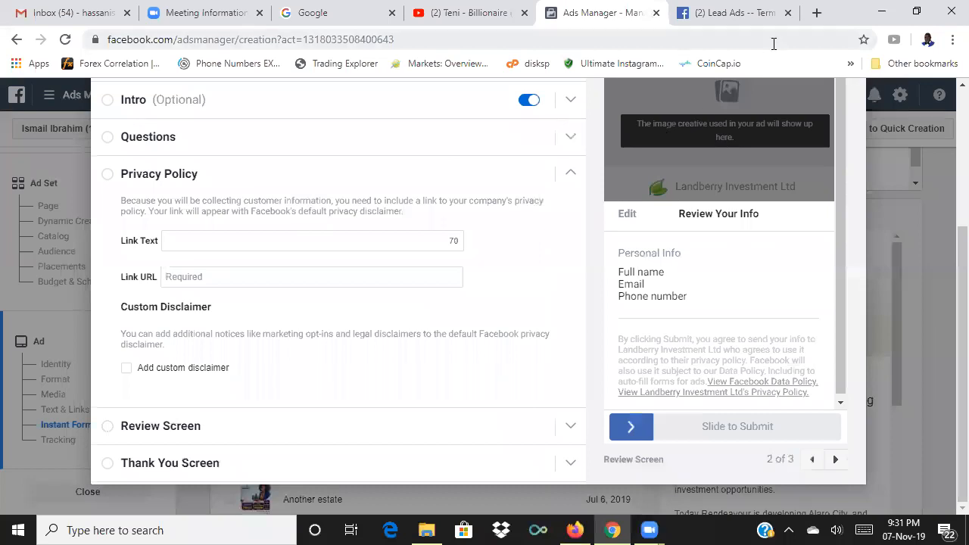
pyautogui.hotkey('ctrl', 't')
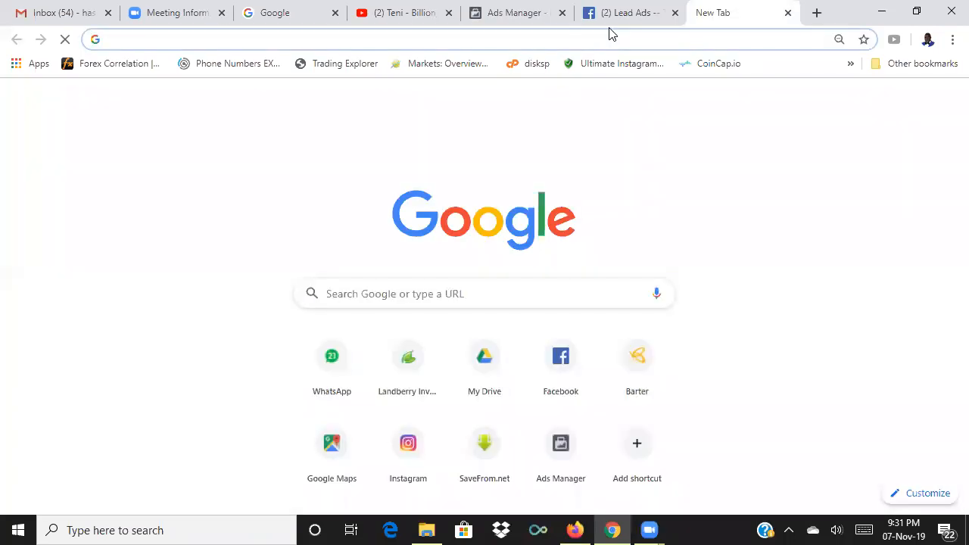